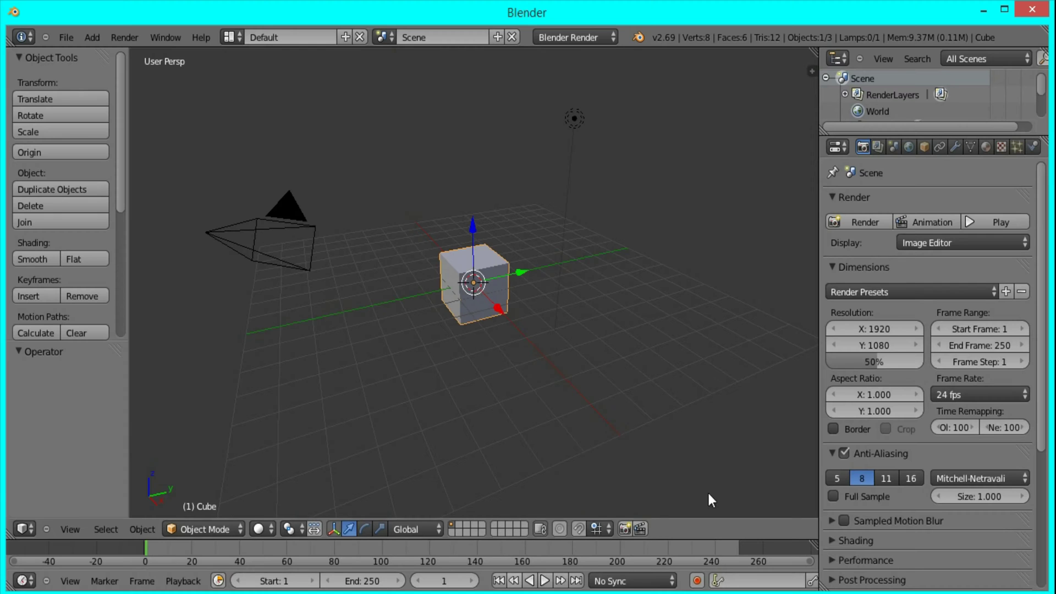
Switch the render engine to Cycles Render
left_click(599, 36)
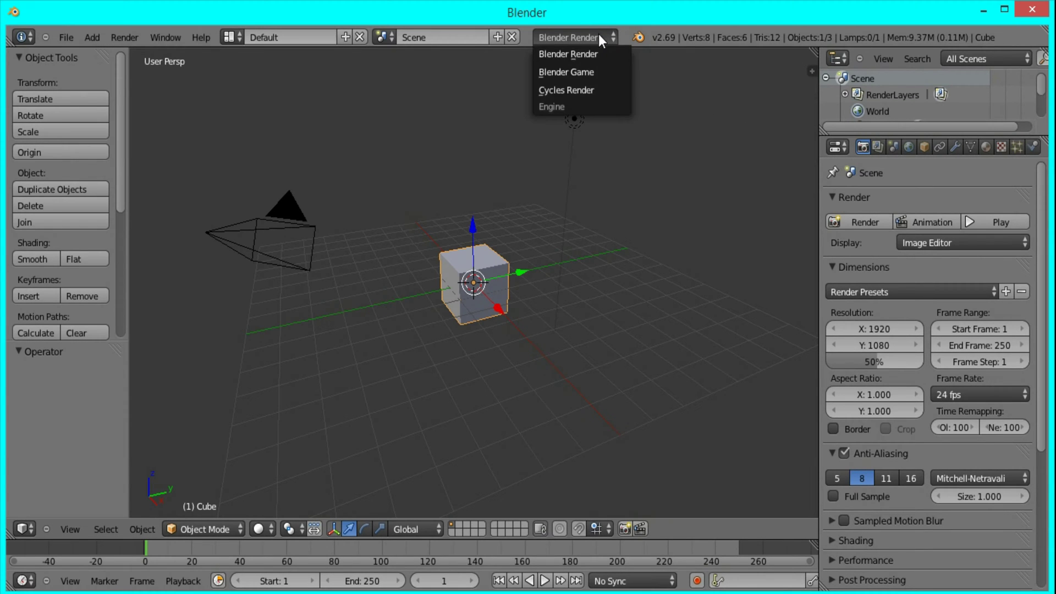
left_click(592, 85)
scroll(648, 254, "down", 5)
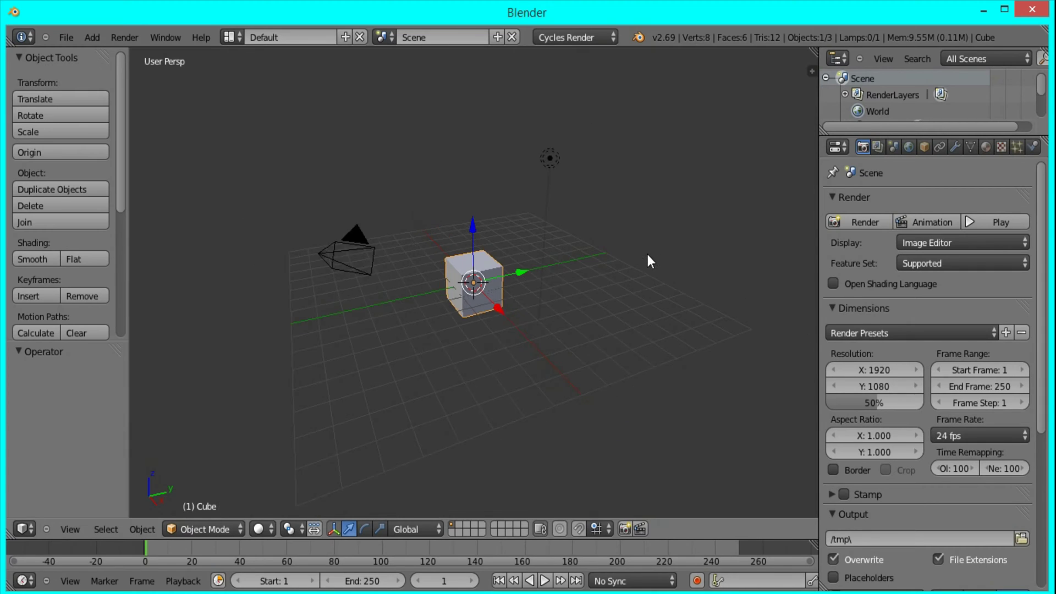
scroll(599, 270, "up", 5)
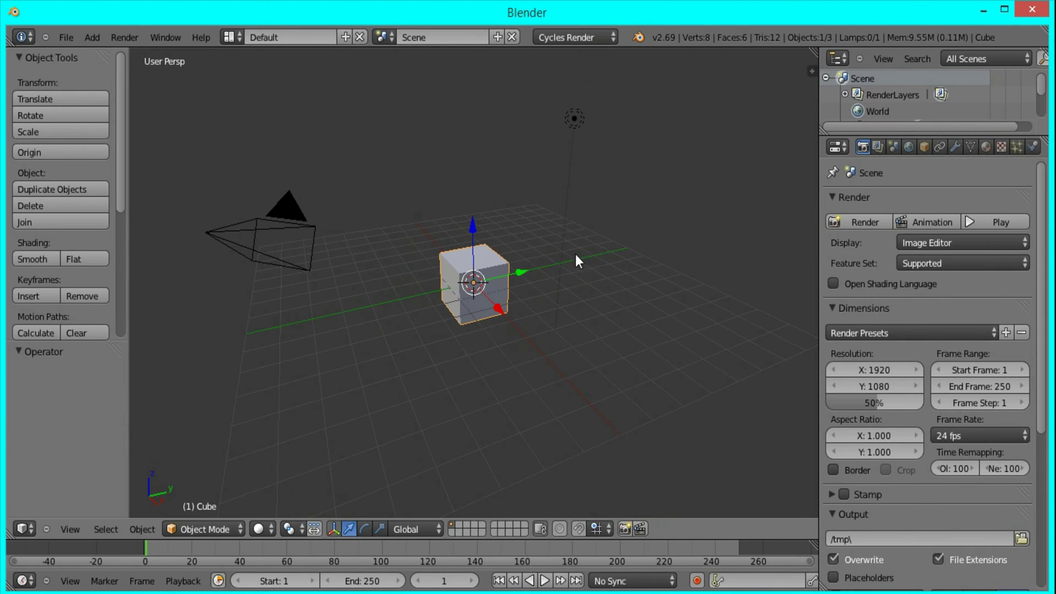
Delete the default cube and lamp together, keeping only the camera
right_click(574, 116)
key("x")
left_click(604, 192)
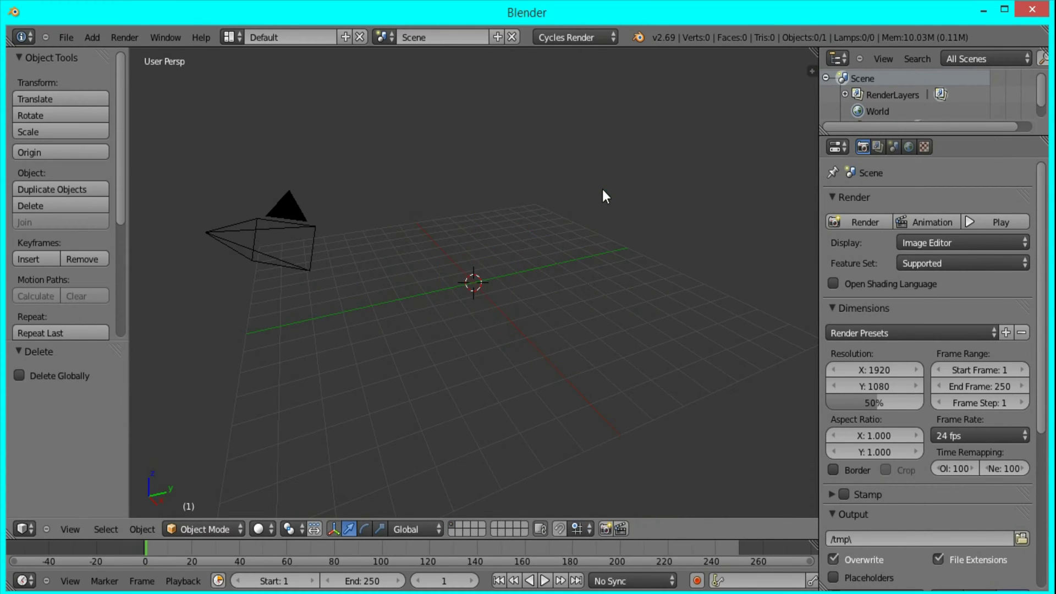
Turn on the on-screen keystroke overlay and orbit to look down on the grid
key("n")
left_click(741, 384)
key("n")
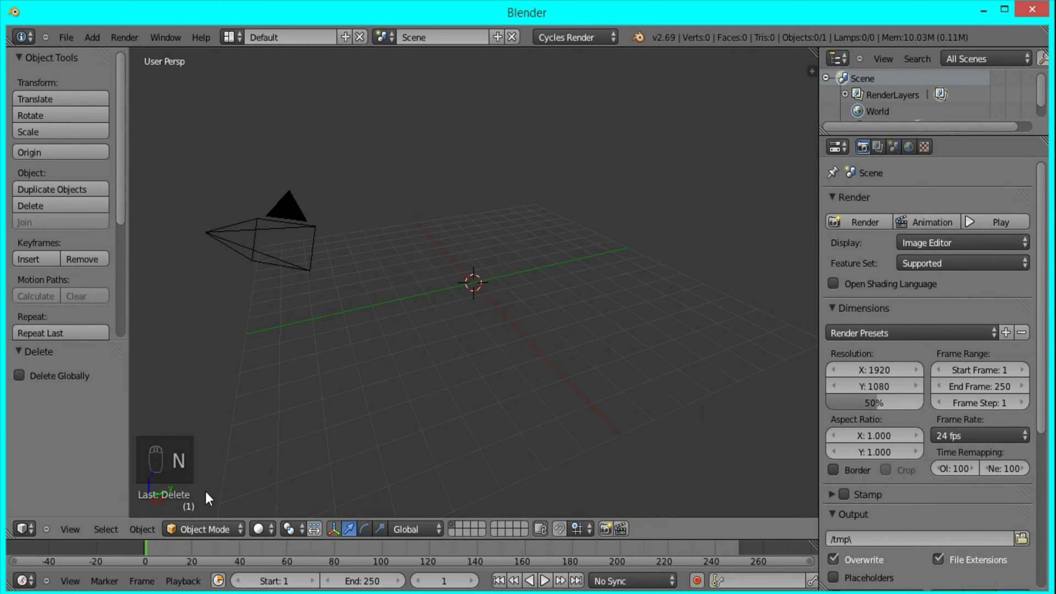
scroll(490, 311, "down", 3)
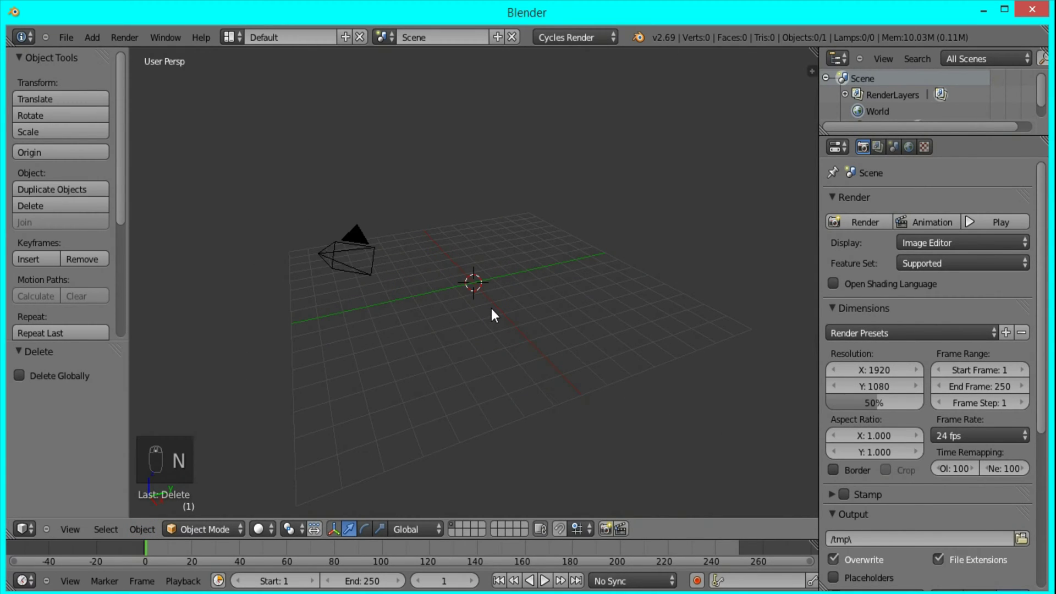
middle_click_drag(449, 283, 584, 385)
Add a text object and rotate it 90° about X to stand upright
key("shift+a")
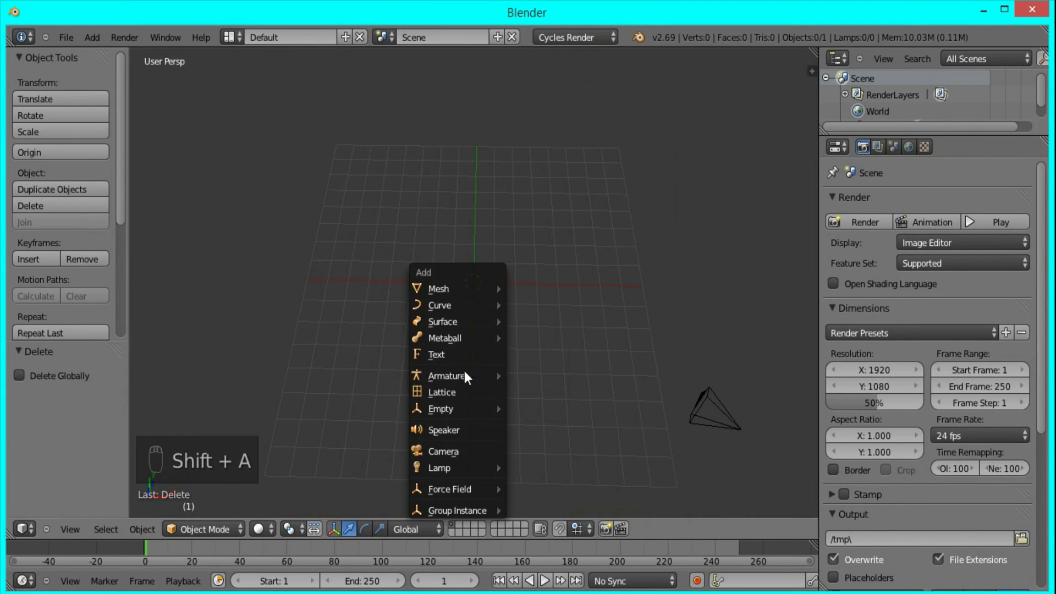
left_click(457, 352)
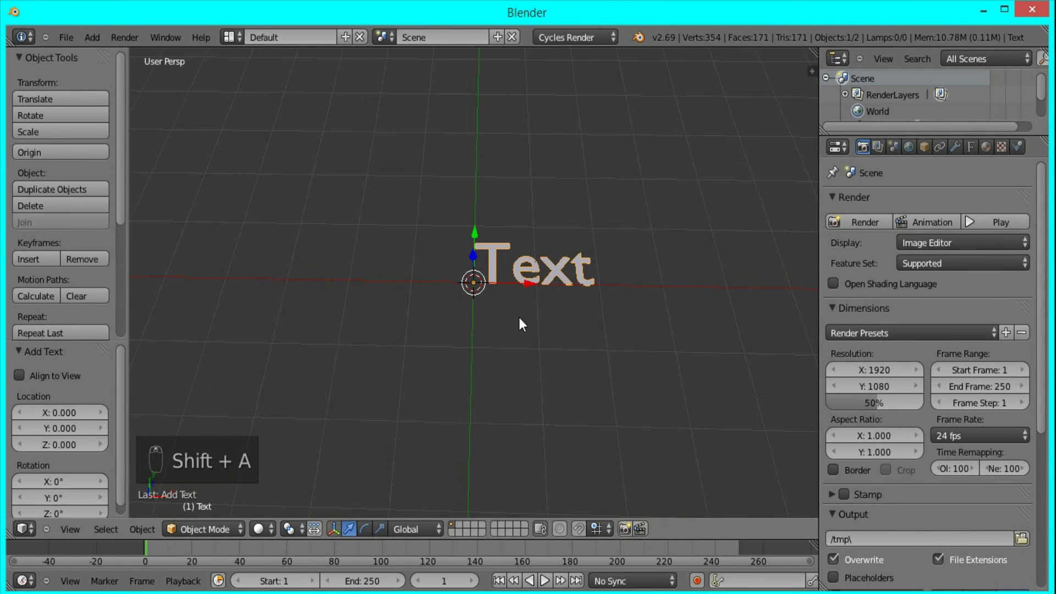
middle_click_drag(645, 329, 510, 284)
middle_click_drag(581, 332, 618, 355)
key("r")
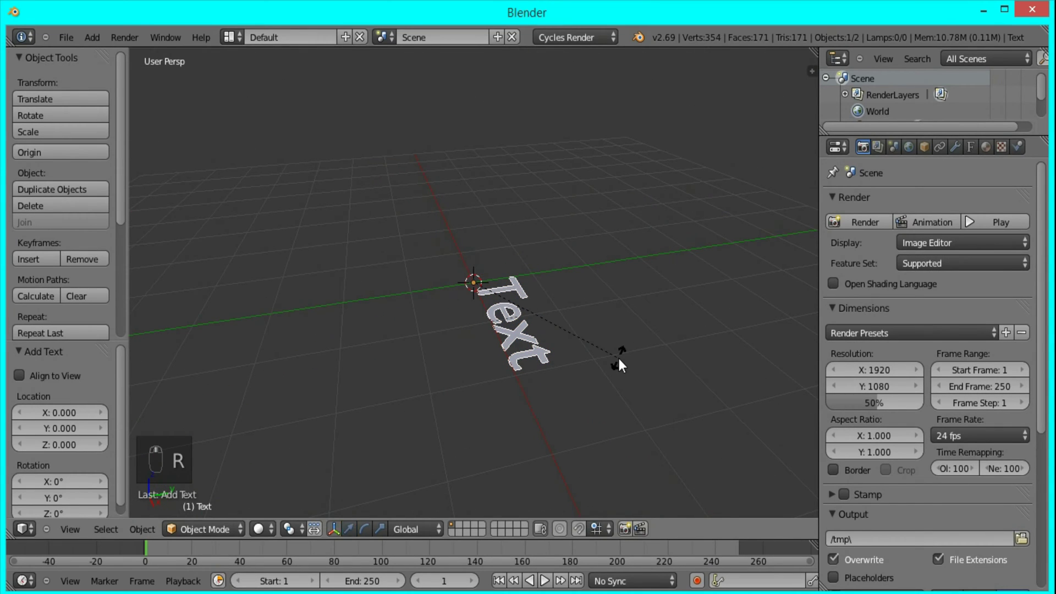
key("x")
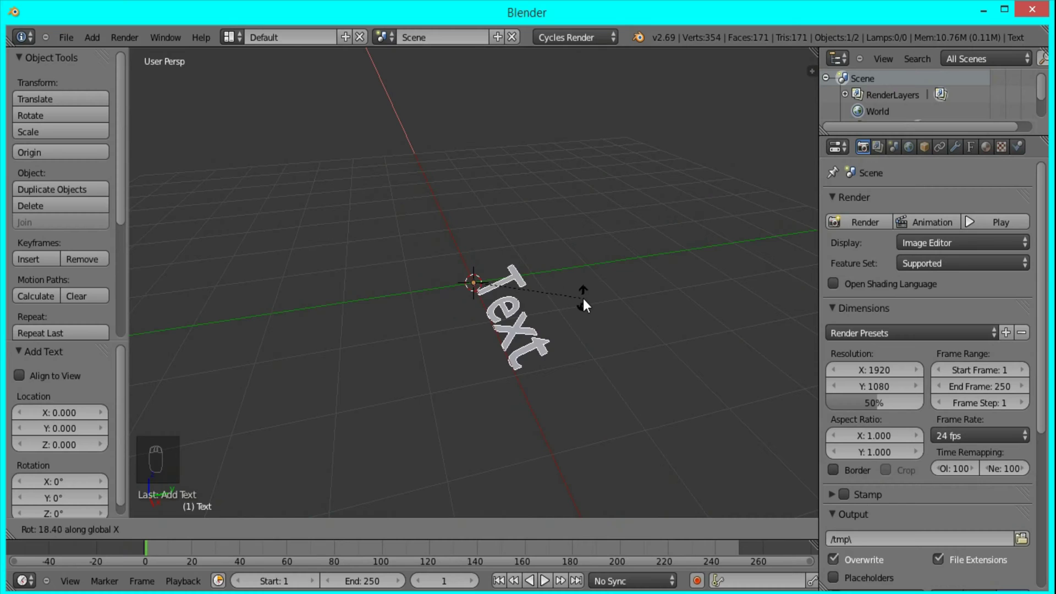
type("90")
key("Return")
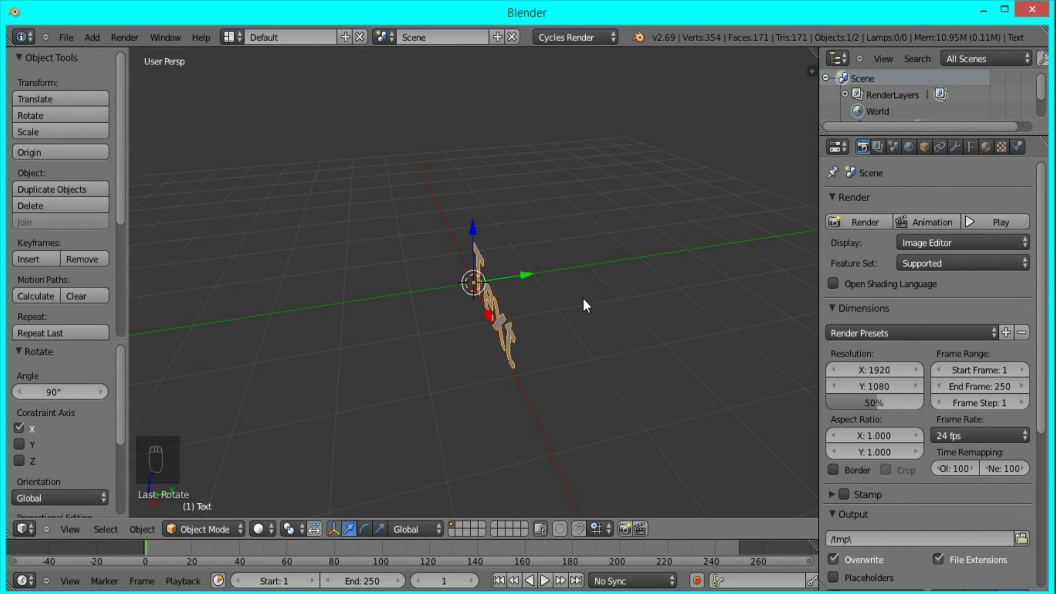
Switch to Front Ortho view and show the text's font properties
key("KP_1")
key("KP_5")
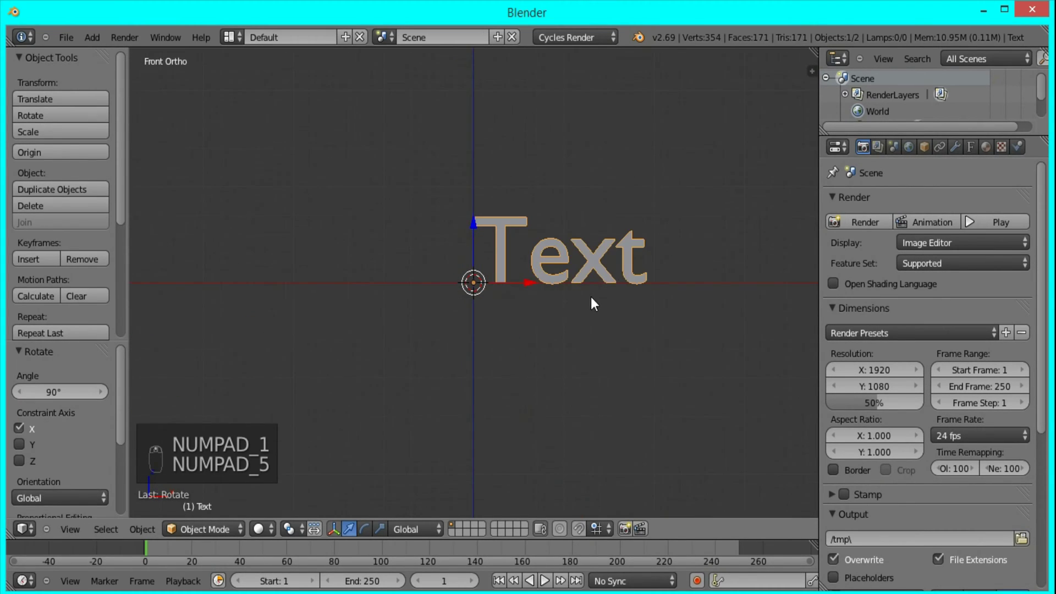
middle_click_drag(634, 263, 542, 325, "shift")
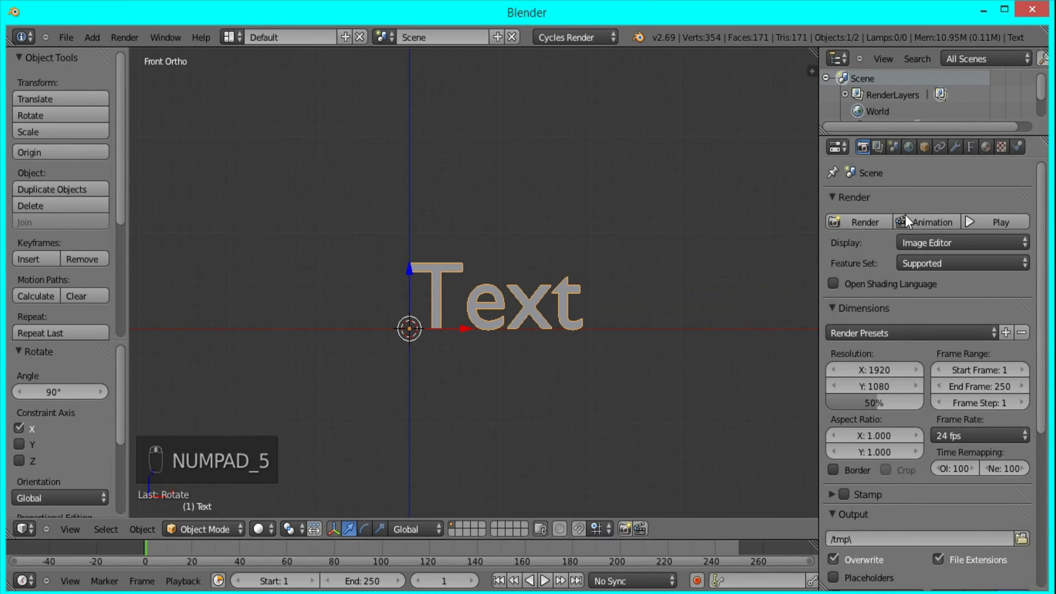
scroll(646, 282, "down", 4)
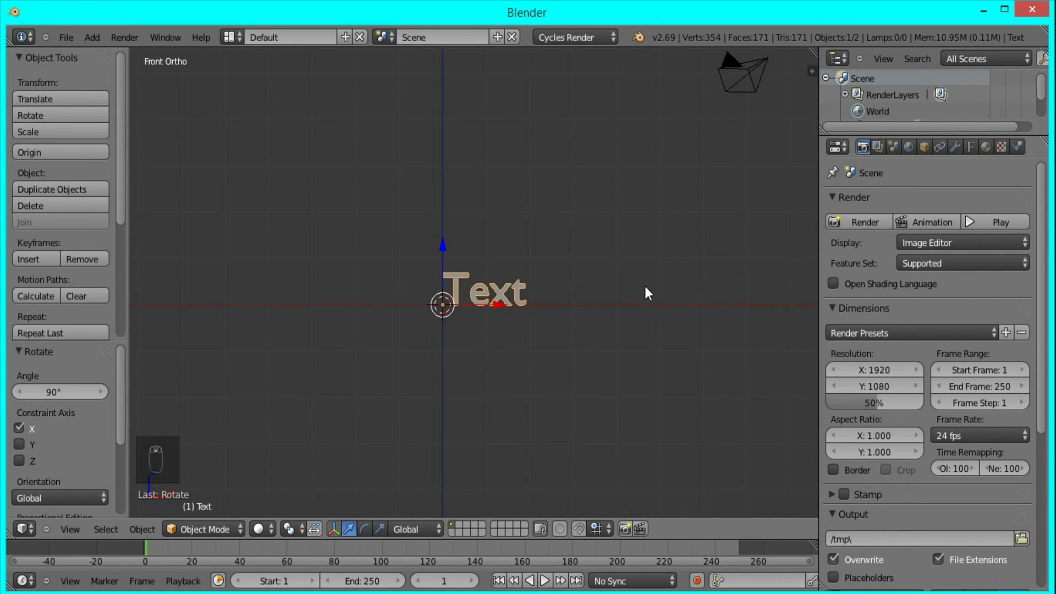
scroll(633, 297, "up", 3)
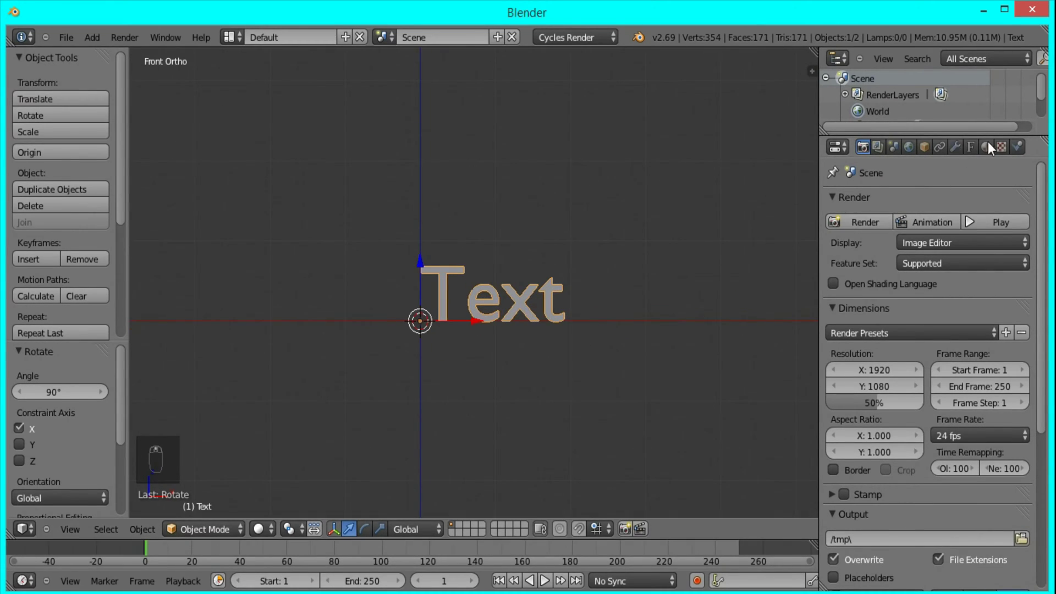
left_click(973, 147)
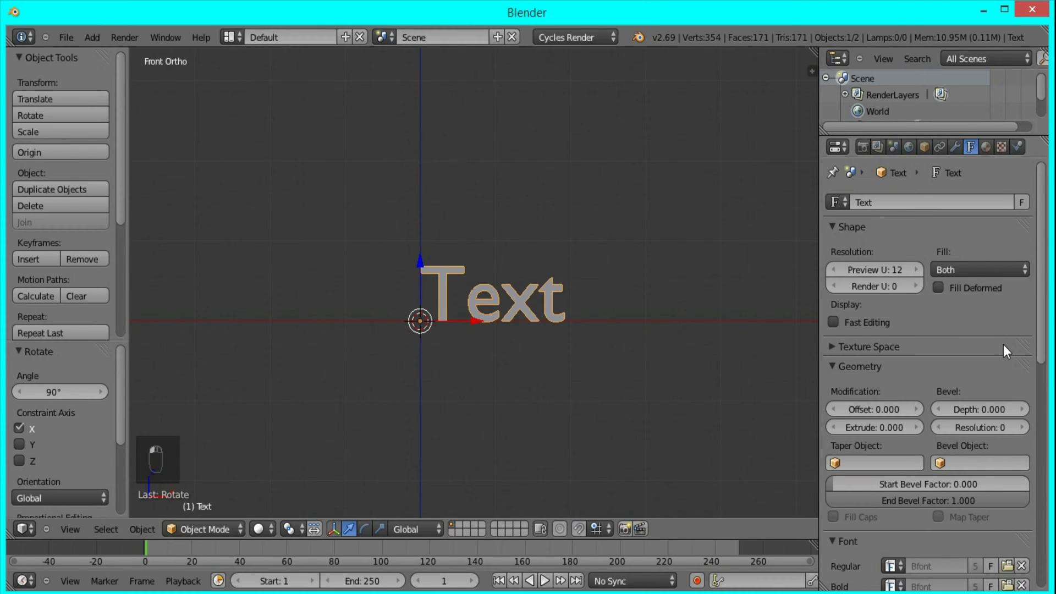
scroll(998, 348, "down", 5)
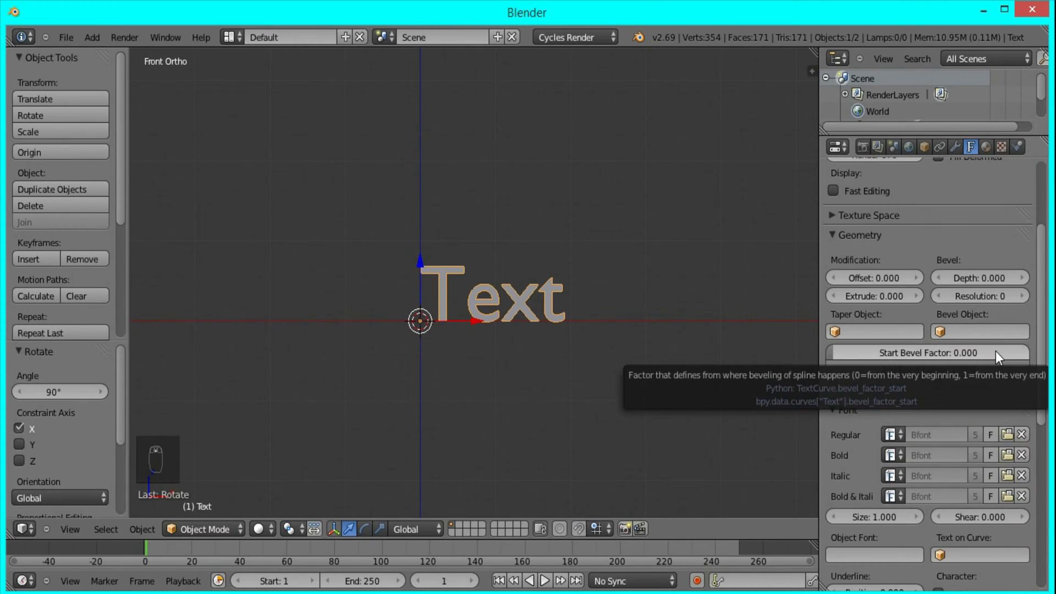
Load ForteMT from the Windows Fonts folder as the text's regular font
left_click(1004, 434)
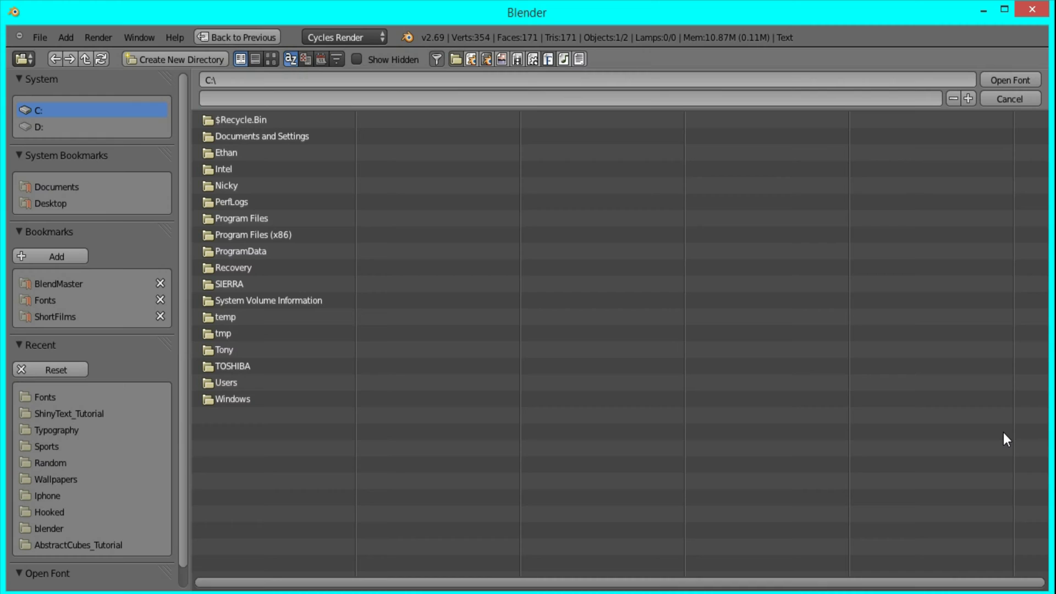
left_click(48, 297)
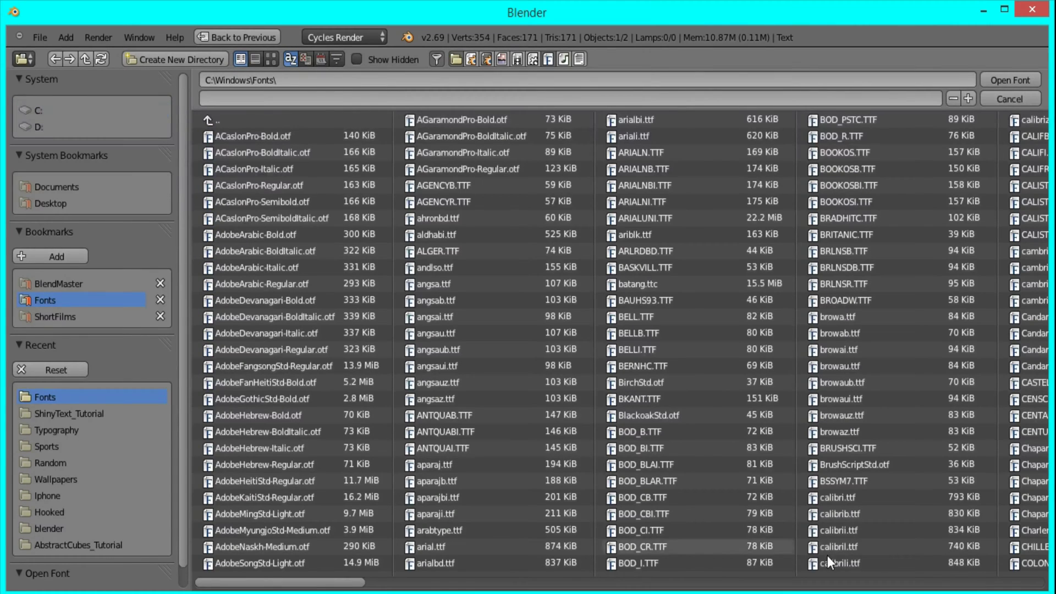
left_click_drag(318, 587, 372, 587)
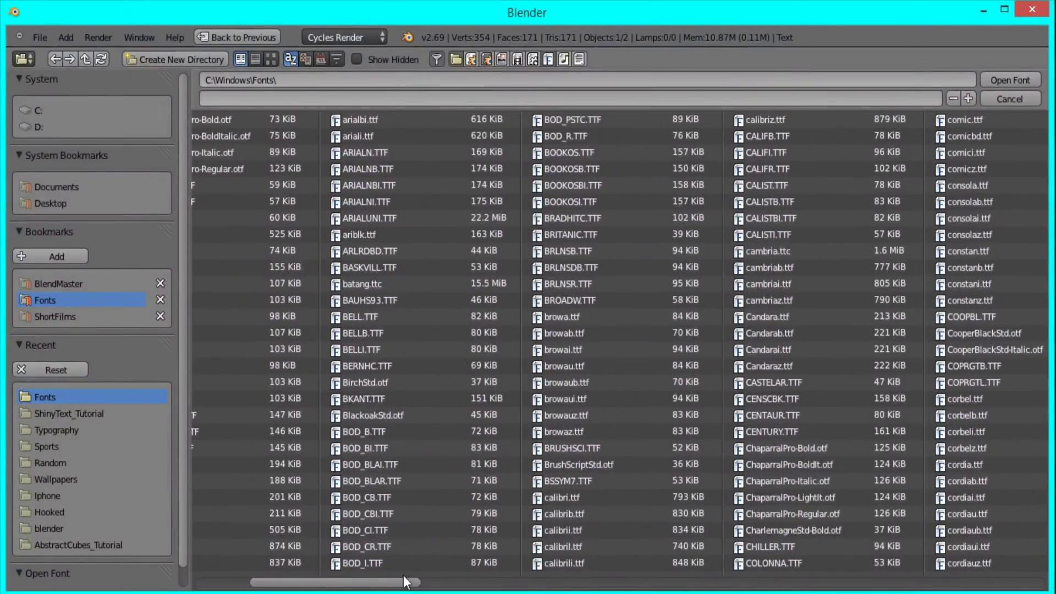
left_click_drag(304, 587, 358, 590)
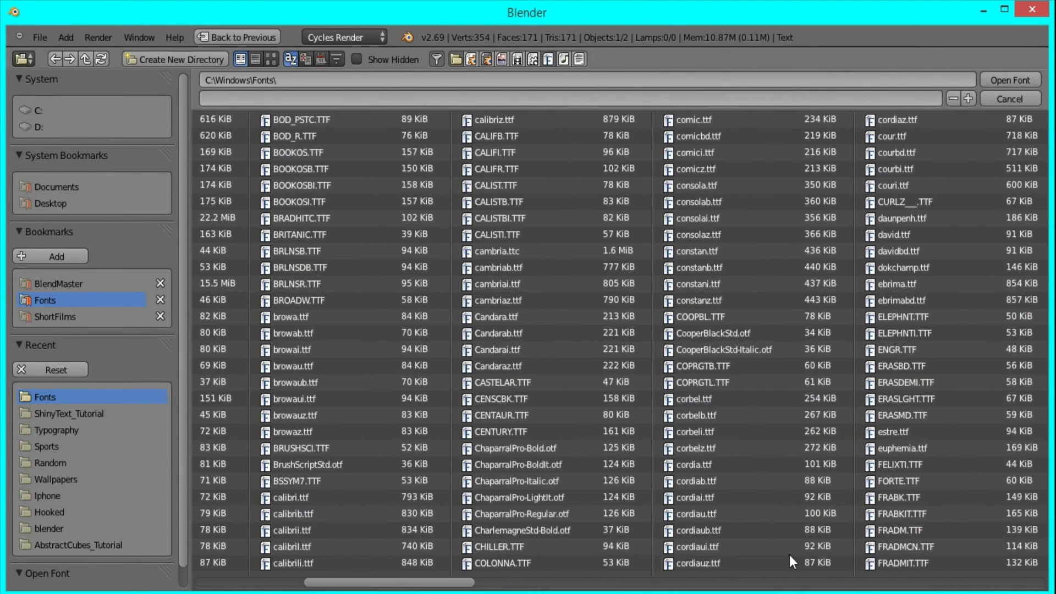
double_click(917, 480)
Change the text's wording from 'Text' to 'Blendmaster' in Edit Mode
key("Tab")
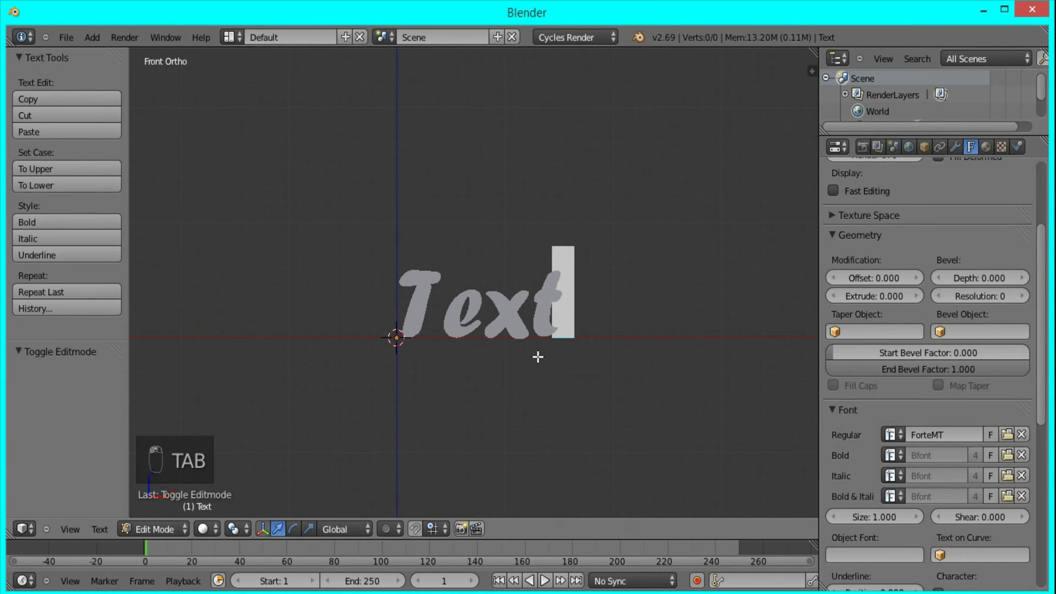
key("BackSpace")
key("BackSpace")
key("BackSpace")
key("BackSpace")
key("BackSpace")
key("BackSpace")
key("BackSpace")
key("BackSpace")
key("BackSpace")
key("BackSpace")
key("BackSpace")
key("BackSpace")
key("BackSpace")
key("BackSpace")
key("BackSpace")
key("BackSpace")
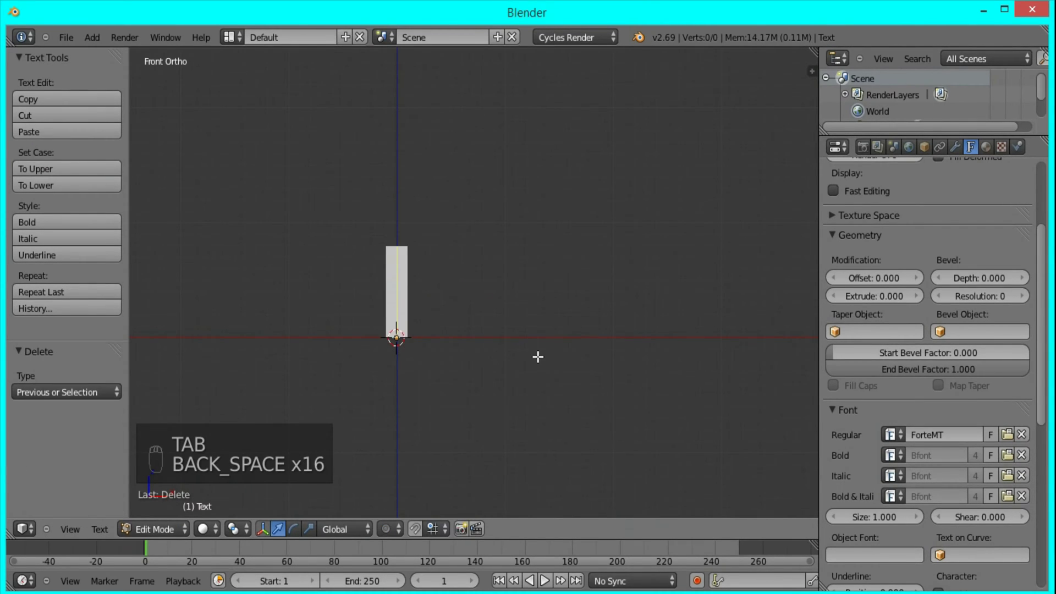
type("Blendmas")
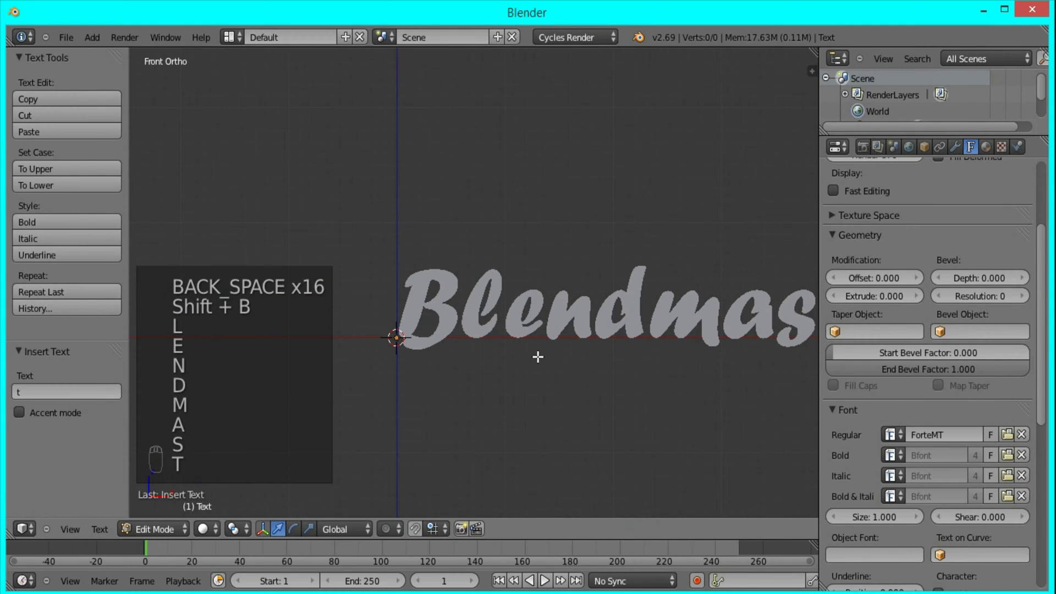
type("ter")
key("Tab")
scroll(451, 346, "down", 3, "ctrl")
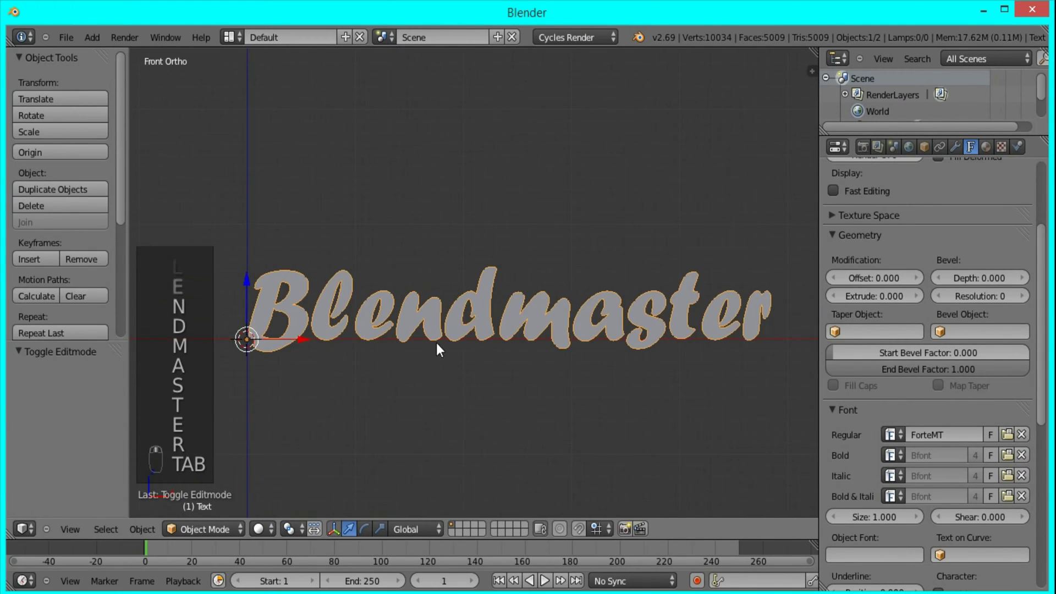
Give the text a new Mix Shader material with Diffuse BSDF as the first shader
scroll(436, 342, "down", 4)
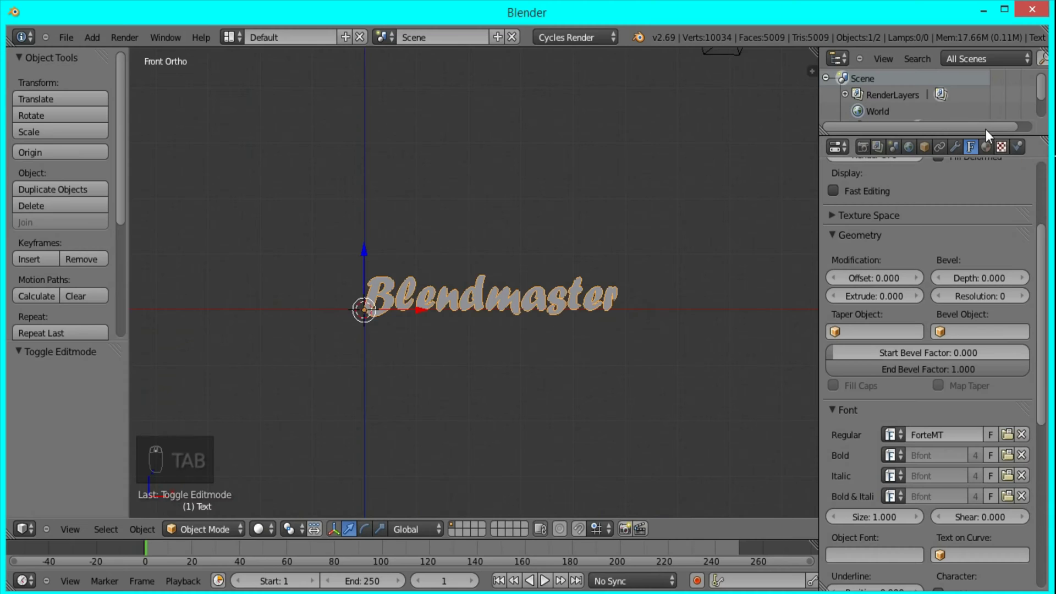
left_click(983, 146)
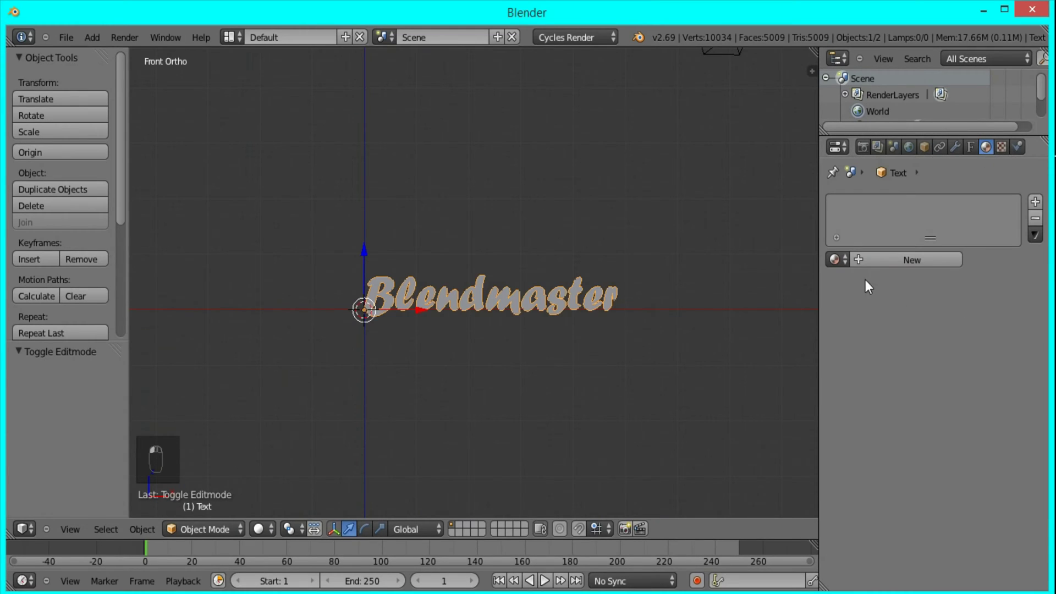
left_click(863, 260)
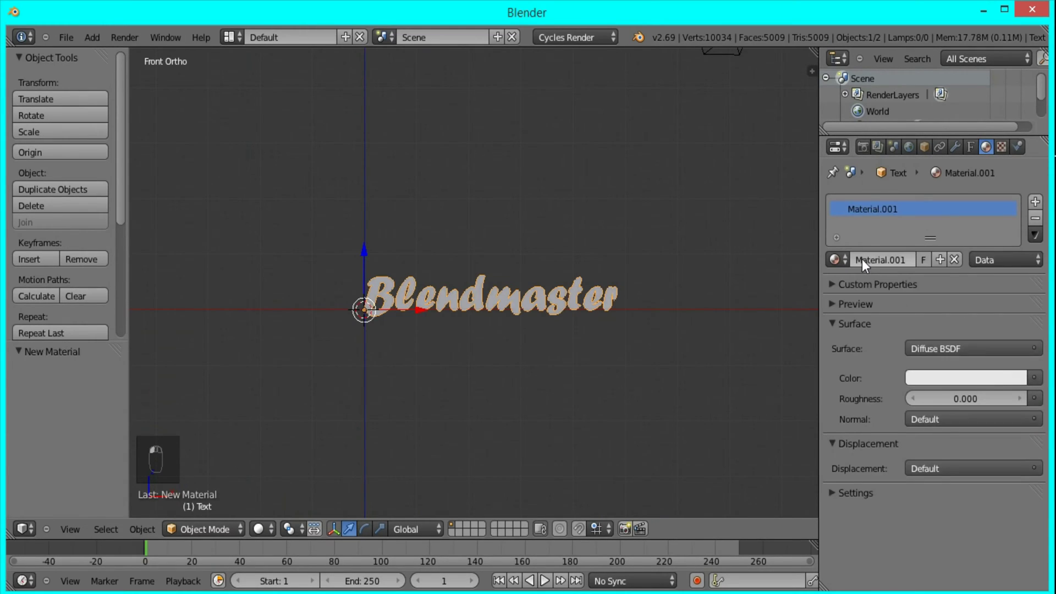
left_click(959, 351)
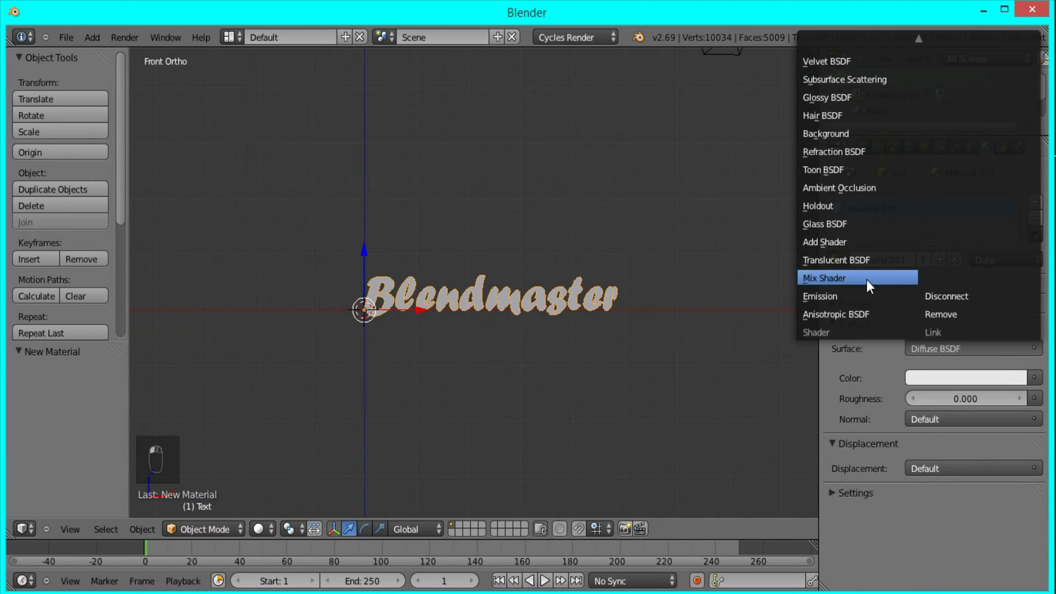
left_click(846, 277)
left_click(950, 397)
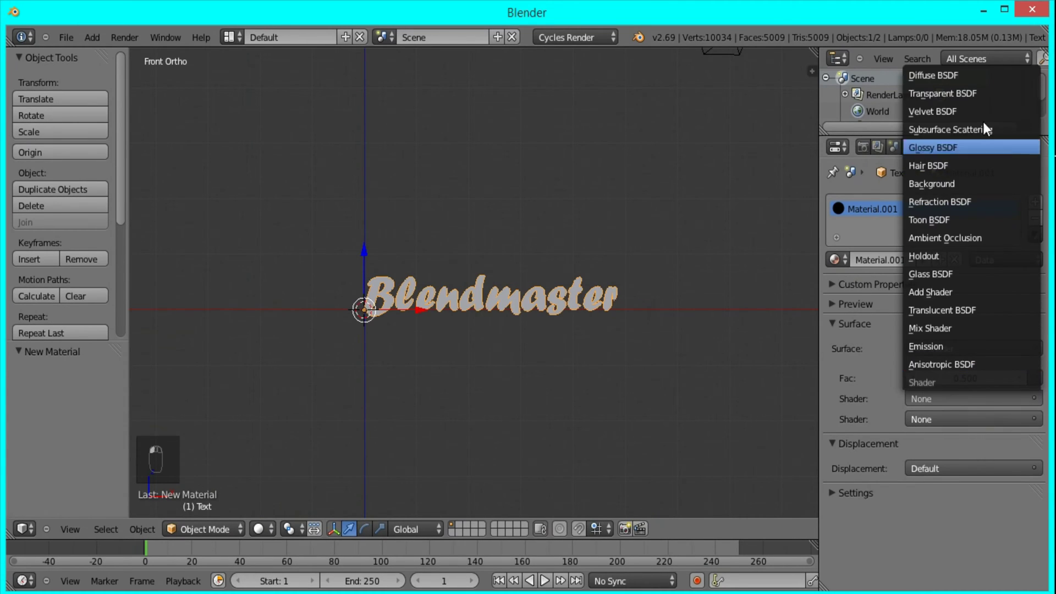
left_click(962, 74)
Set the second mixed shader to Glossy BSDF and show the material preview
left_click(958, 479)
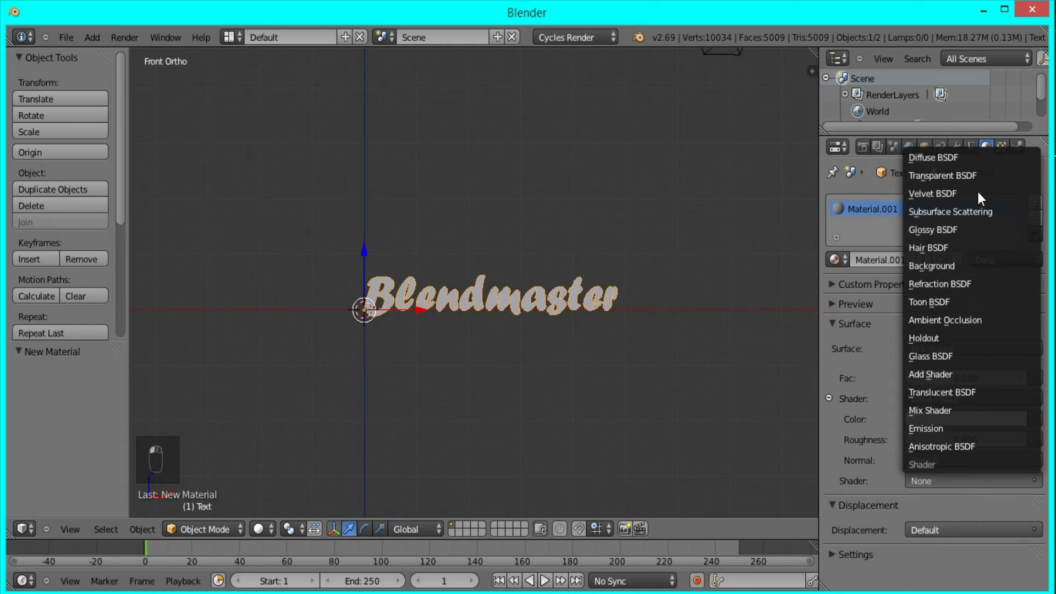
left_click(957, 230)
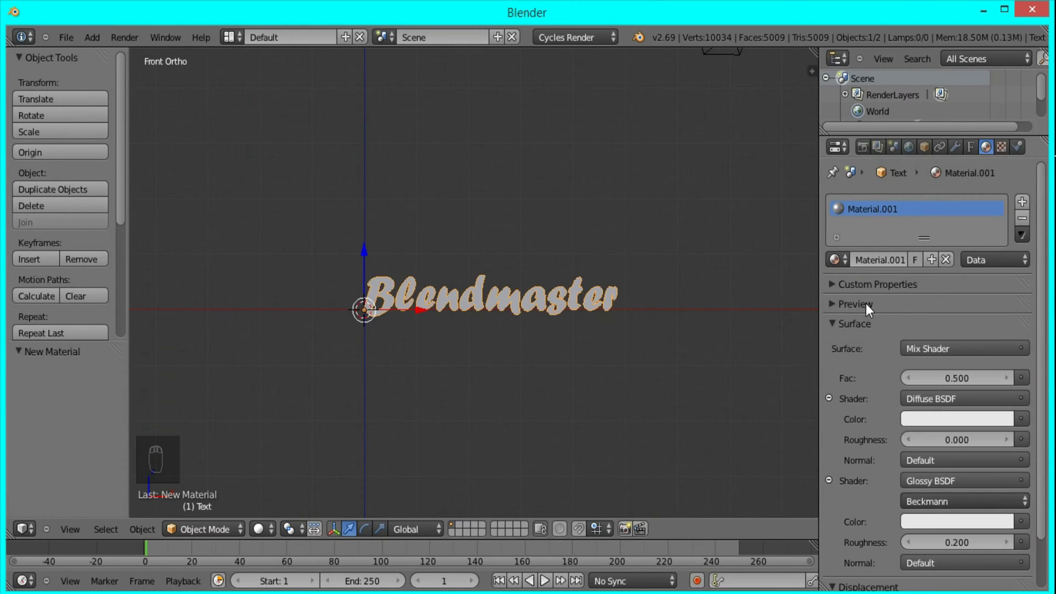
left_click(866, 304)
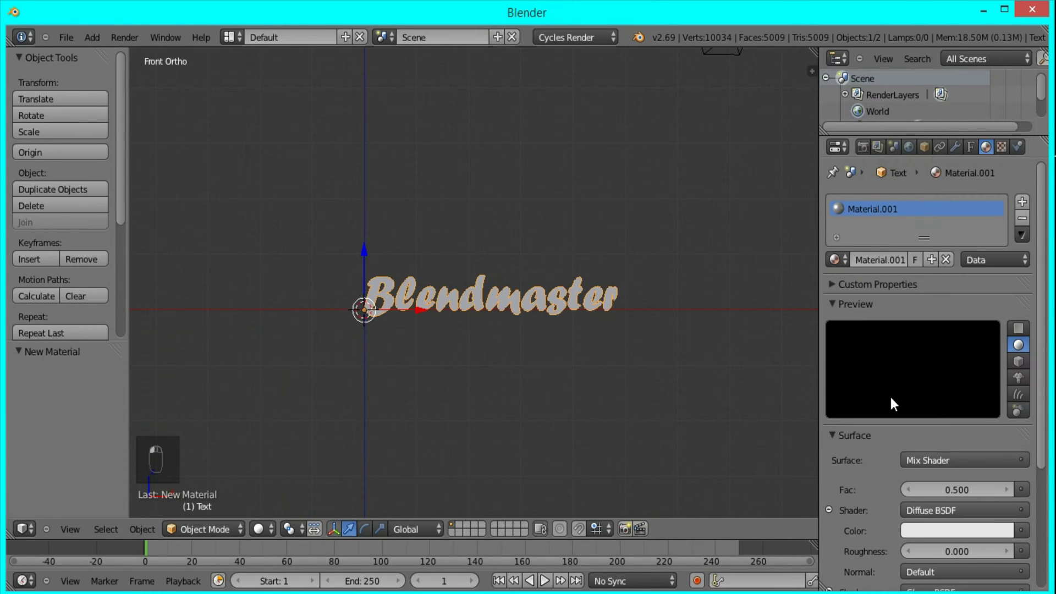
scroll(961, 460, "down", 3)
left_click(956, 465)
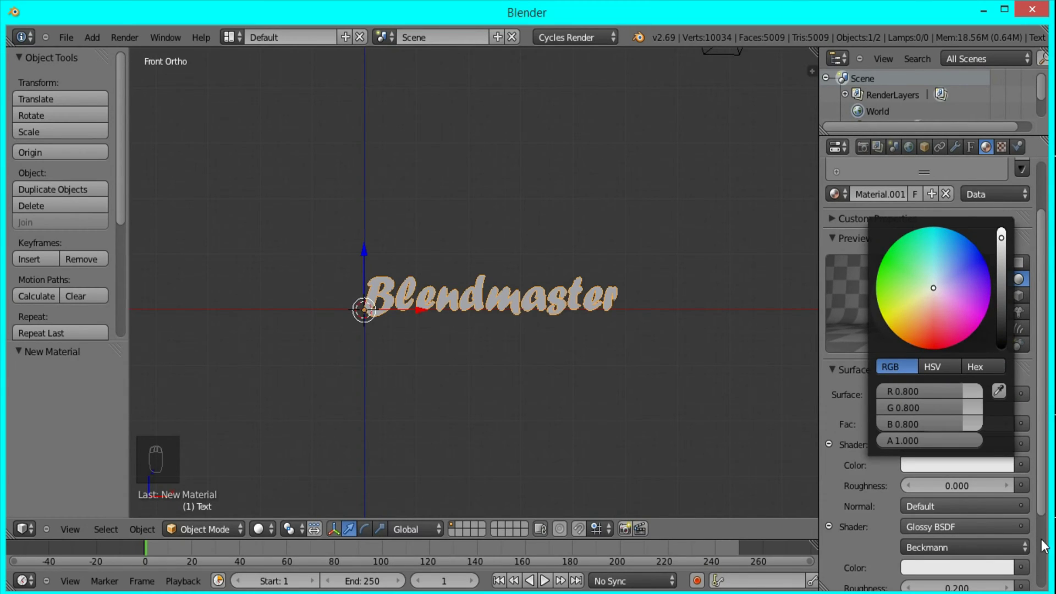
scroll(975, 562, "down", 2)
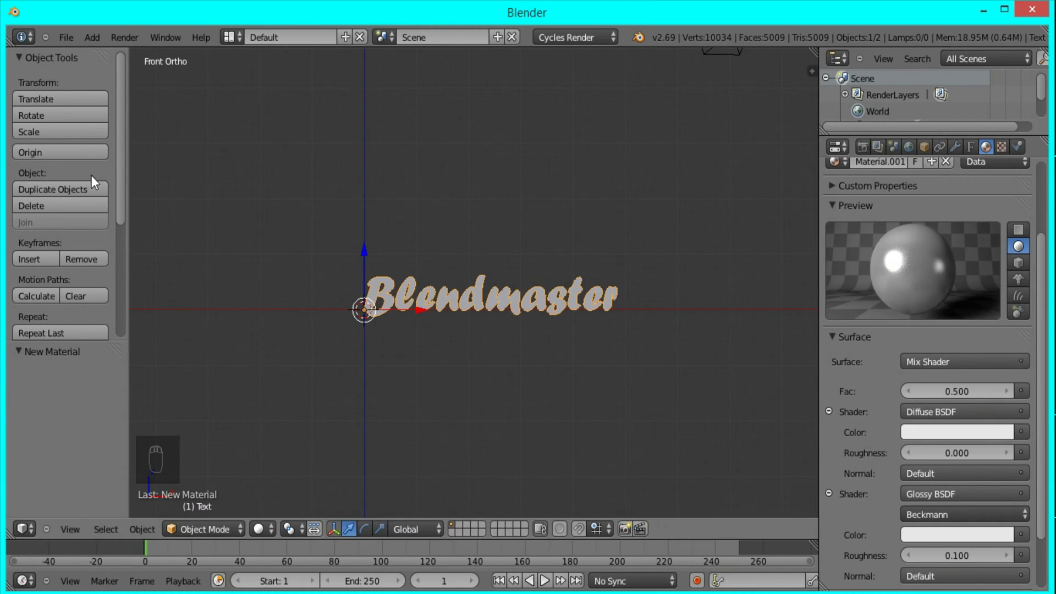
scroll(460, 270, "up", 3)
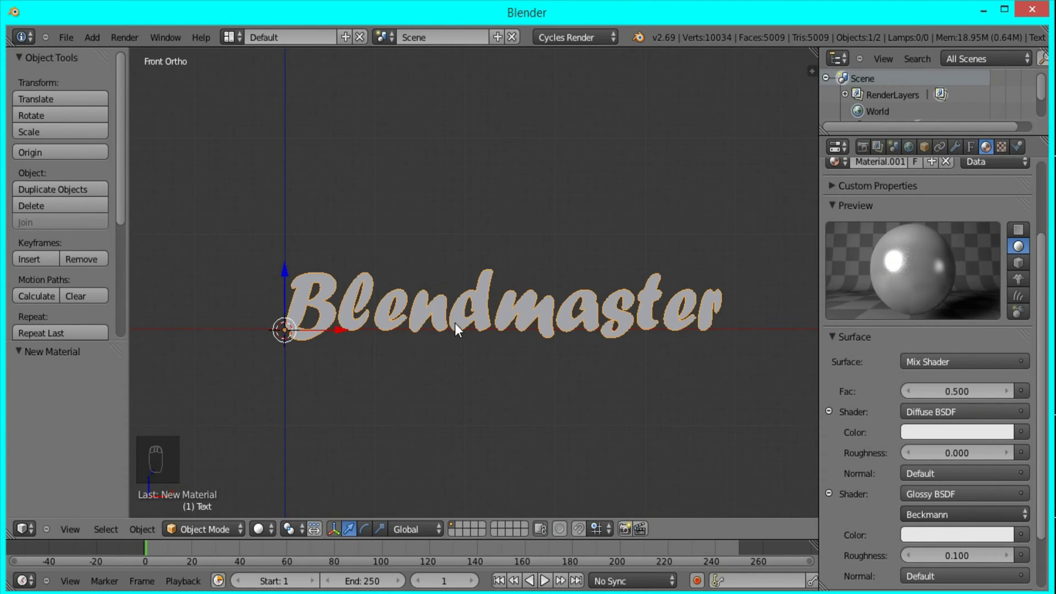
middle_click_drag(455, 324, 482, 270, "shift")
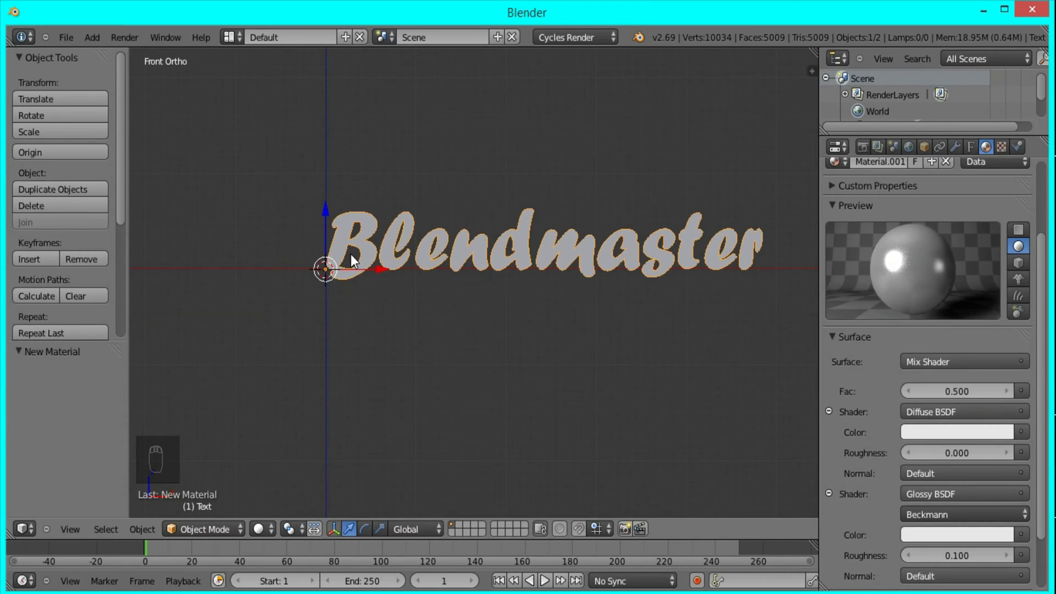
Add a plane and rotate it 90° about X to face the front
key("shift+a")
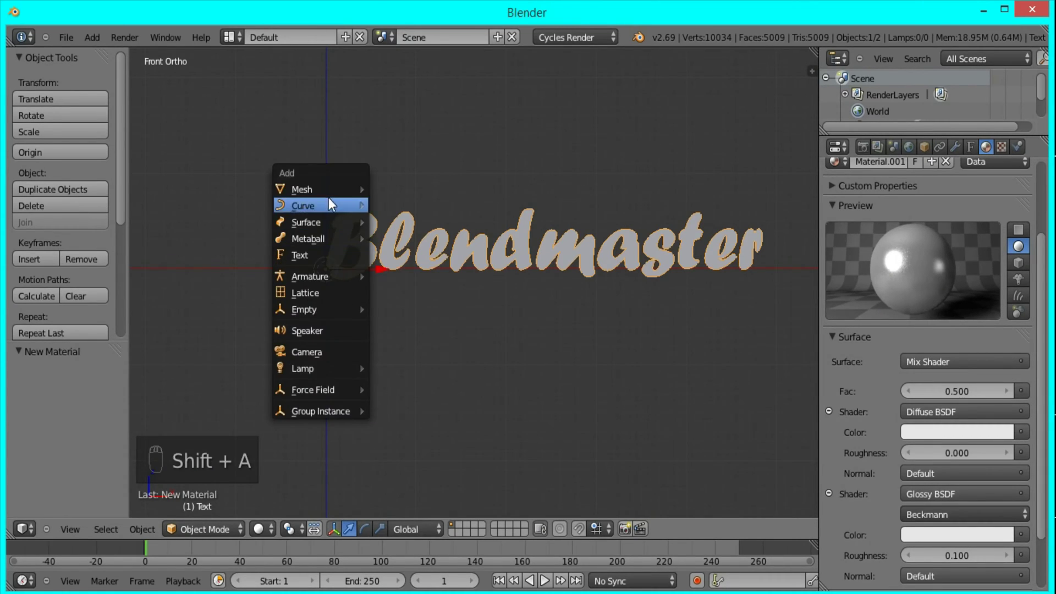
mouse_move(331, 189)
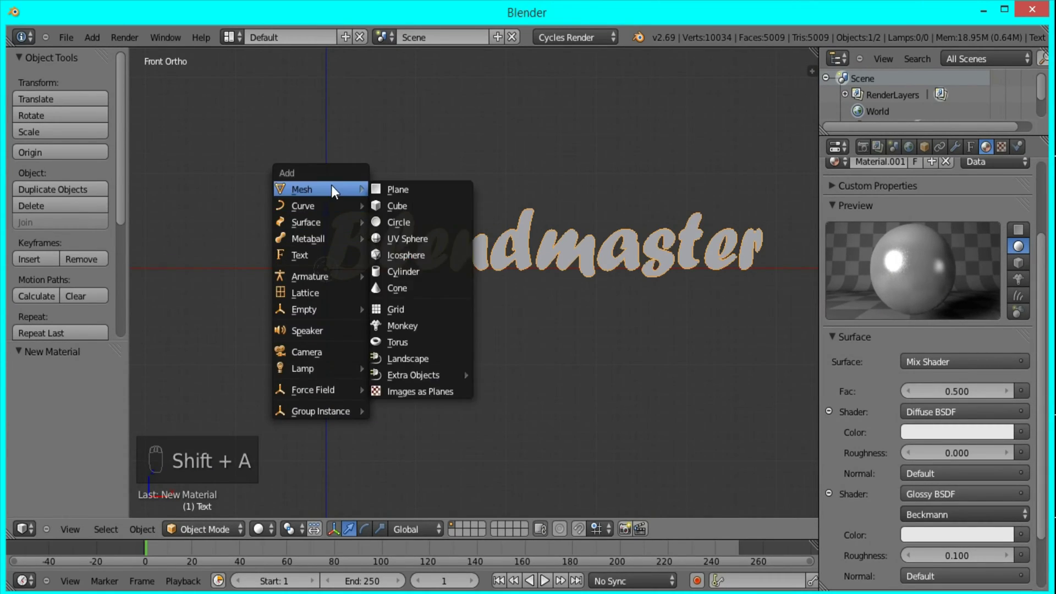
left_click(407, 189)
type("rx")
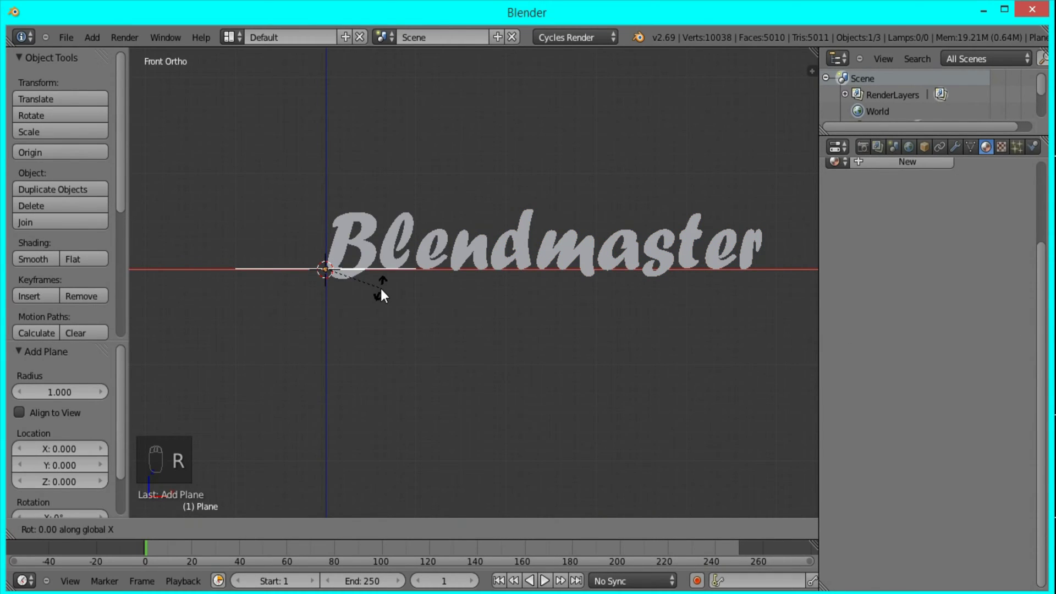
type("90")
left_click(380, 288)
In Edit Mode, scale the plane 0.1 then 0.5 along Z into a thin strip
key("Tab")
middle_click_drag(381, 289, 423, 289, "shift")
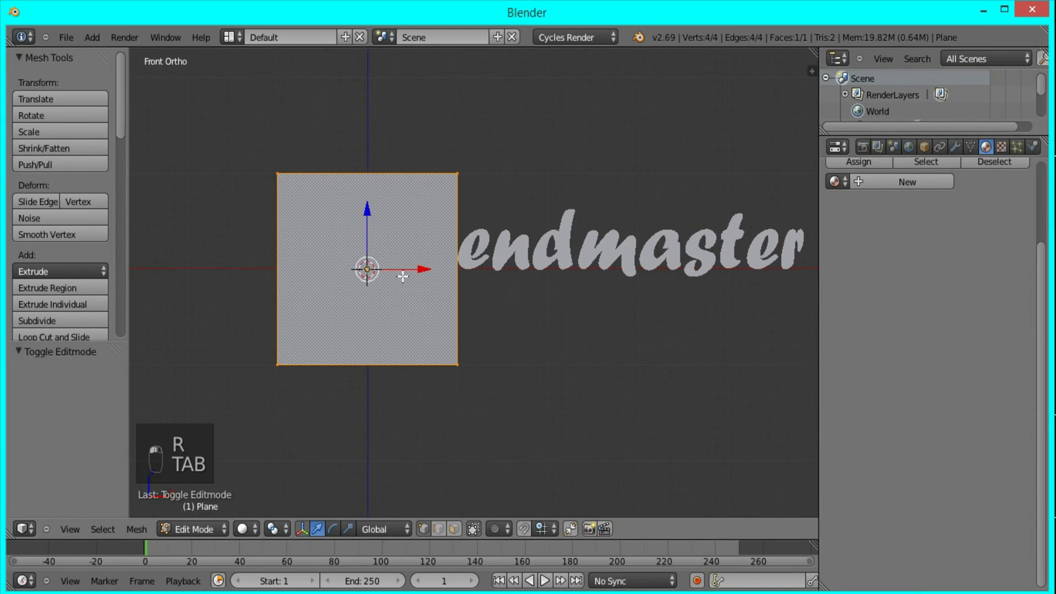
type("s0z")
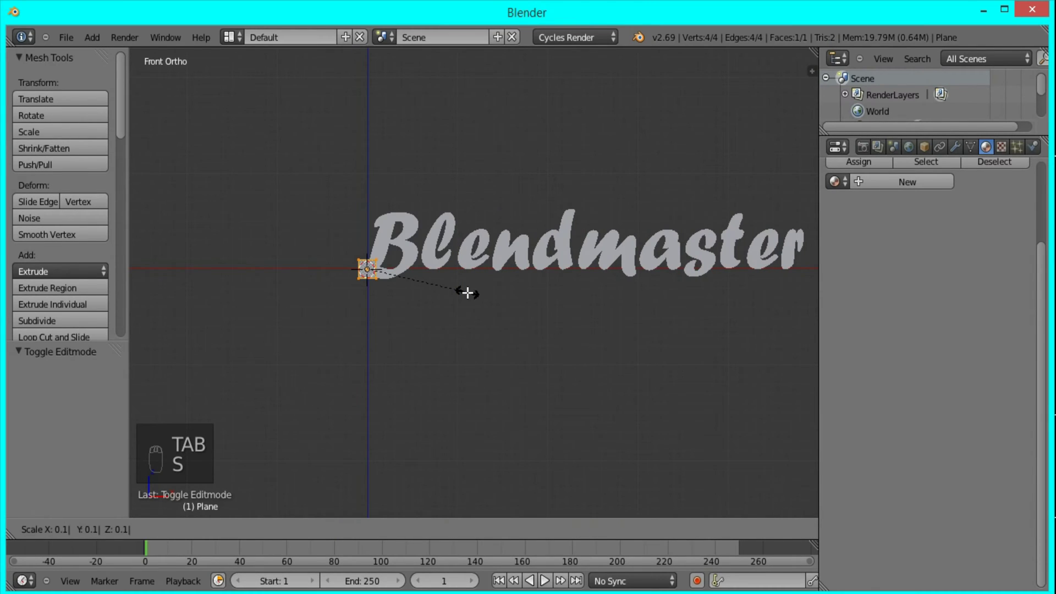
type("1")
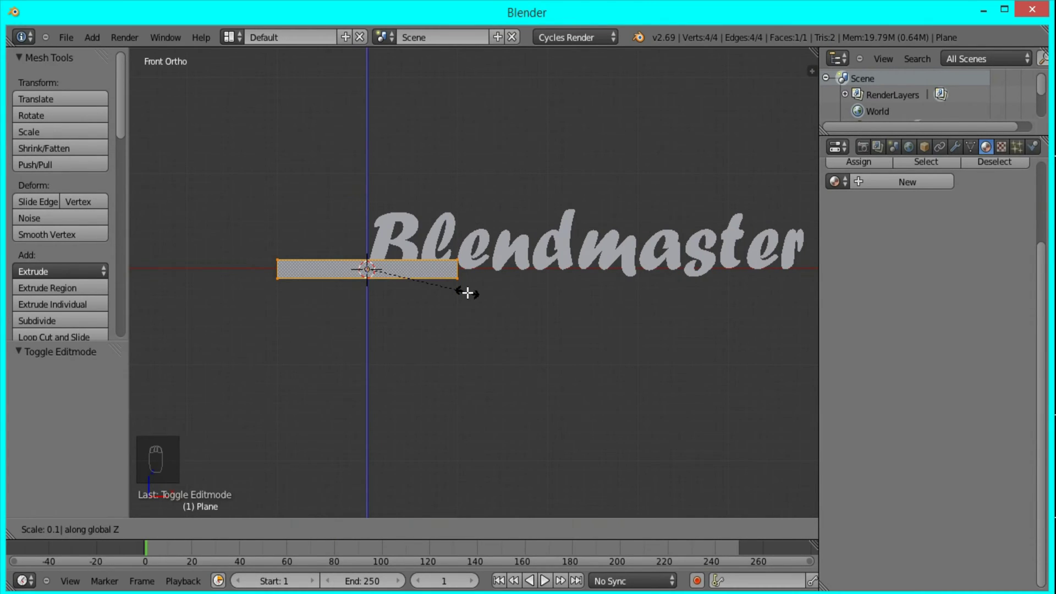
key("Return")
type("s")
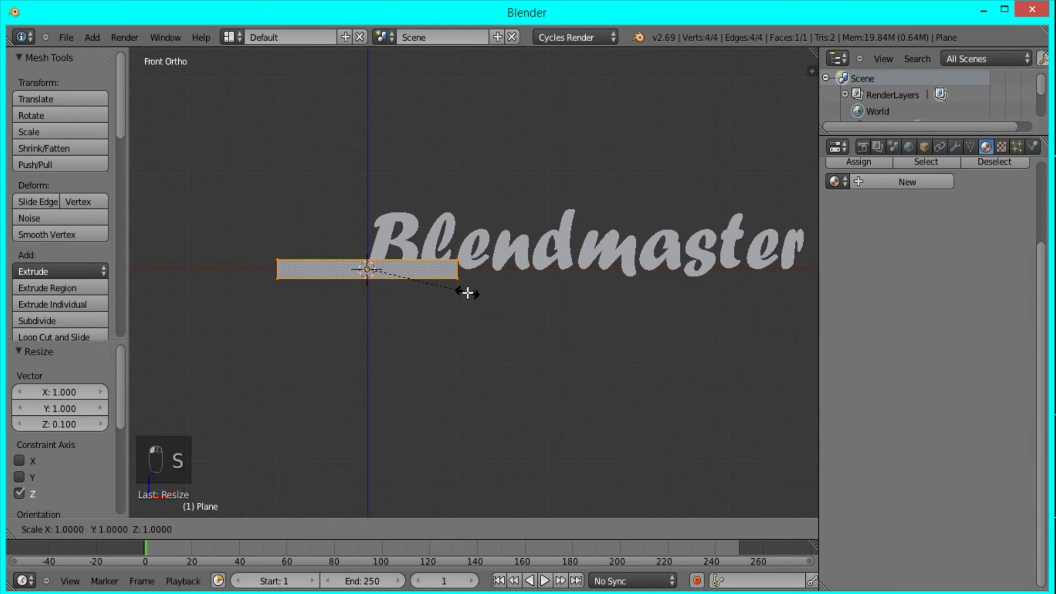
type("0.5z")
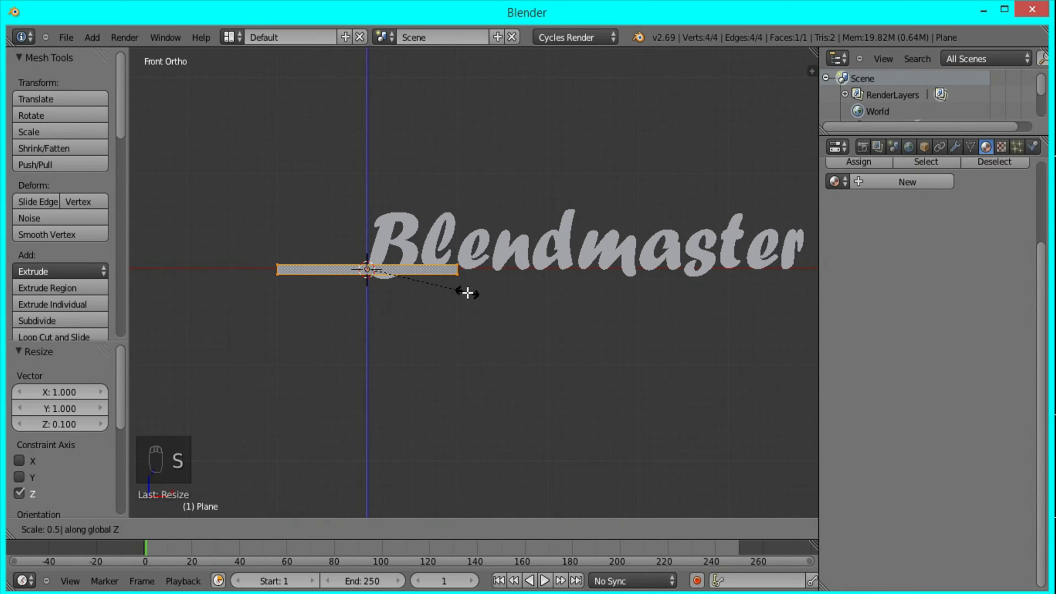
key("Return")
scroll(448, 294, "up", 3)
middle_click_drag(426, 306, 492, 321, "shift")
scroll(483, 321, "up", 2)
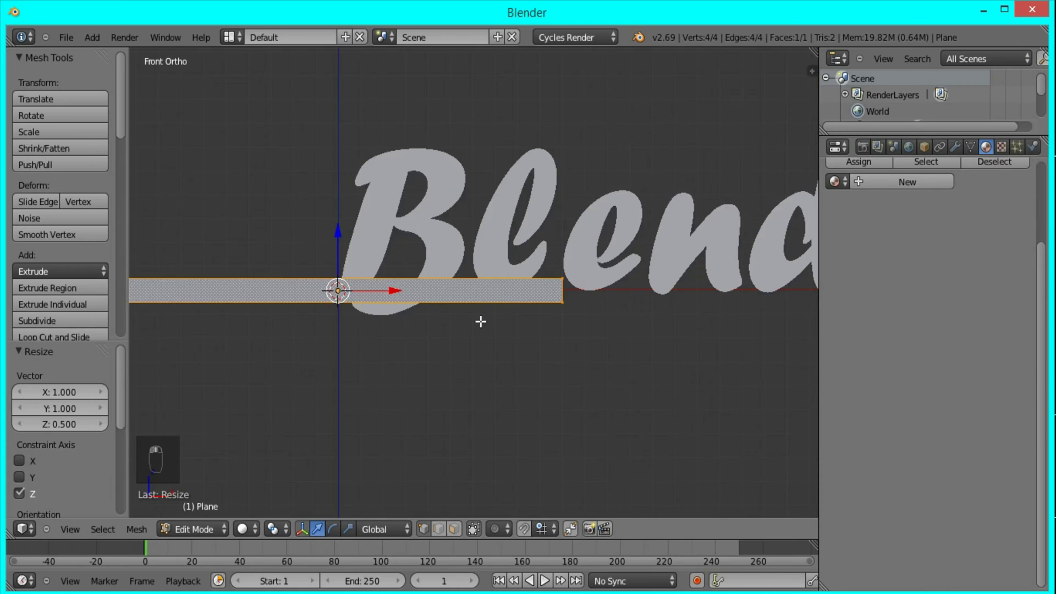
Duplicate the strip and scale the copy 5 times along Z
scroll(481, 321, "down", 4)
key("shift+d")
left_click(465, 299)
type("s")
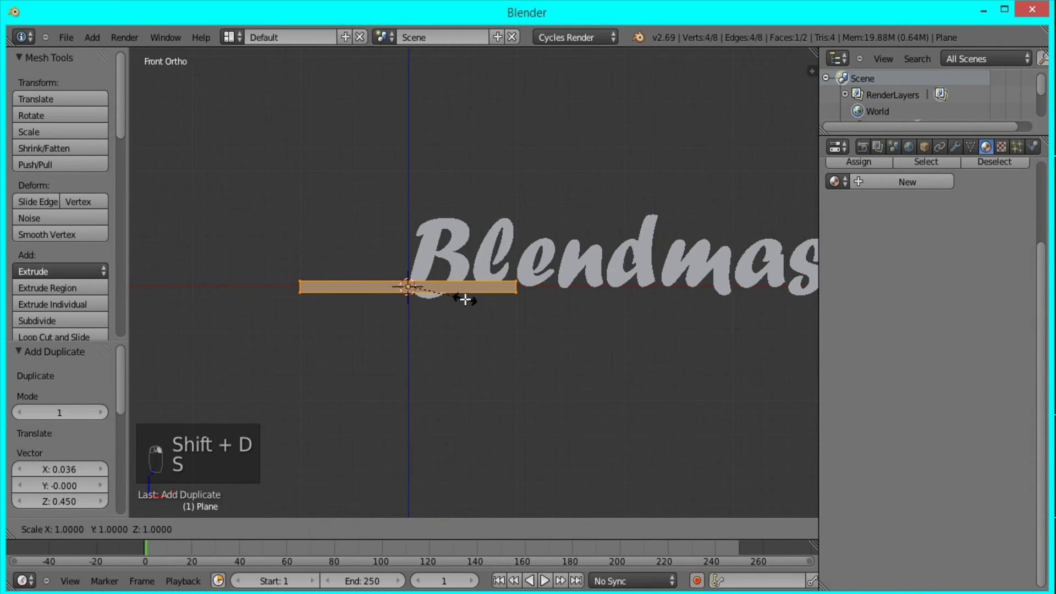
type("z5")
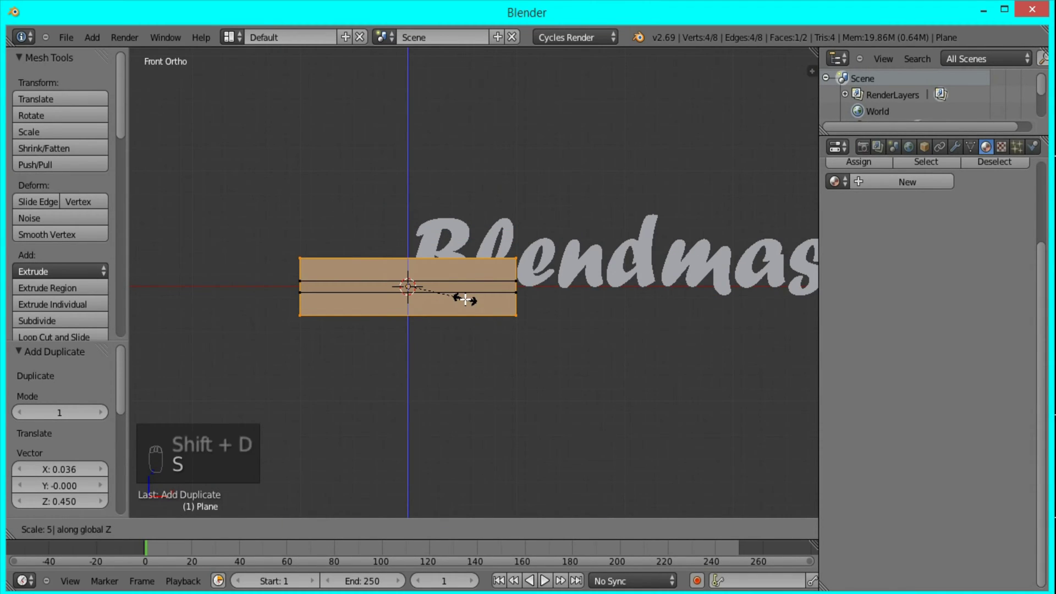
key("BackSpace")
type("2")
key("BackSpace")
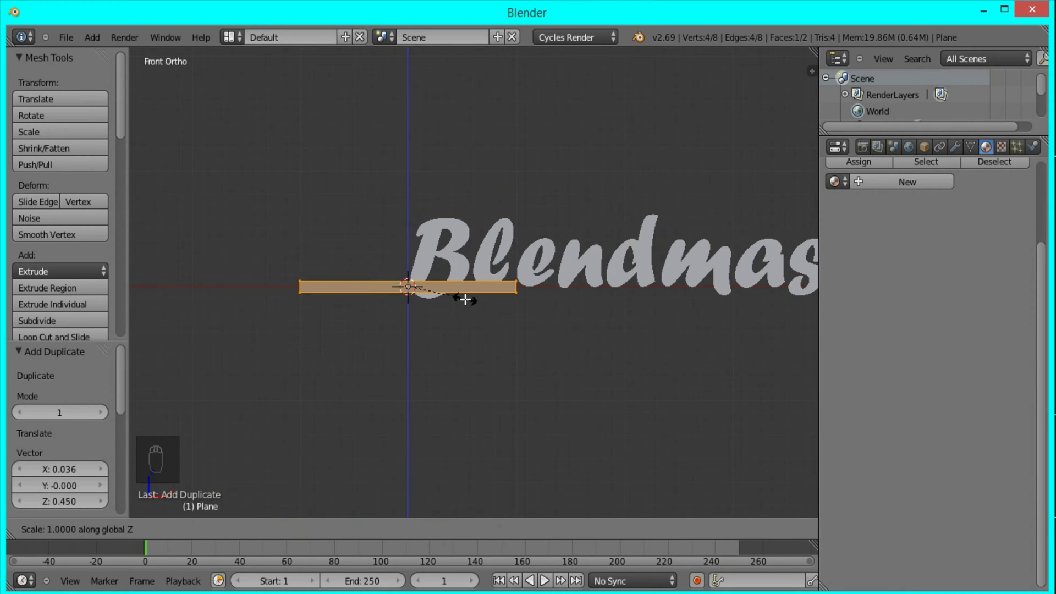
type("5")
left_click(465, 300)
From the right view, move the tall copy 0.121 along Y
key("Tab")
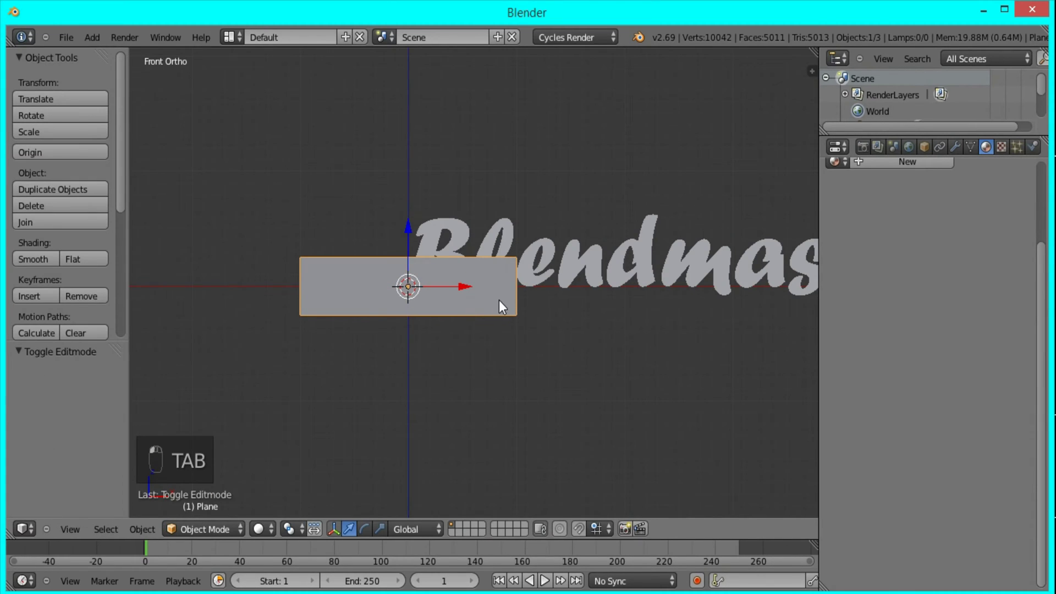
key("KP_3")
key("Tab")
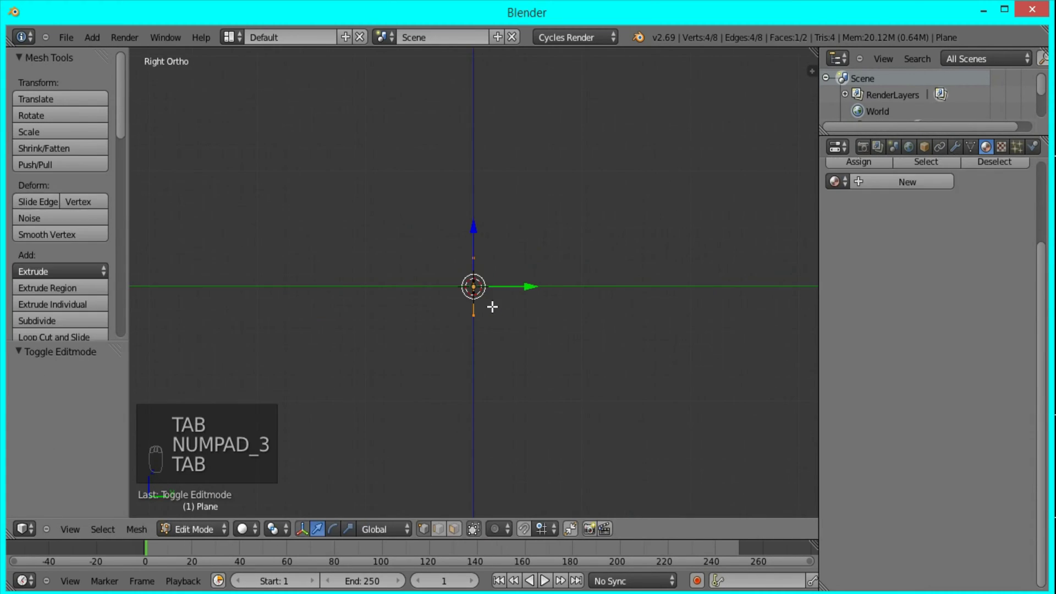
key("shift+d")
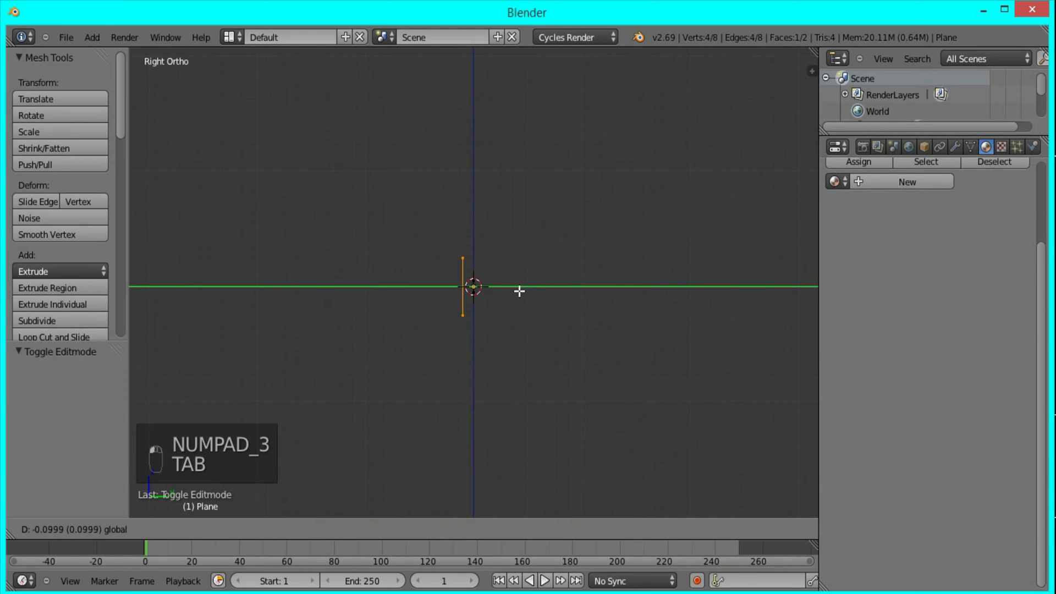
left_click(514, 306)
scroll(514, 306, "up", 5)
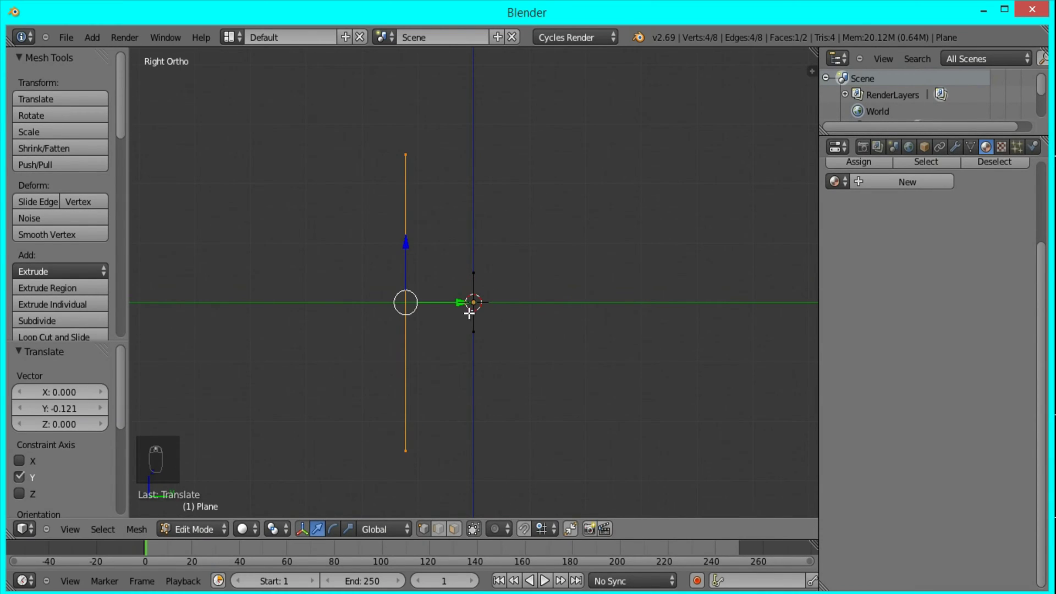
scroll(484, 299, "down", 3)
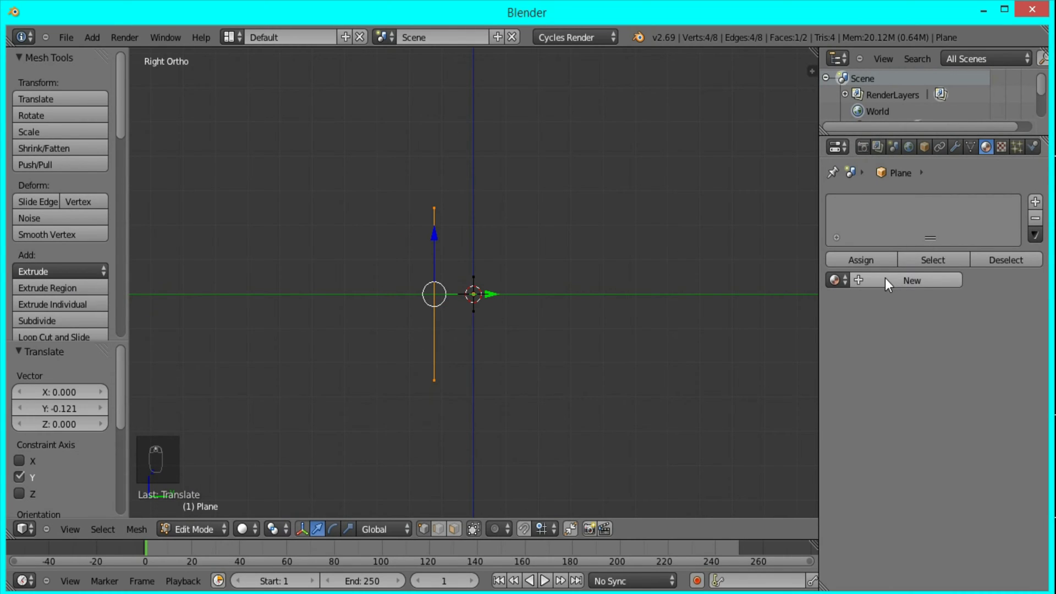
Assign a new white Emission material to the tall face
left_click(885, 279)
left_click(942, 480)
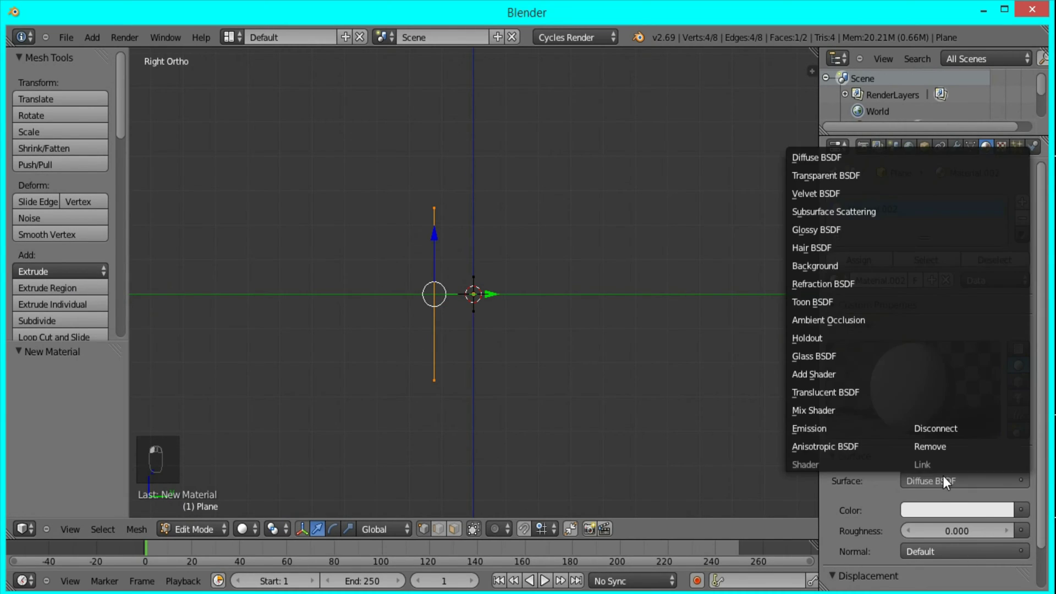
left_click(841, 421)
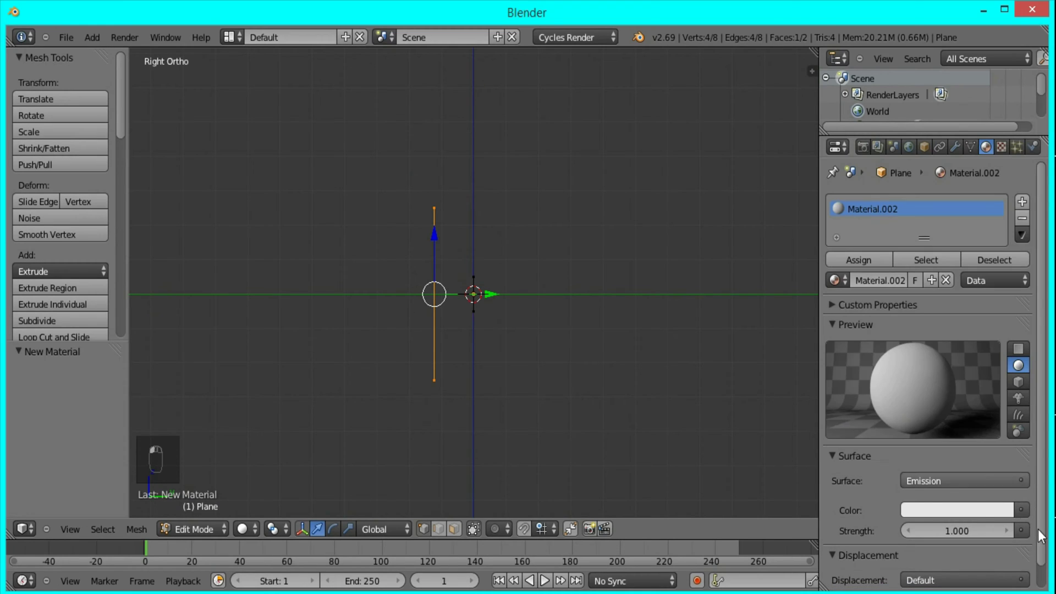
left_click(978, 510)
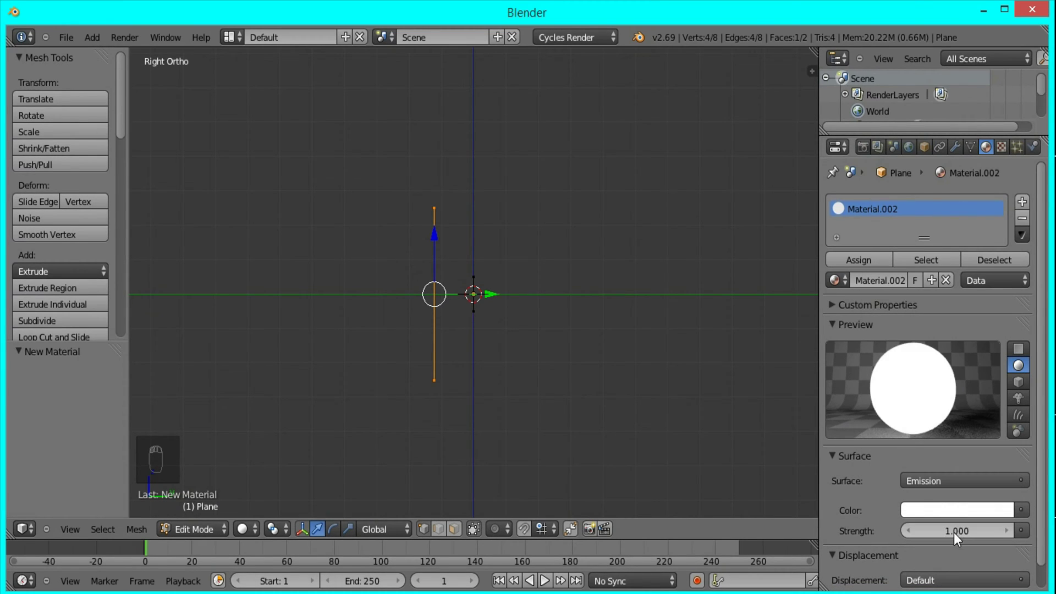
left_click(866, 259)
Select the whole thin strip with Ctrl+L
middle_click_drag(535, 341, 512, 322)
right_click(453, 287)
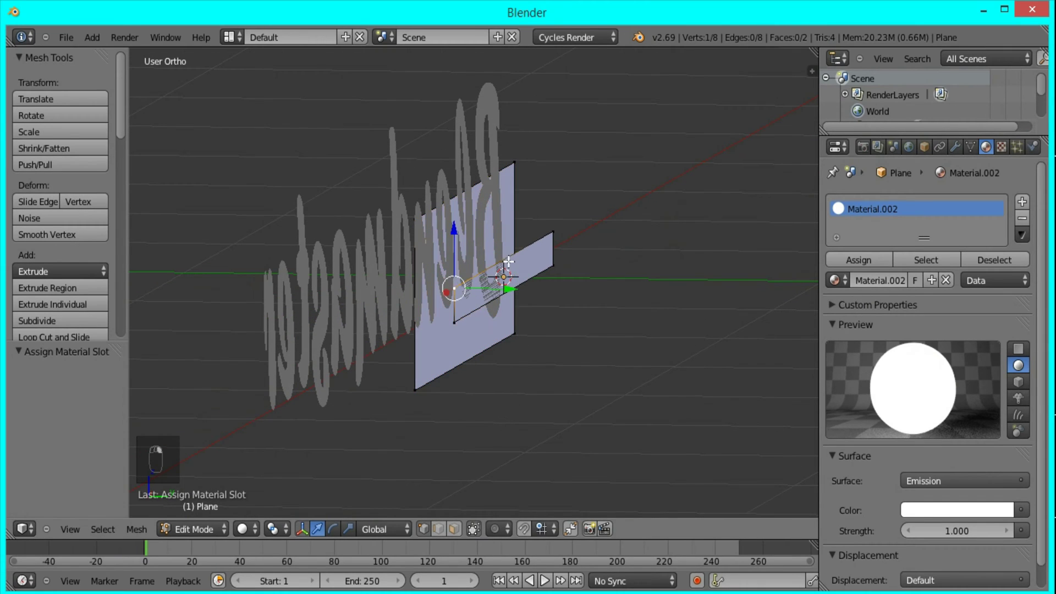
key("ctrl+l")
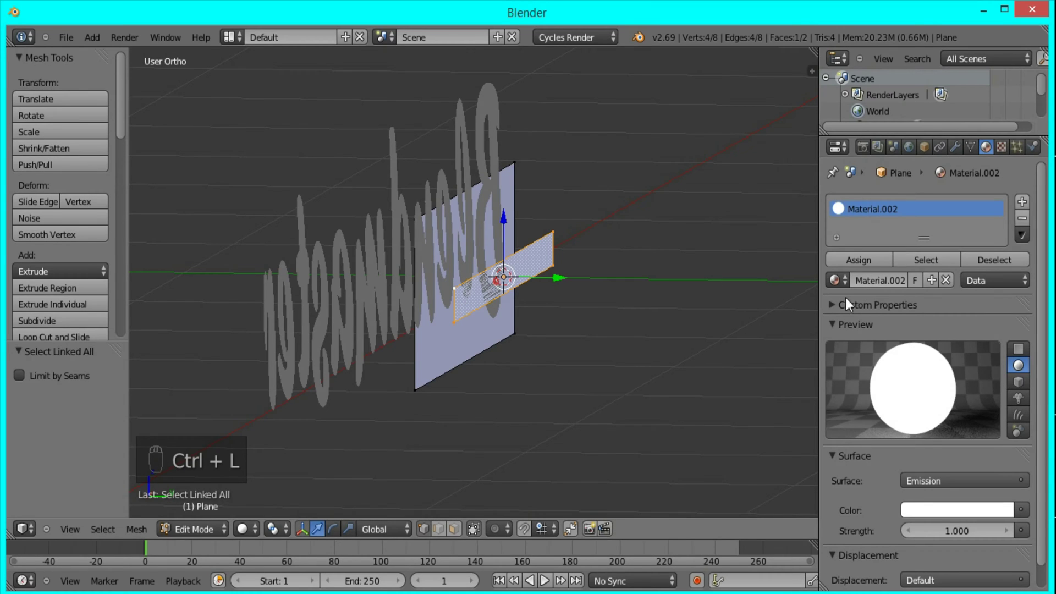
Add a second material slot with a new Emission material at strength 5.000
left_click(1022, 201)
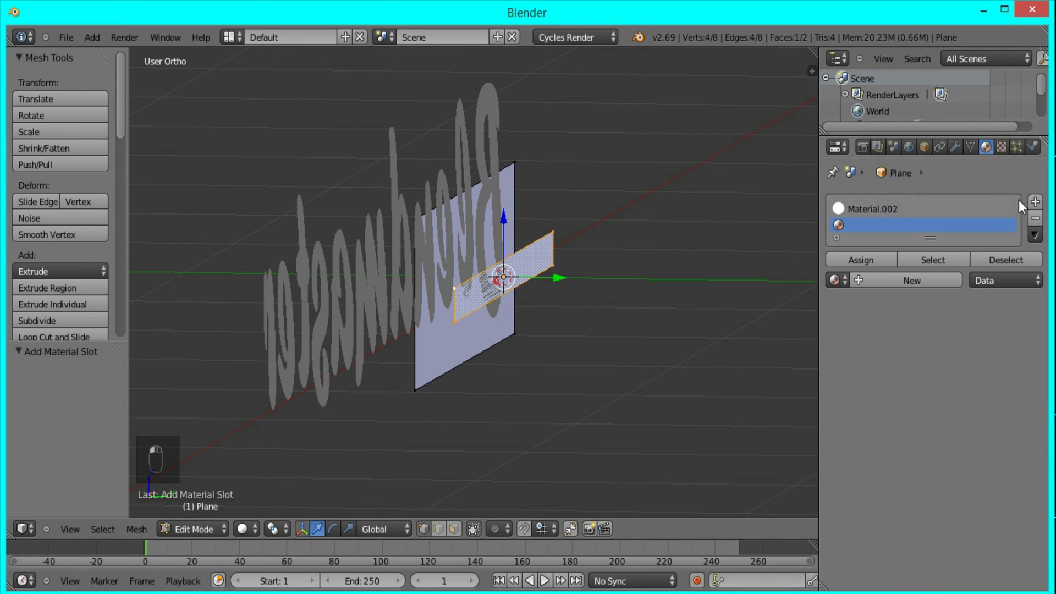
left_click(913, 280)
left_click(959, 481)
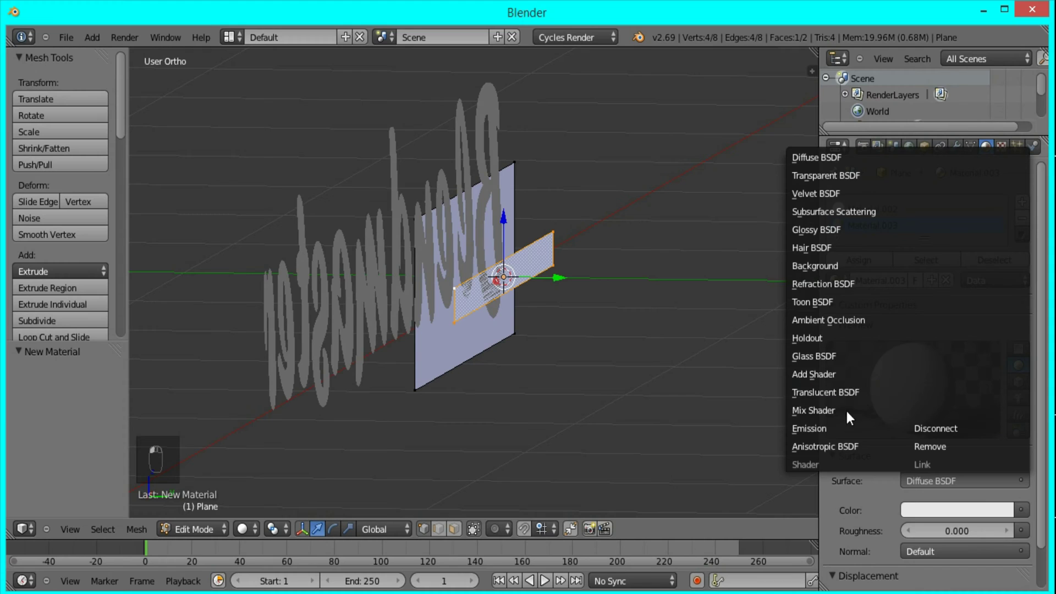
left_click(844, 430)
left_click(956, 529)
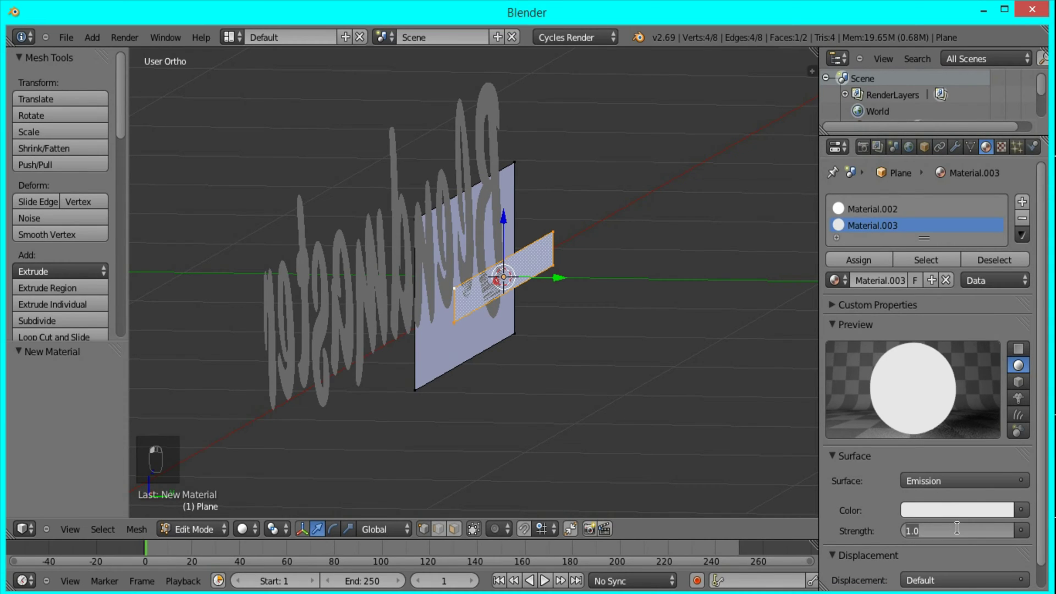
type("5")
key("Return")
left_click(955, 509)
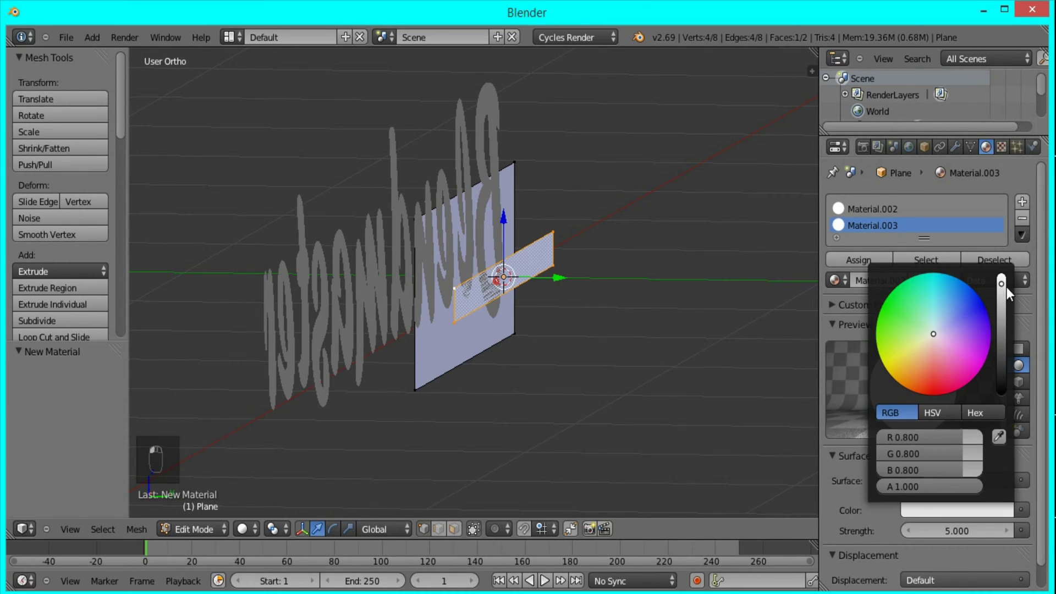
Assign Material.003 to the selected strip in Edit Mode
key("Tab")
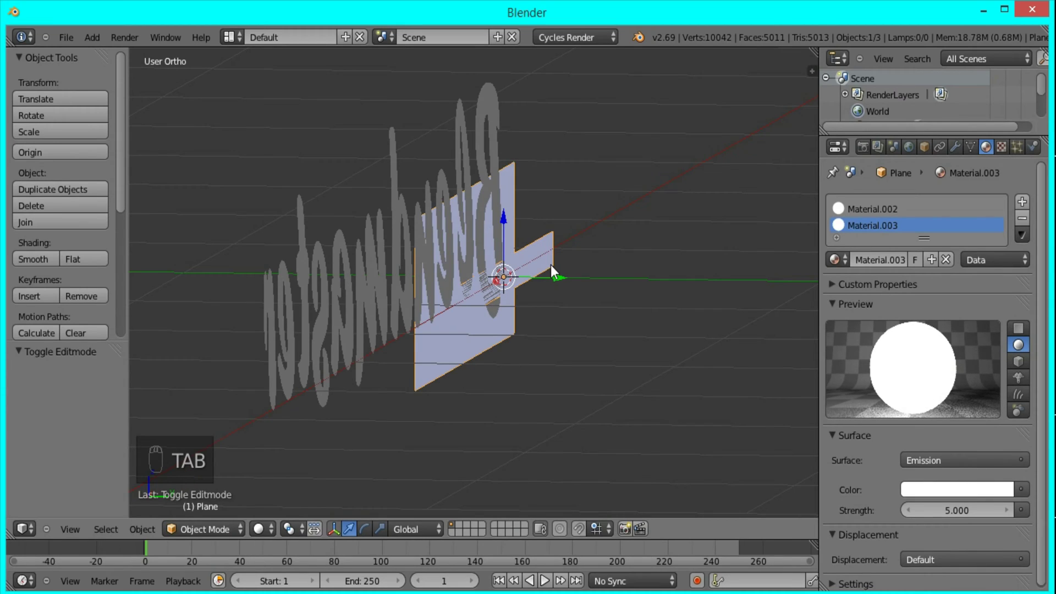
key("Tab")
left_click(862, 262)
key("Tab")
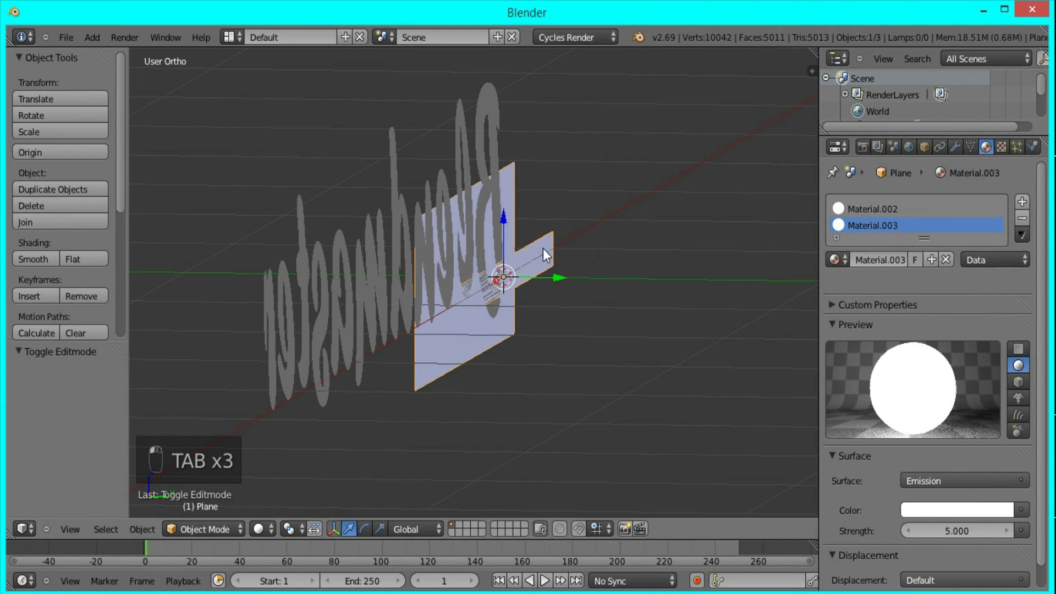
In front wireframe view, move the plane to the right
key("KP_1")
scroll(544, 248, "down", 5)
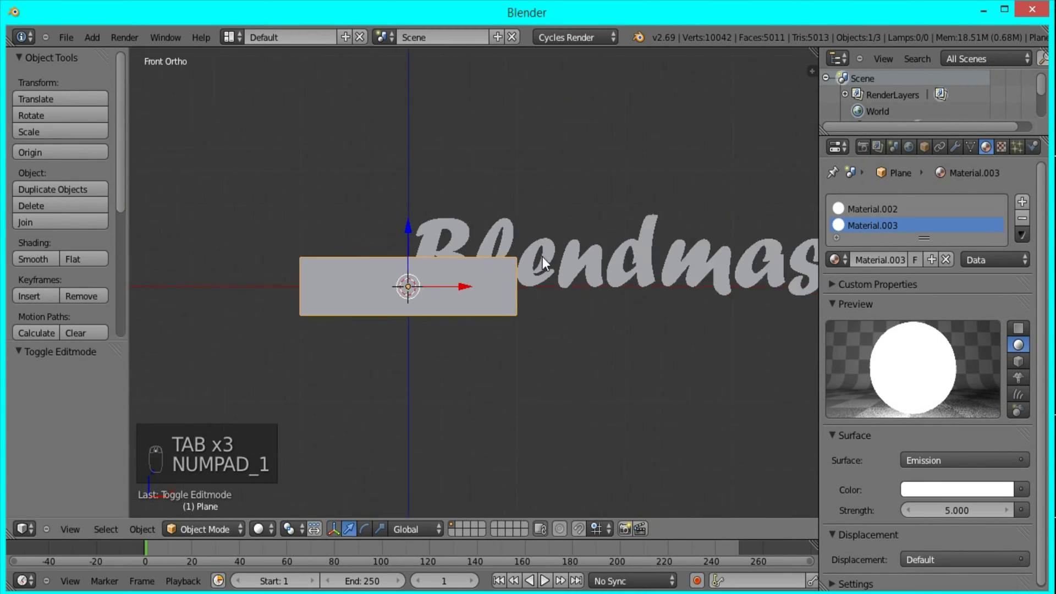
key("z")
scroll(627, 283, "down", 3)
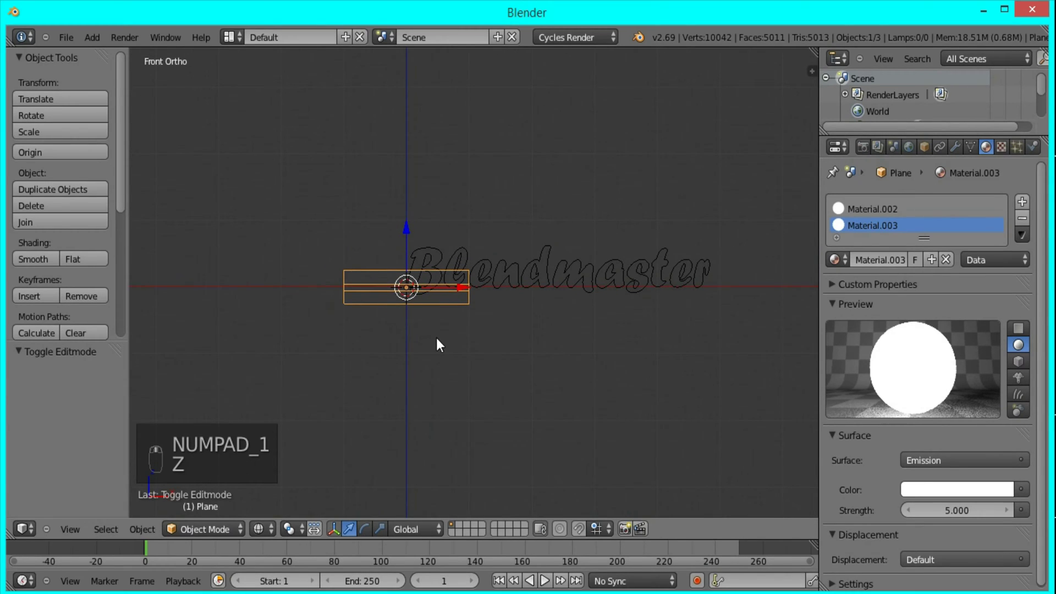
key("g")
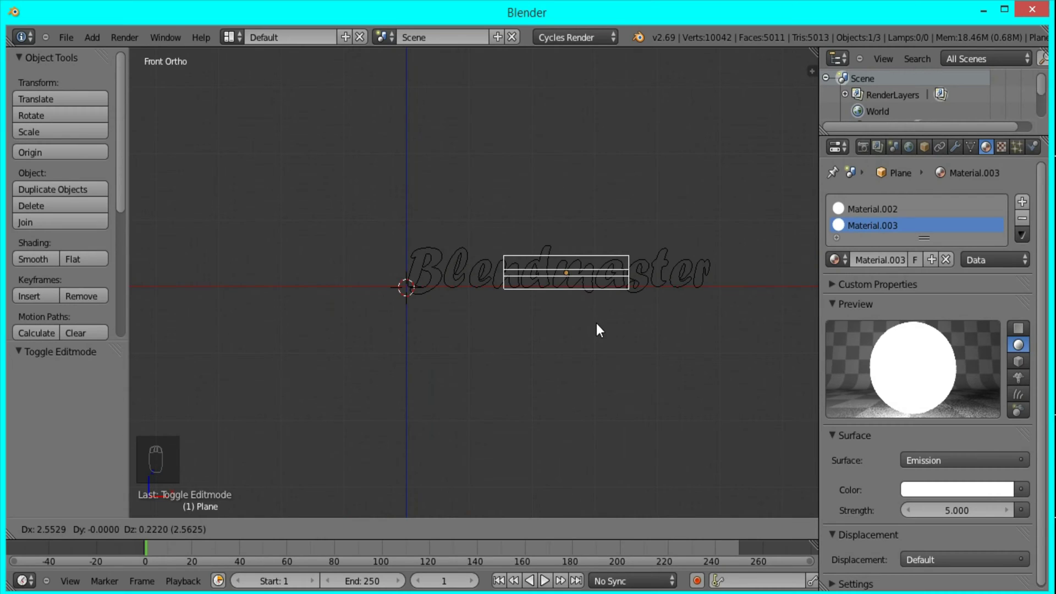
left_click(596, 324)
Widen the whole plane mesh about three times along X
key("Tab")
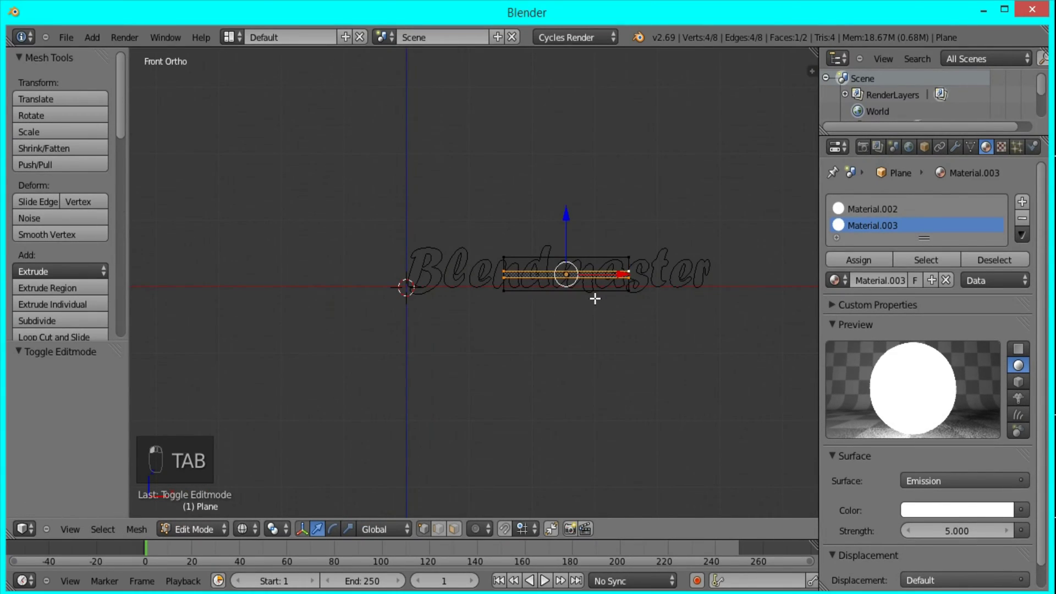
key("a")
key("a")
key("a")
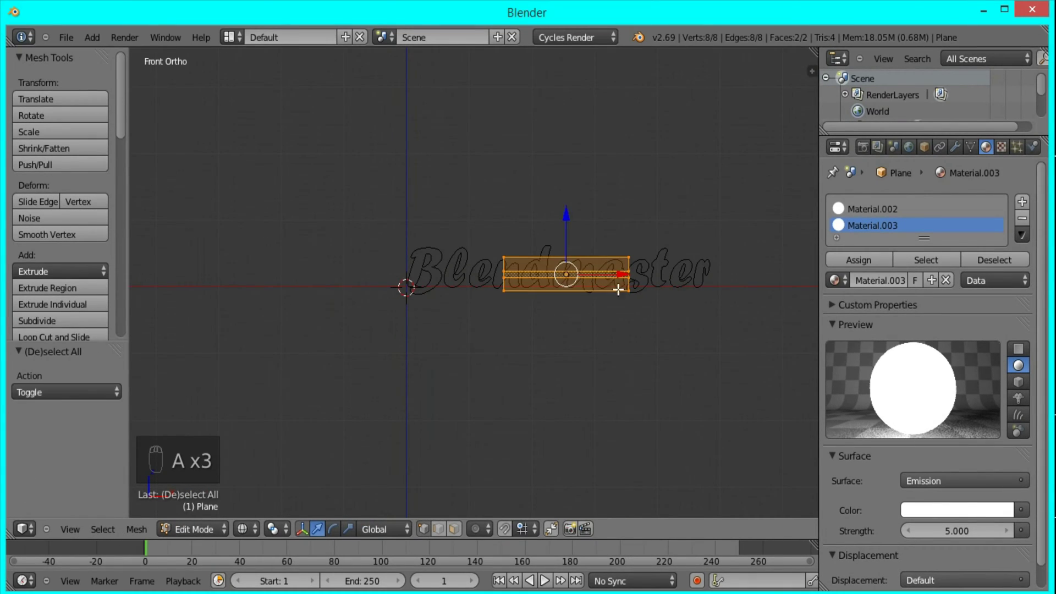
key("s")
key("x")
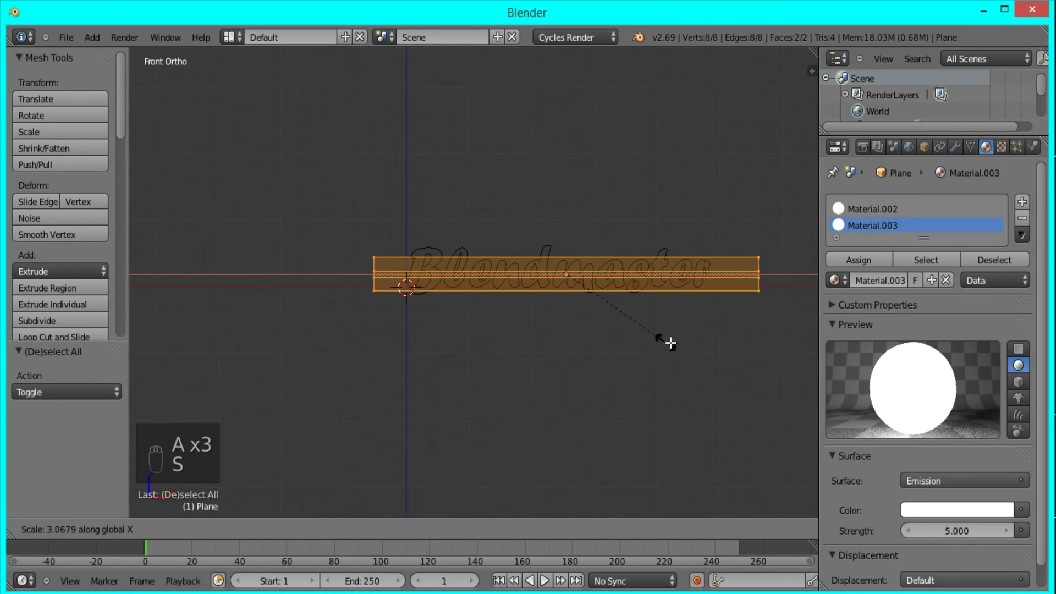
left_click(704, 349)
key("Tab")
Slide the plane left across the text and move it along Y to -0.752
right_click_drag(611, 271, 598, 271)
key("KP_3")
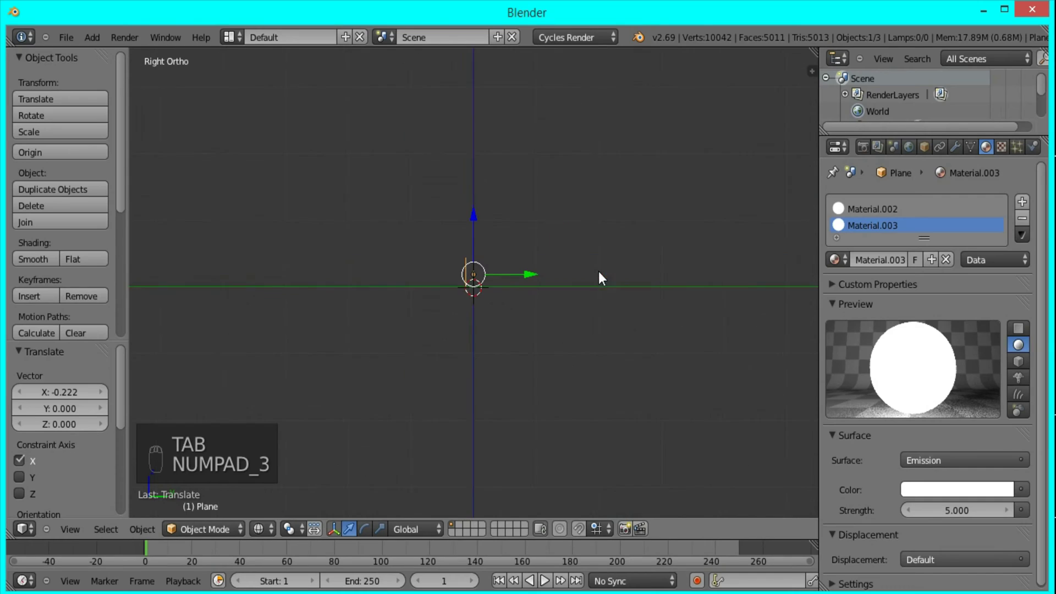
scroll(523, 292, "up", 6)
left_click_drag(526, 262, 390, 269)
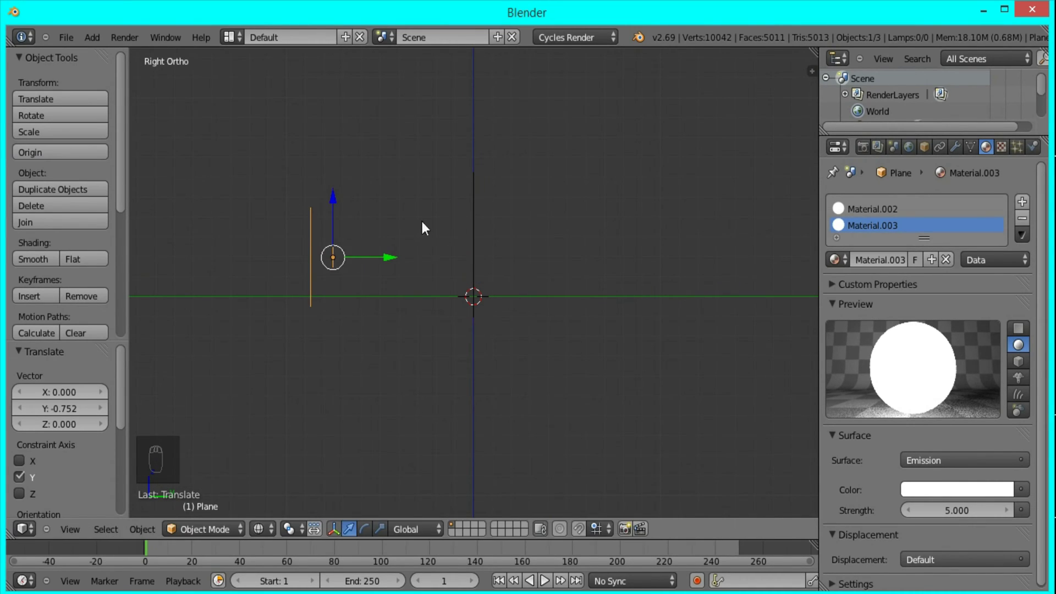
key("KP_1")
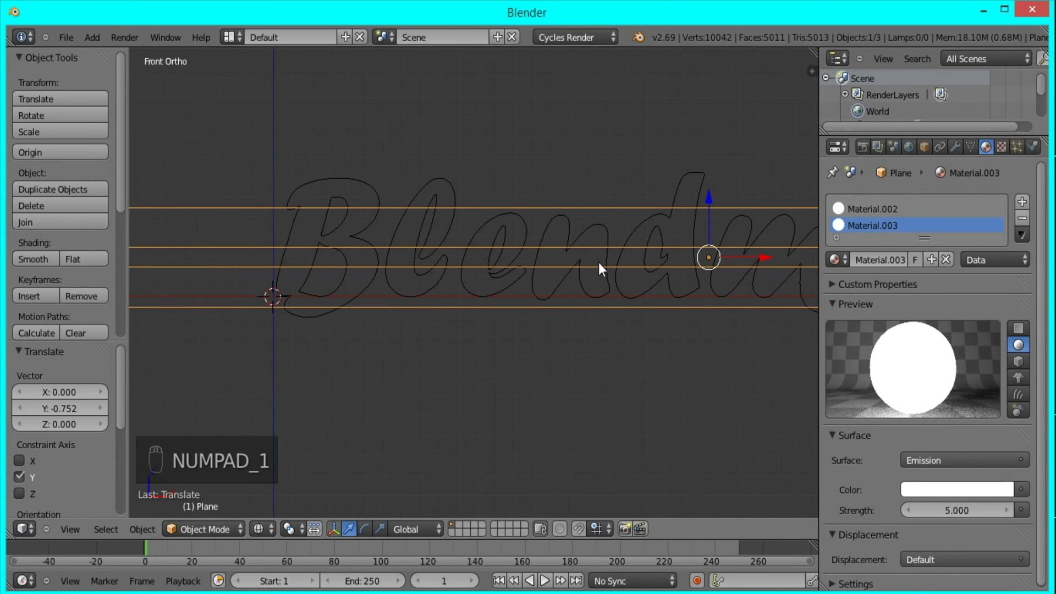
scroll(600, 265, "down", 2)
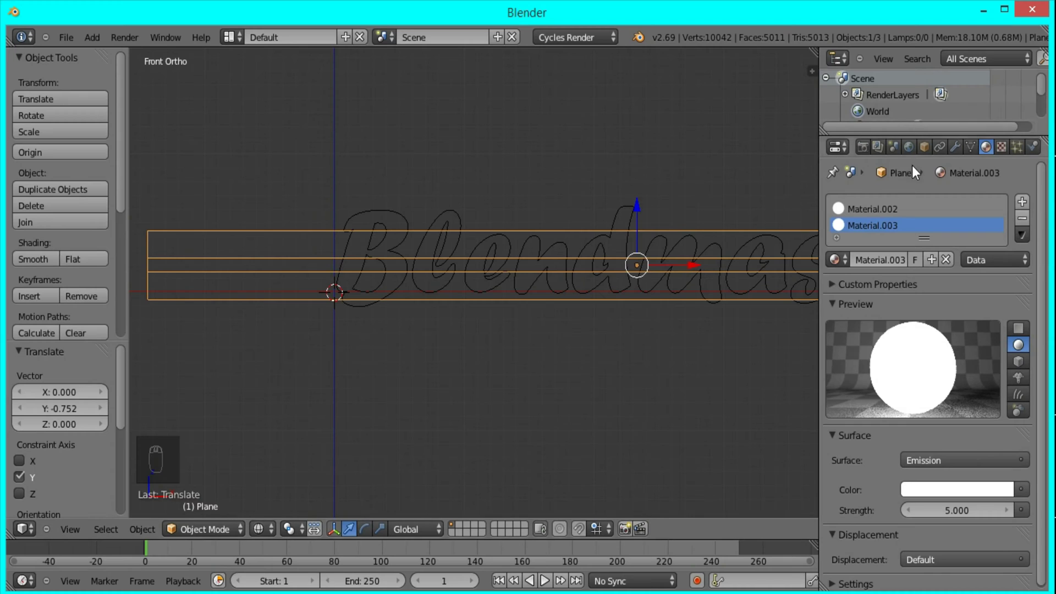
Uncheck Camera under the plane's Ray Visibility and preview the Cycles render
left_click(923, 147)
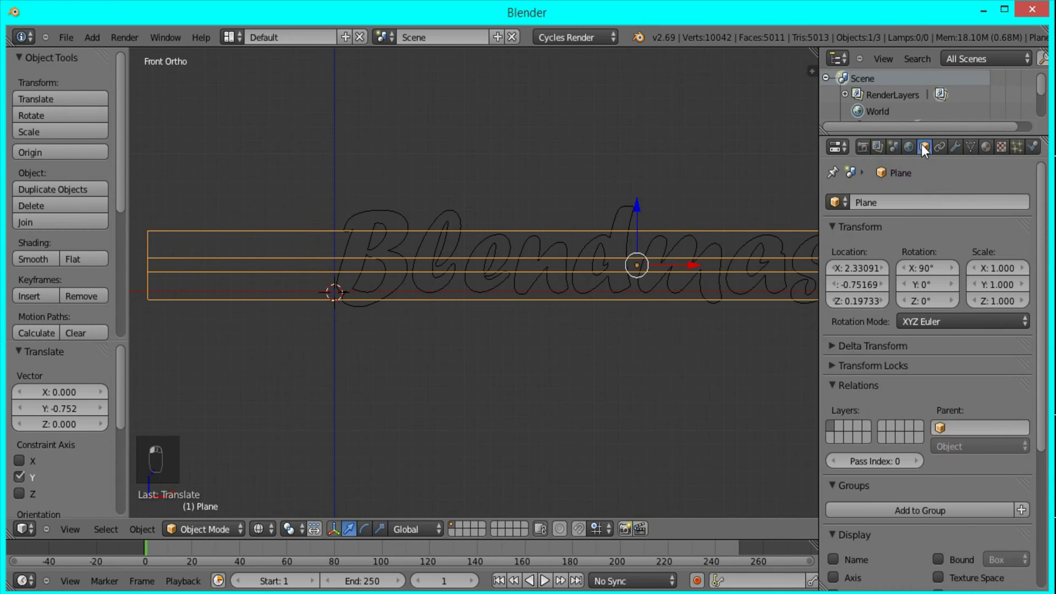
scroll(912, 281, "down", 8)
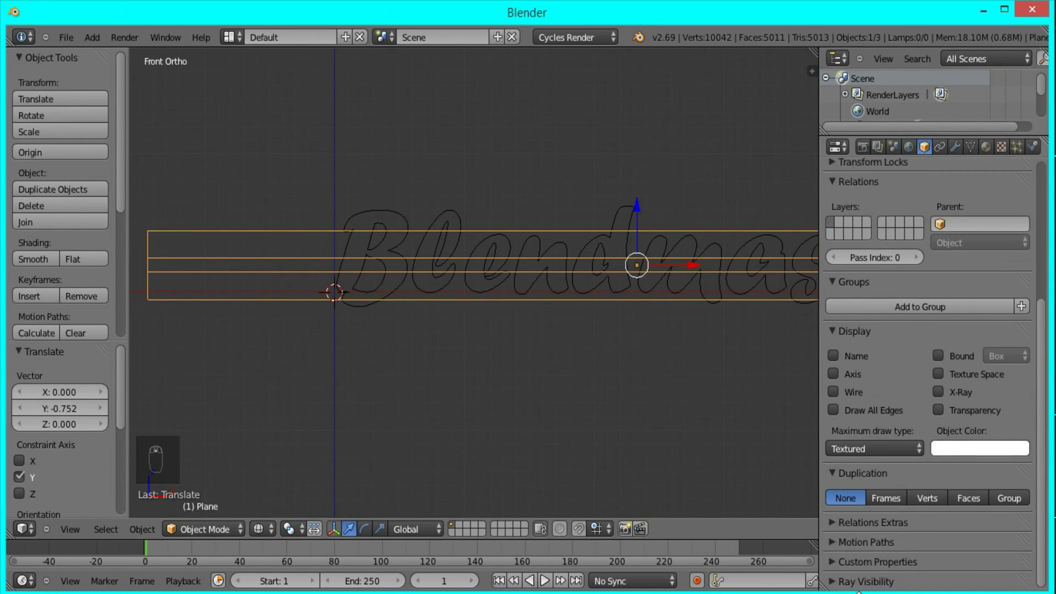
left_click(856, 581)
scroll(865, 542, "down", 3)
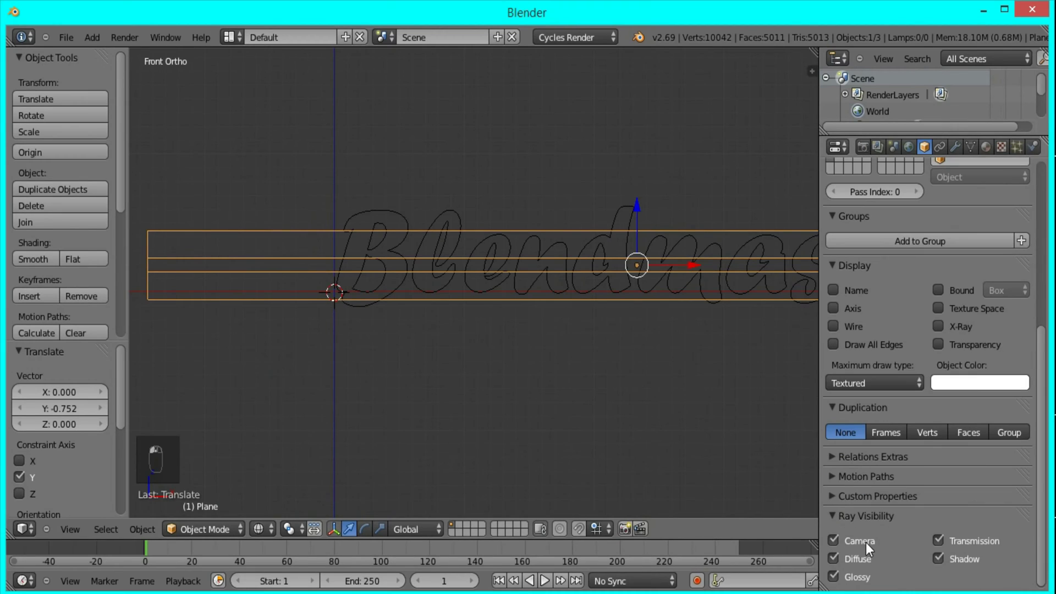
left_click(833, 539)
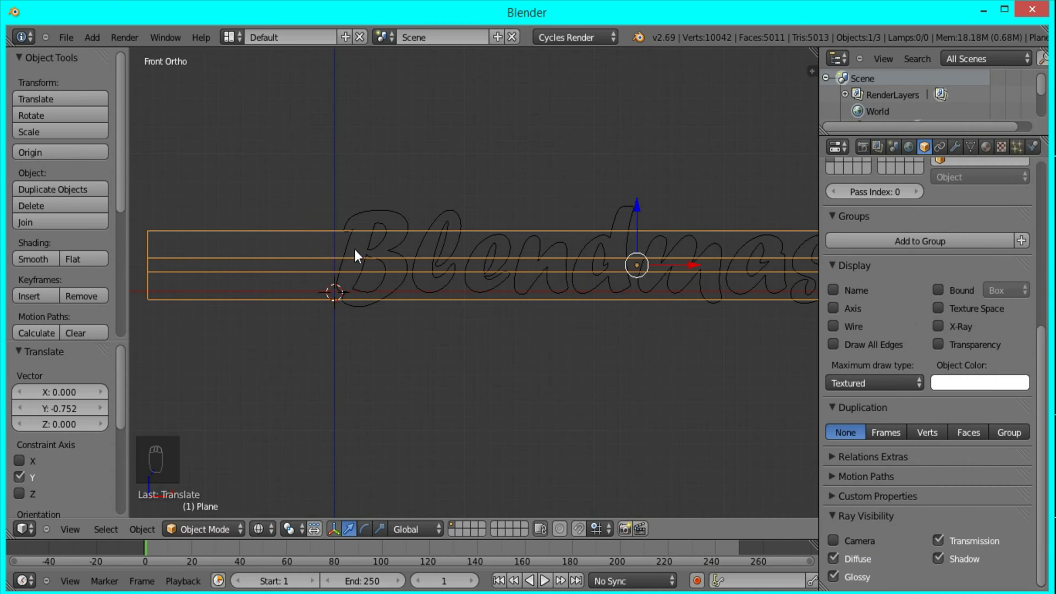
key("shift+z")
scroll(628, 305, "down", 3)
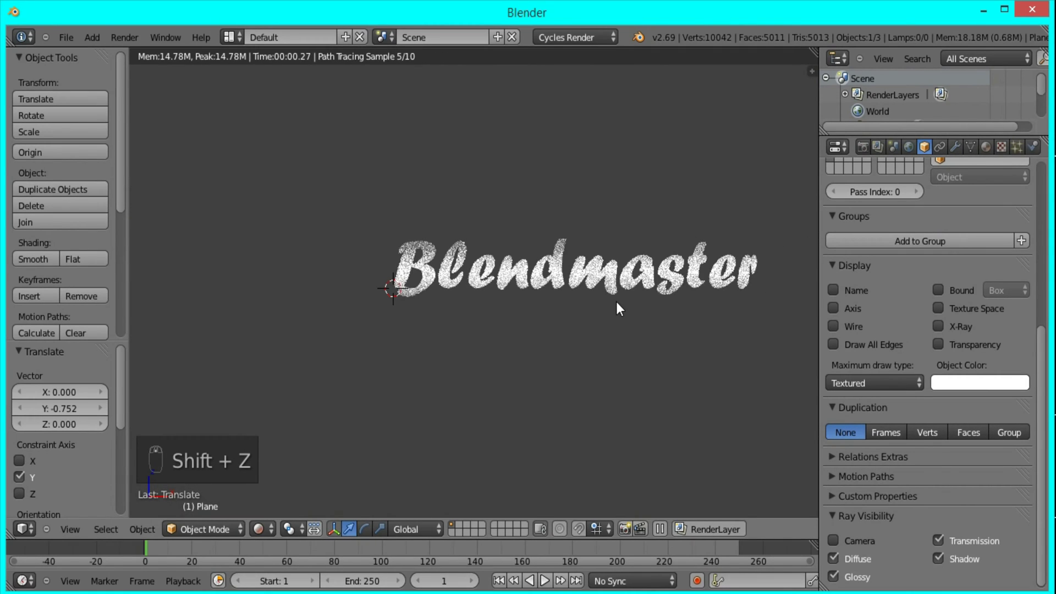
Nudge the plane along Y to -0.196 and preview the front render
key("z")
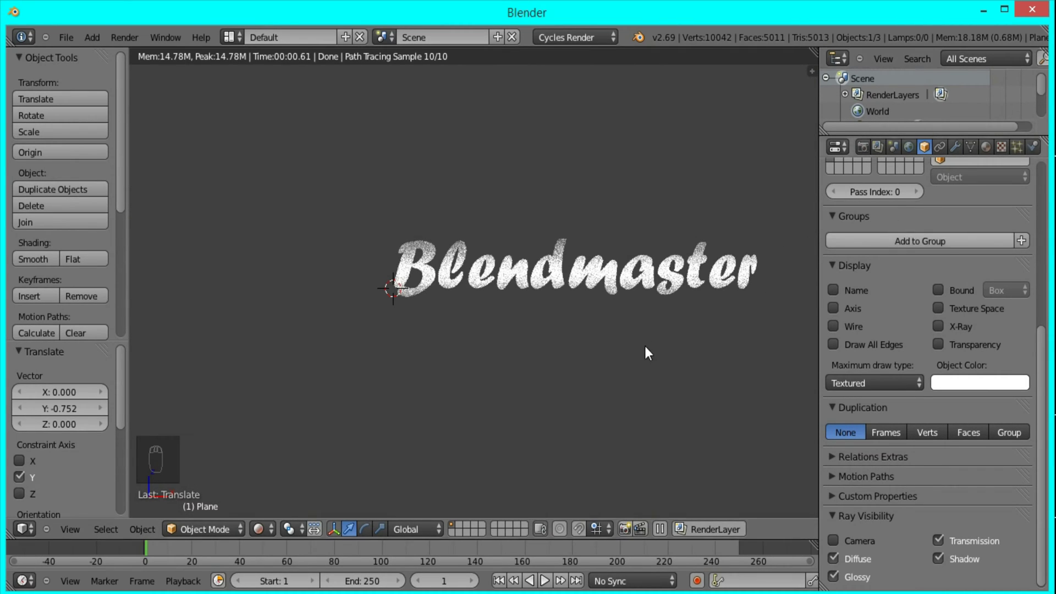
key("KP_3")
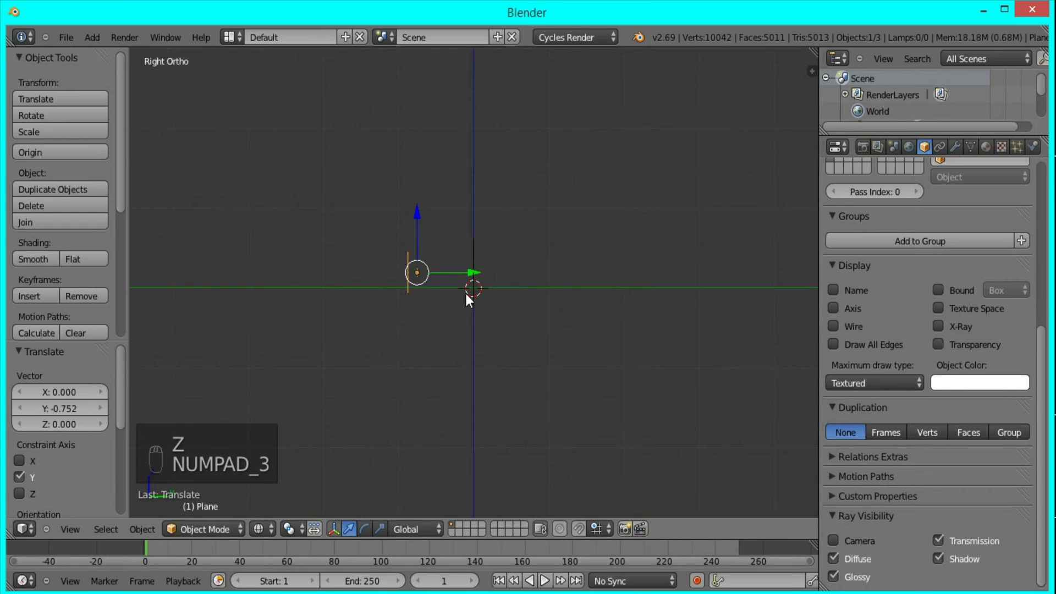
left_click_drag(437, 262, 408, 257)
key("KP_1")
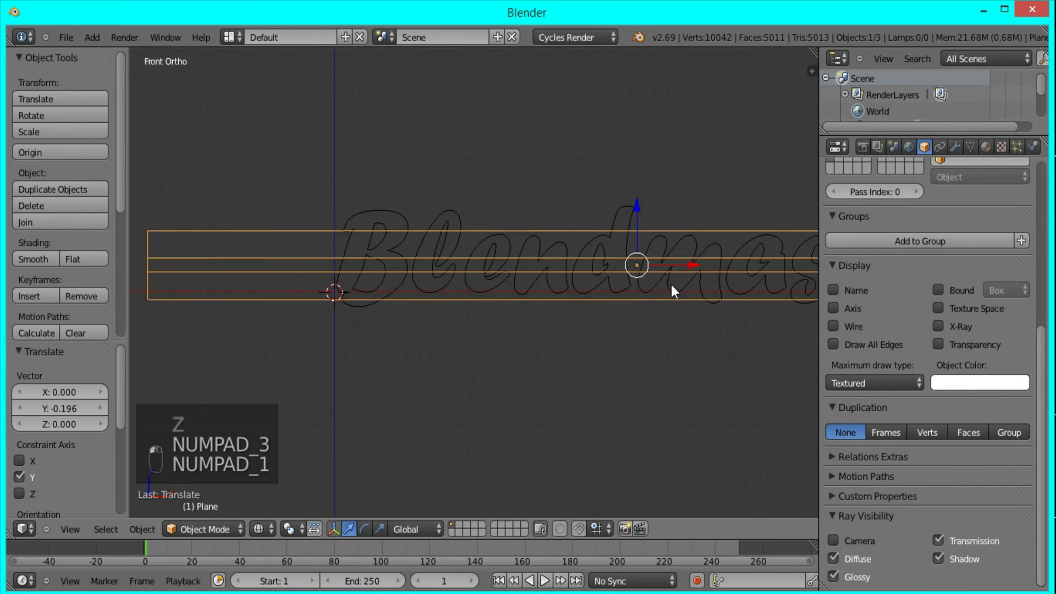
key("shift+z")
Enable world nodes and set the world background colour to black
scroll(639, 301, "down", 3)
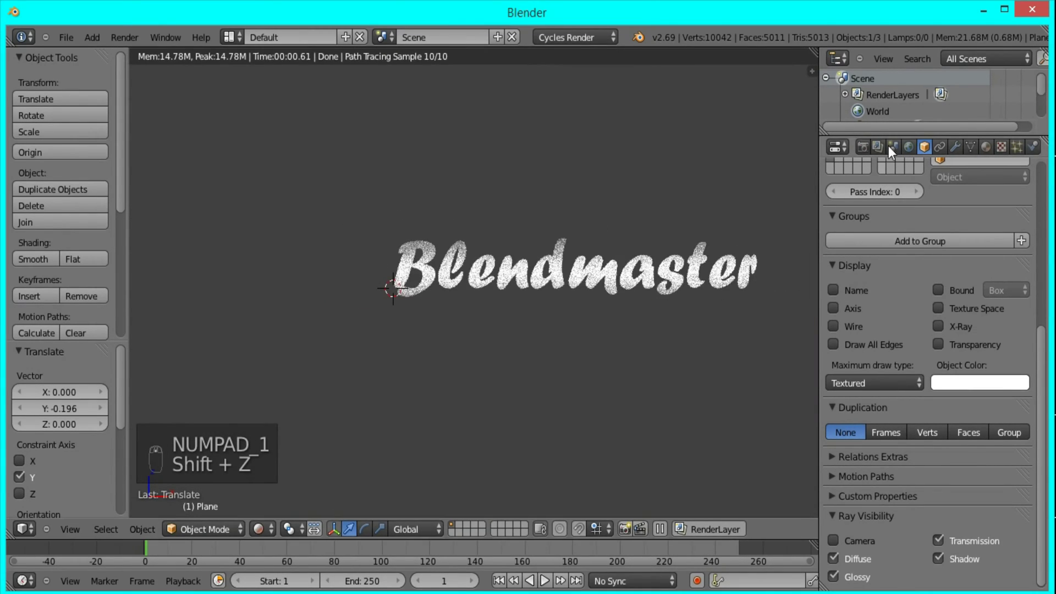
left_click(909, 147)
left_click(971, 292)
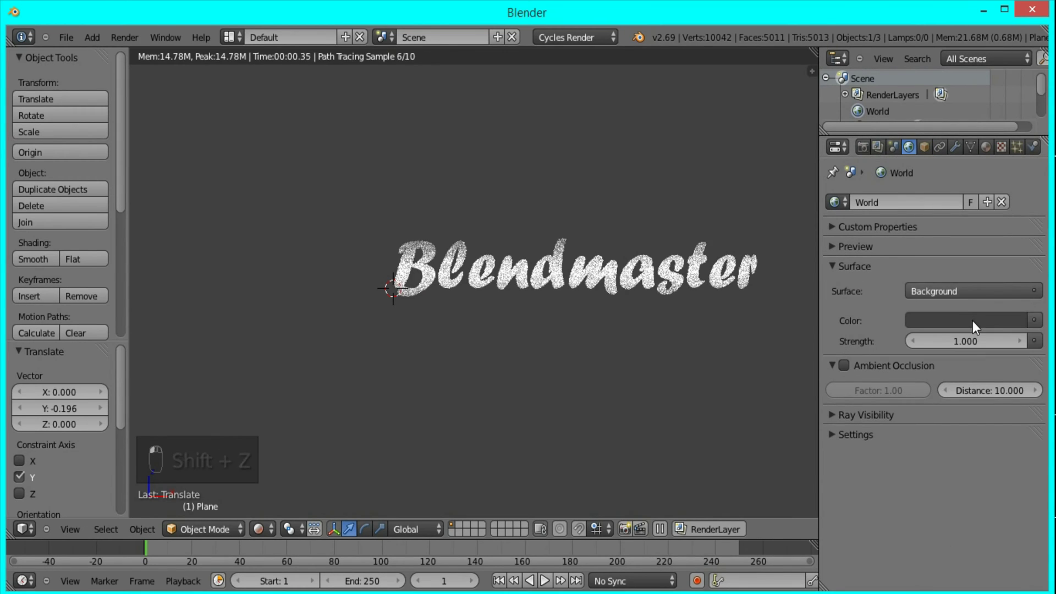
left_click(973, 321)
left_click_drag(1013, 185, 1017, 319)
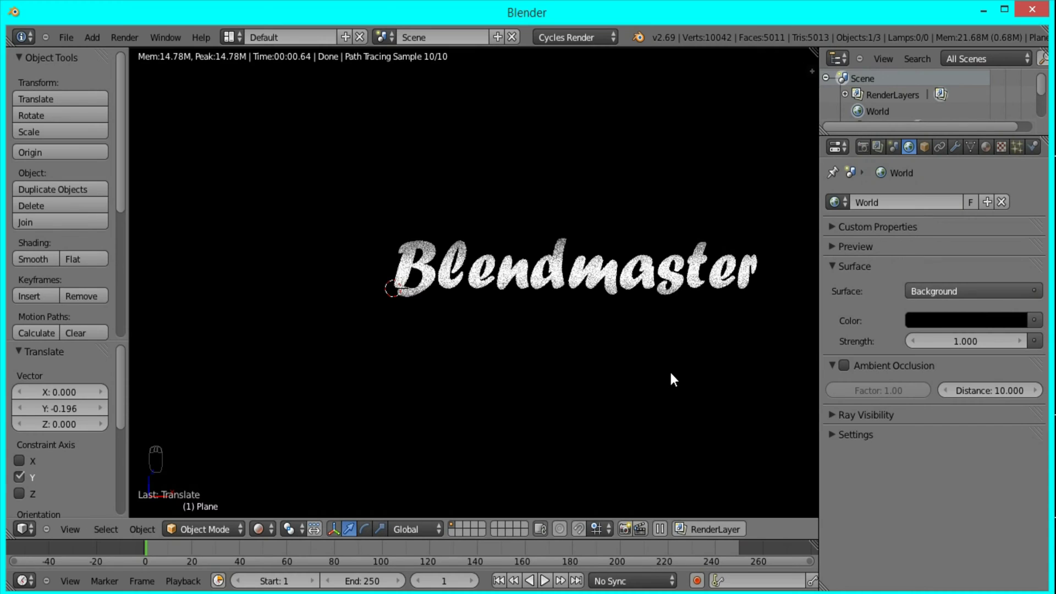
Scale the whole plane mesh to 0.75 along Z in Edit Mode
key("z")
key("Tab")
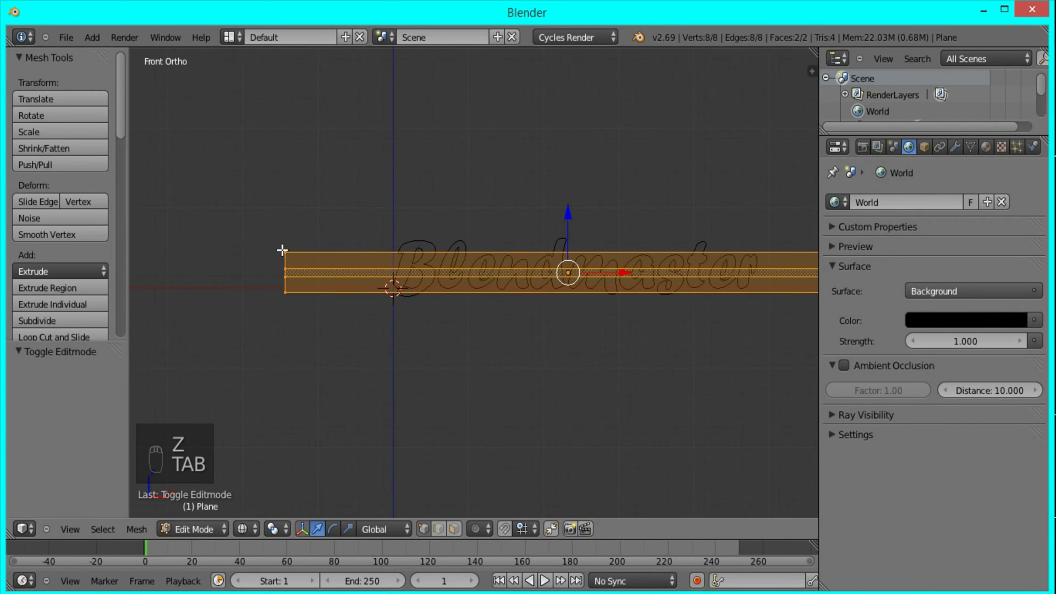
right_click(285, 252)
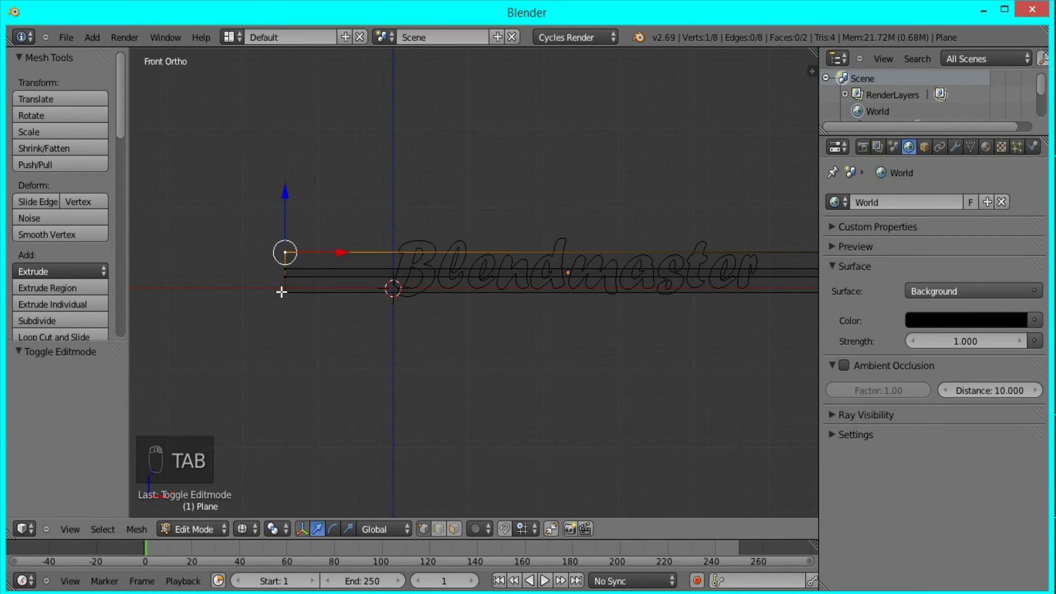
key("ctrl+l")
key("s")
key("z")
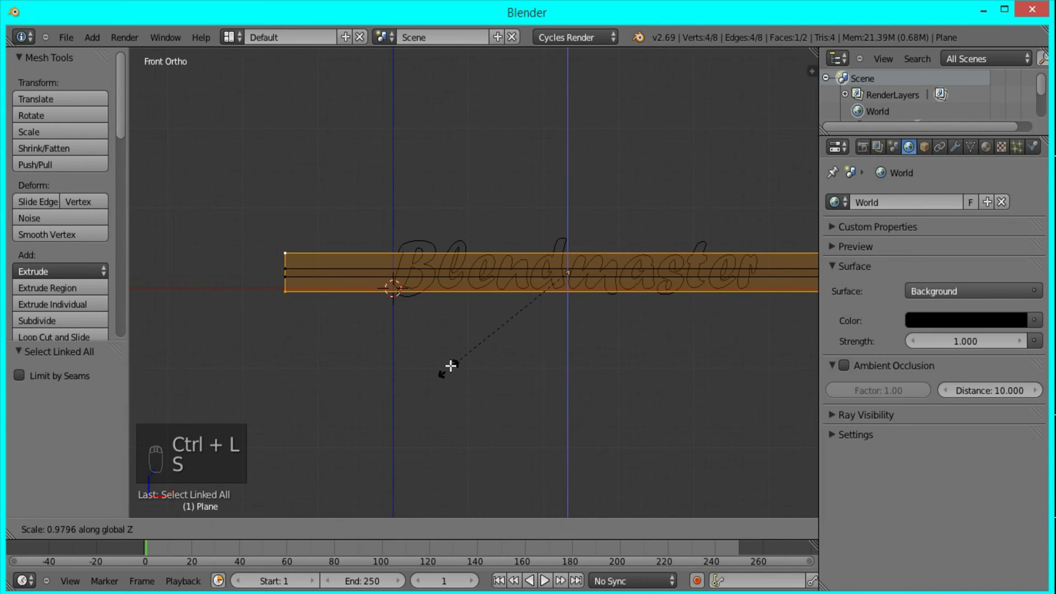
type("0.")
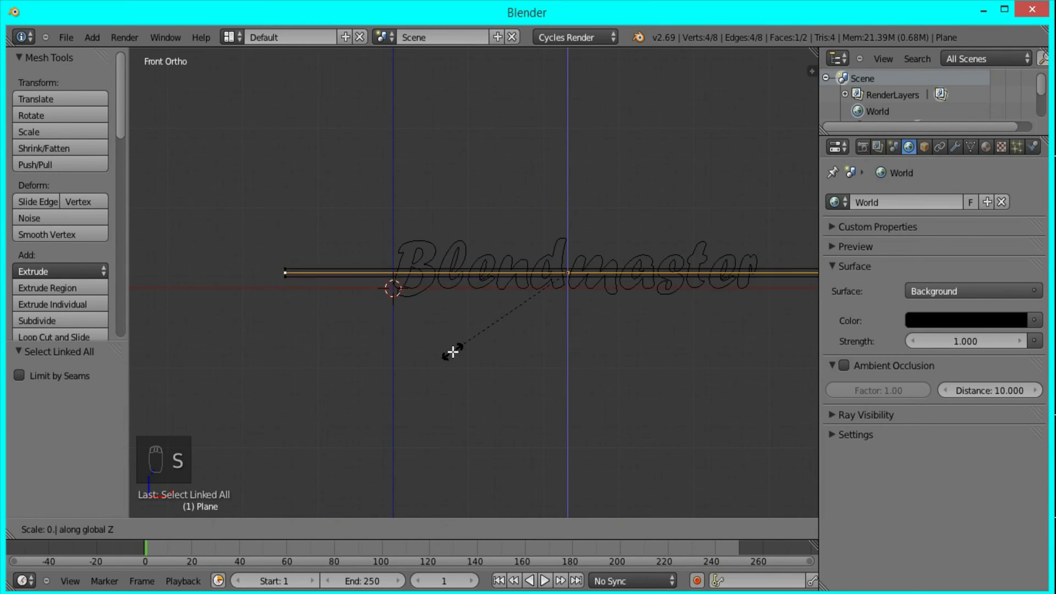
type("75")
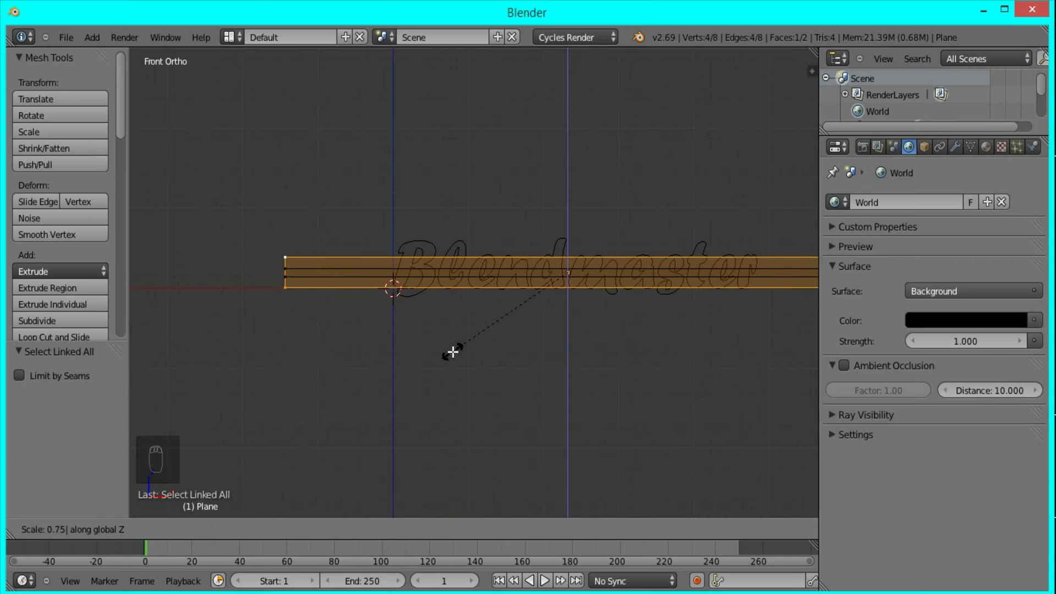
key("Return")
key("Tab")
Move the plane along Y by 0.452 in side view and preview the Cycles render
key("shift+z")
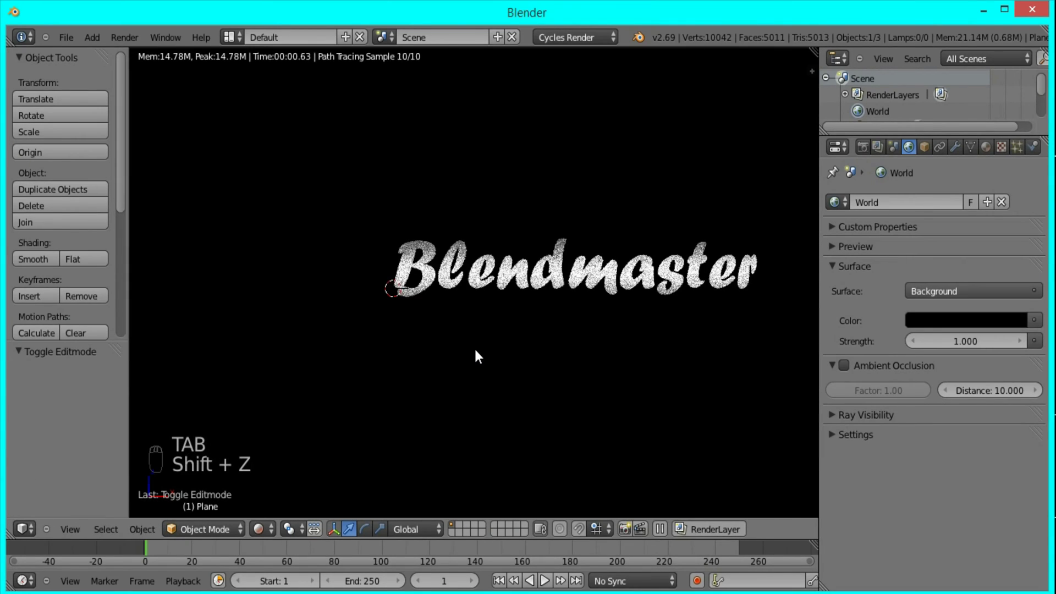
key("z")
key("KP_3")
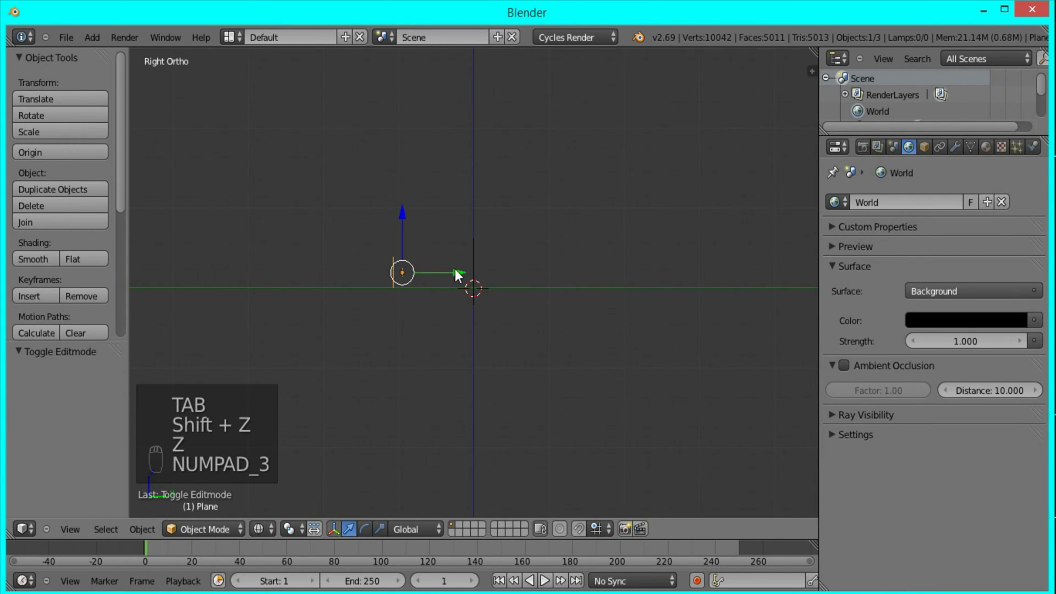
left_click_drag(455, 269, 488, 276)
key("KP_1")
key("shift+z")
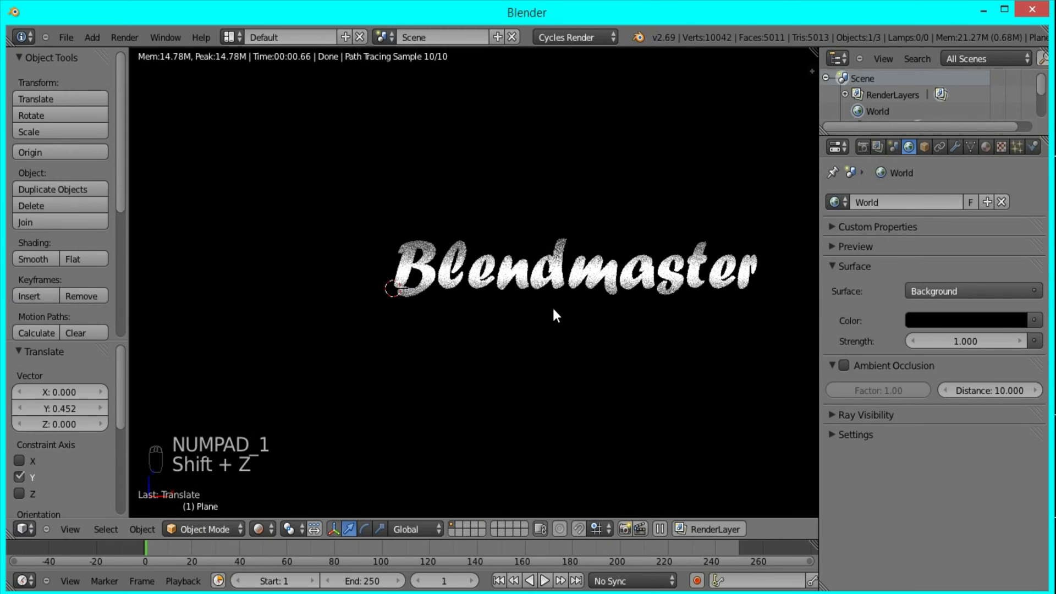
Move the plane back along Y to 0.236 and preview the render from the front
key("KP_3")
key("z")
left_click_drag(489, 275, 503, 278)
key("KP_1")
key("shift+z")
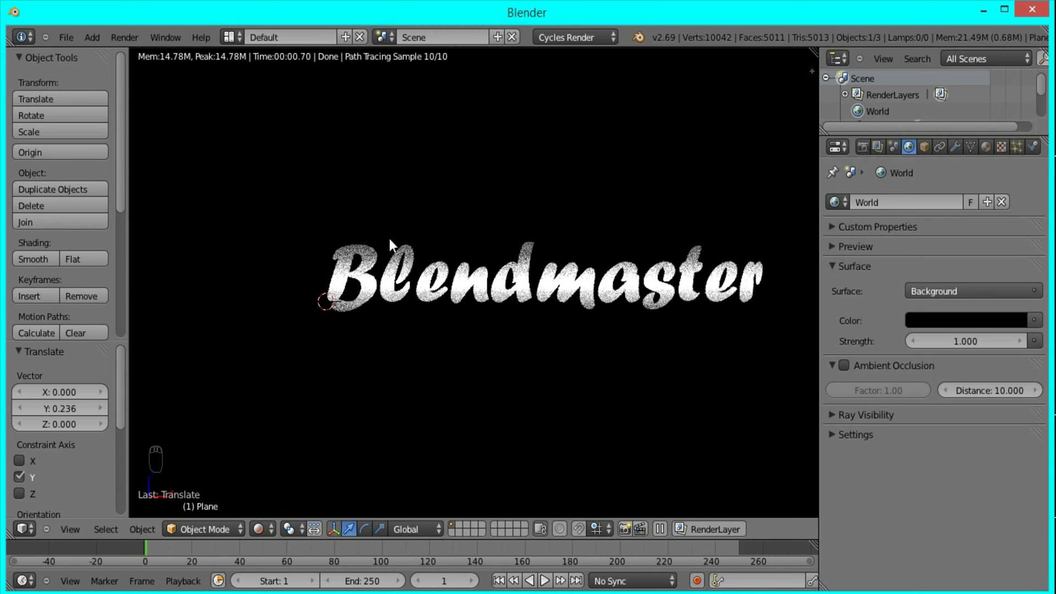
Align the camera to the front view, clear its location, and move it closer to the text
key("z")
left_click(67, 36)
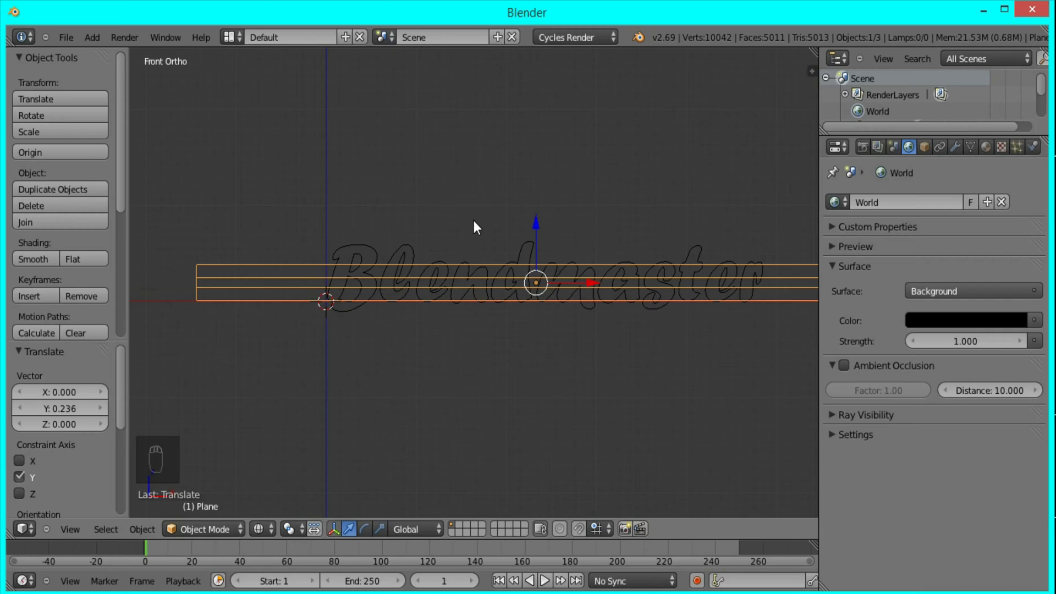
key("ctrl+alt+KP_0")
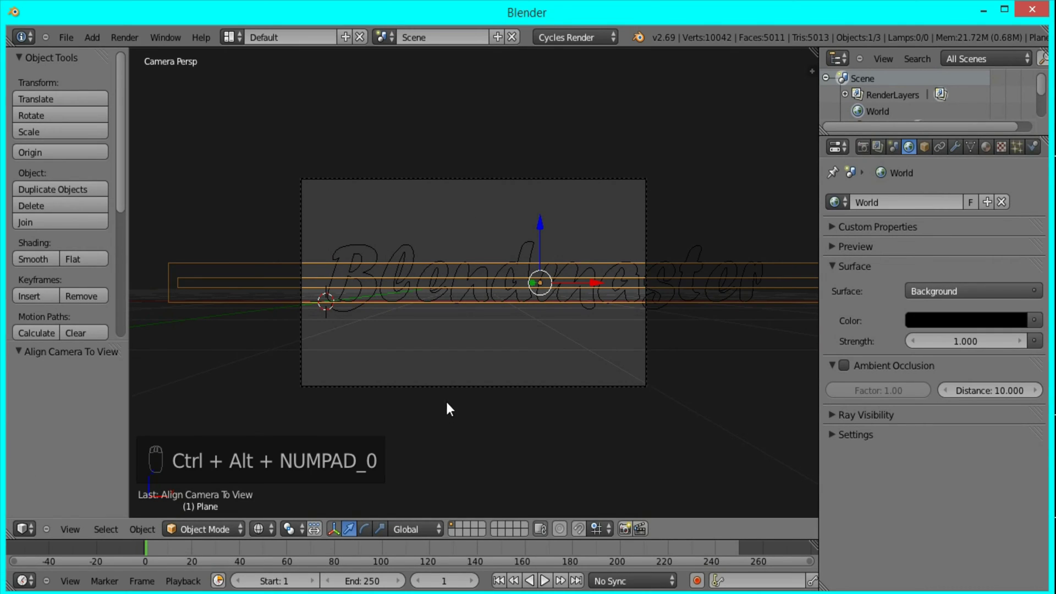
right_click(454, 384)
key("alt+g")
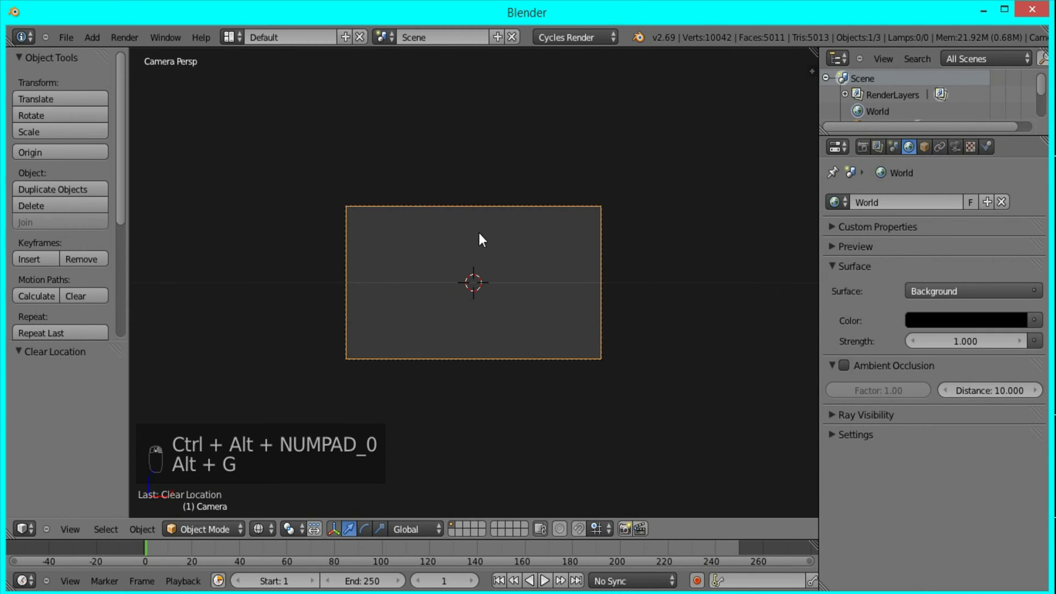
key("g")
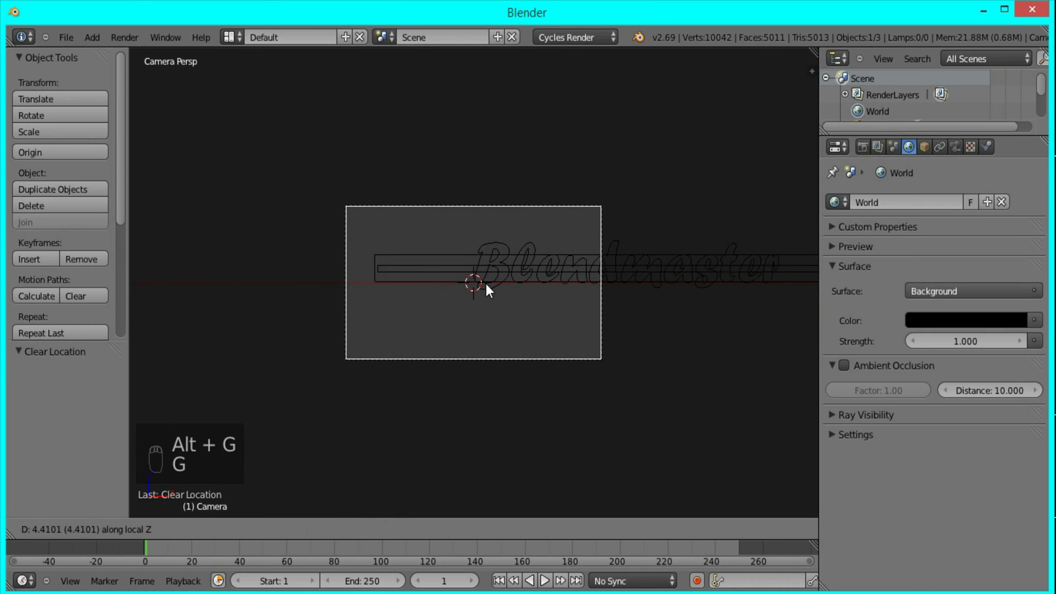
left_click(486, 284)
Shift the camera sideways along X and raise it slightly along Z
key("g")
key("x")
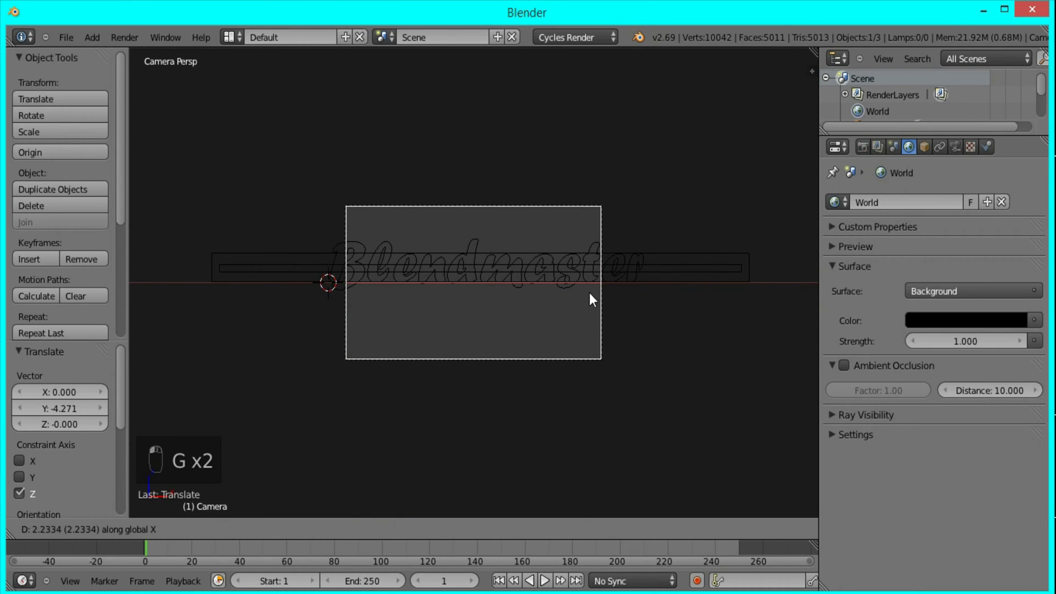
left_click(593, 290)
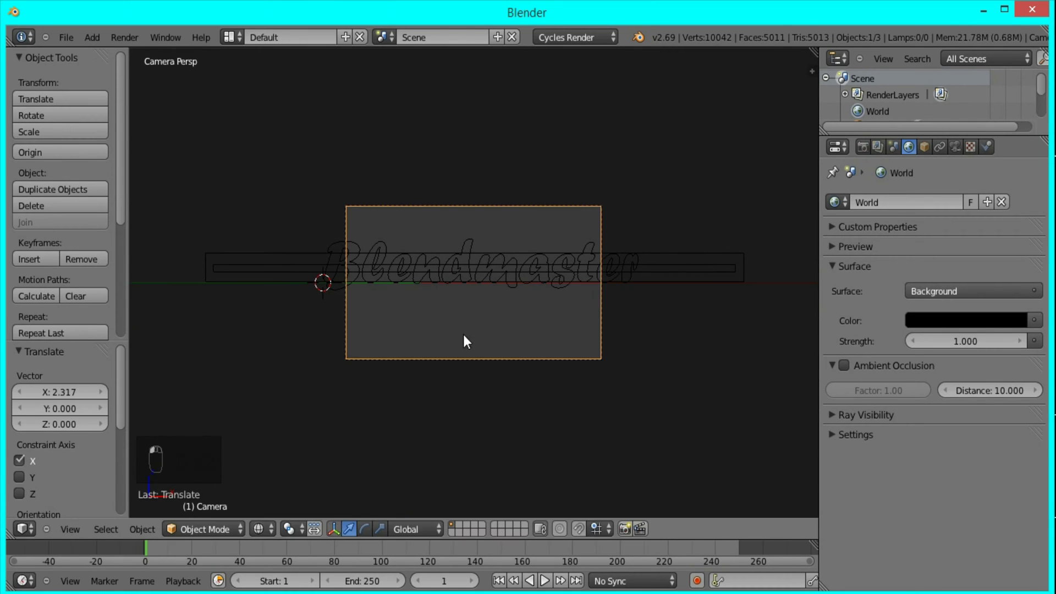
key("g")
key("z")
left_click(505, 300)
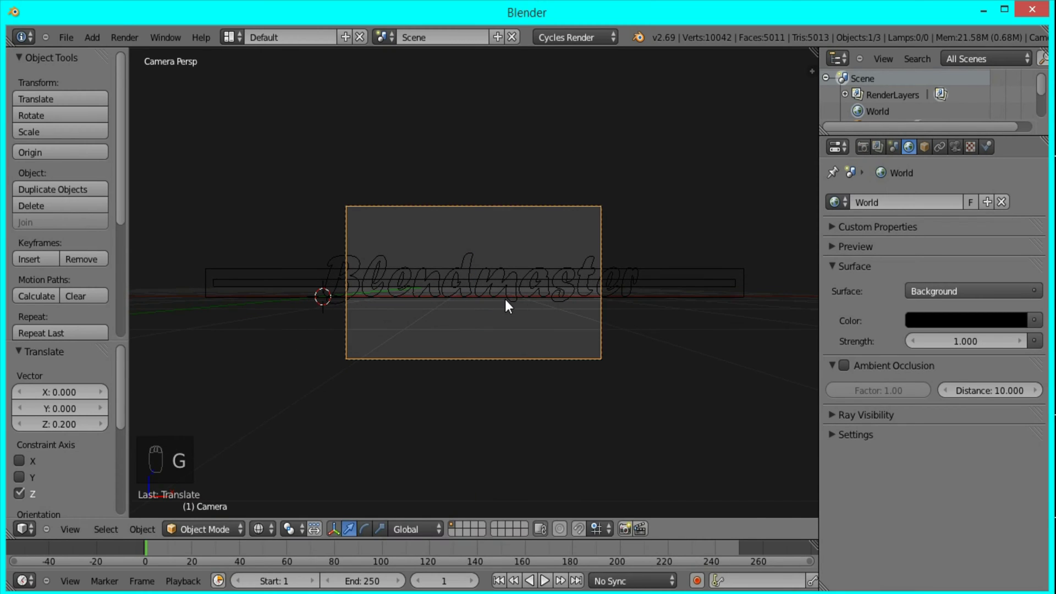
Set the camera's distance, fit the camera frame, and nudge it slightly along X
key("g")
key("z")
key("z")
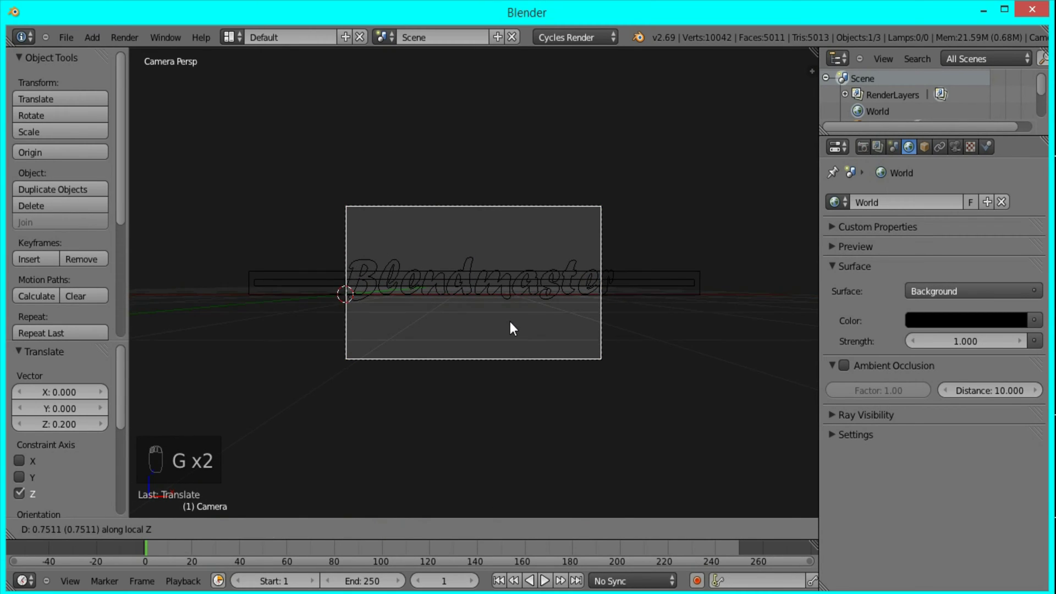
left_click(517, 334)
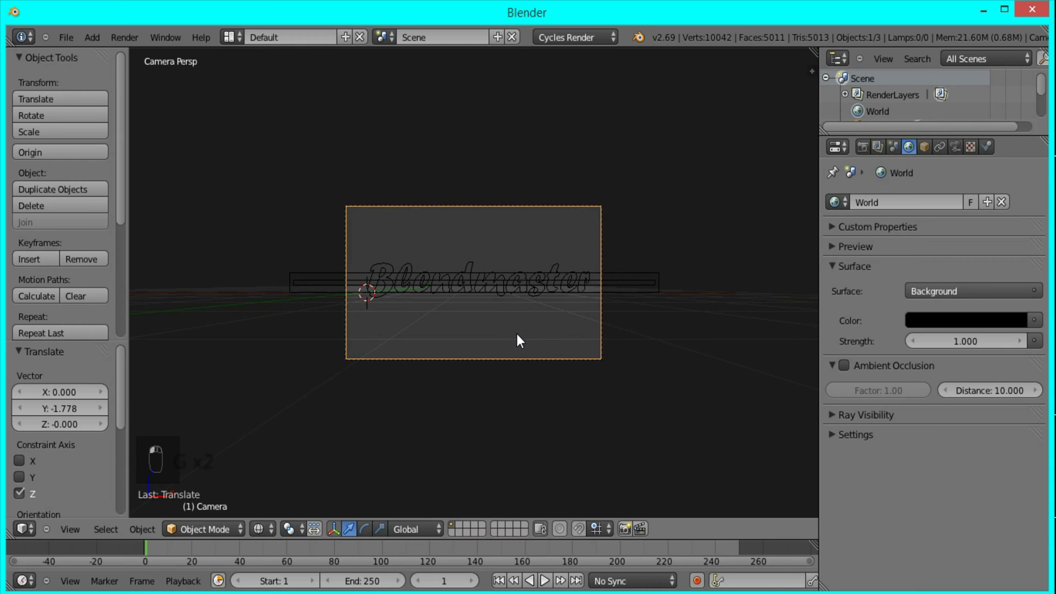
key("Home")
key("g")
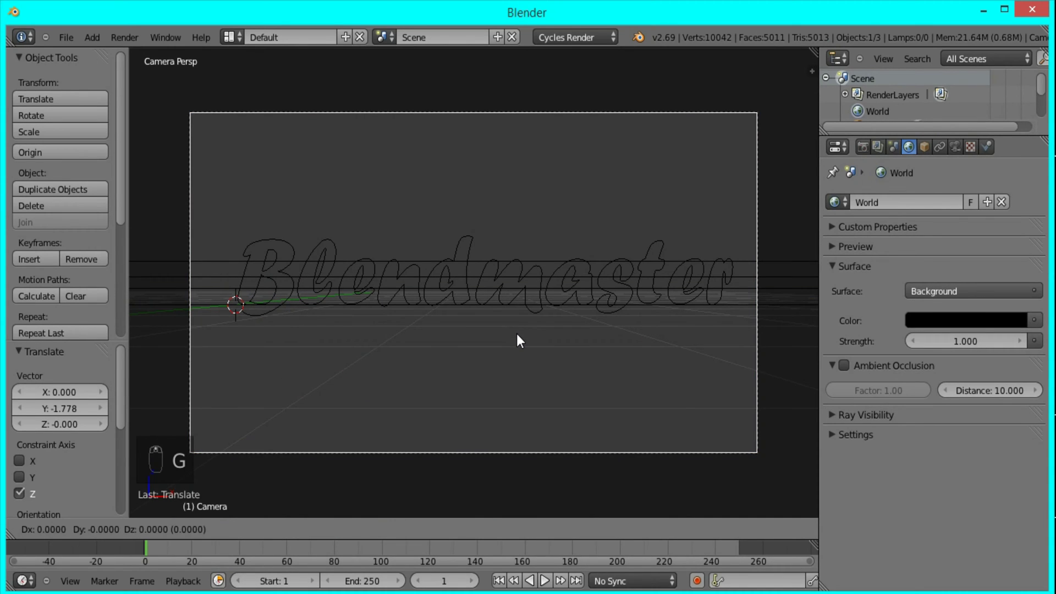
key("x")
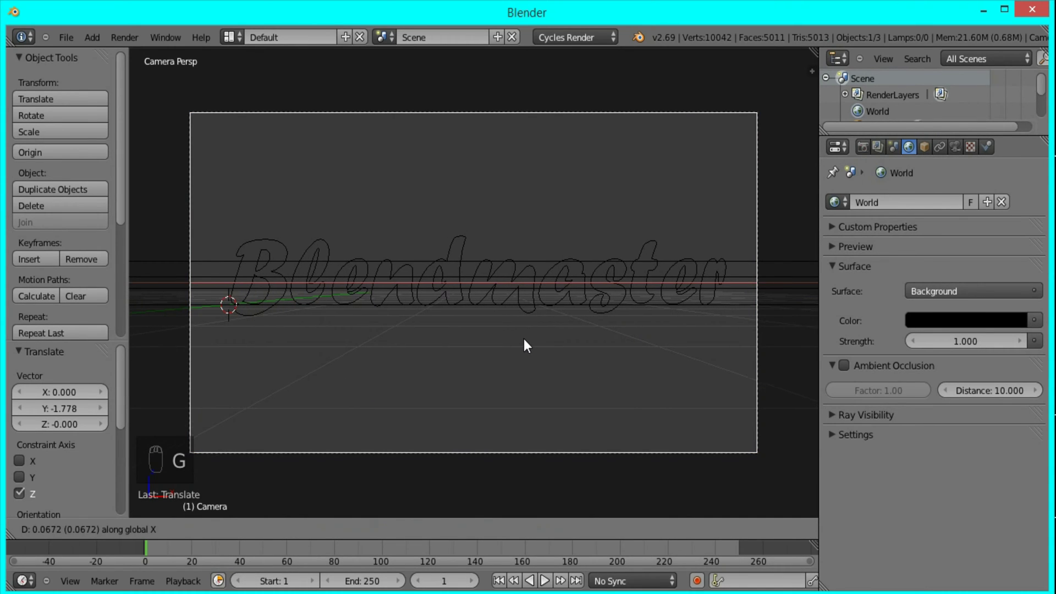
left_click(524, 339)
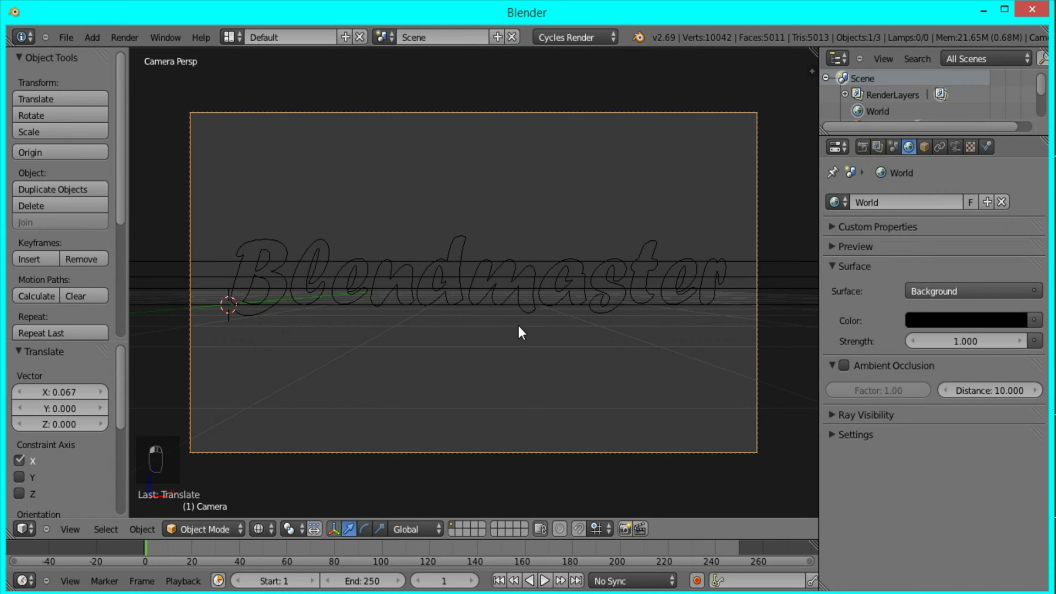
Add a new plane and assign it the existing Material.002
key("z")
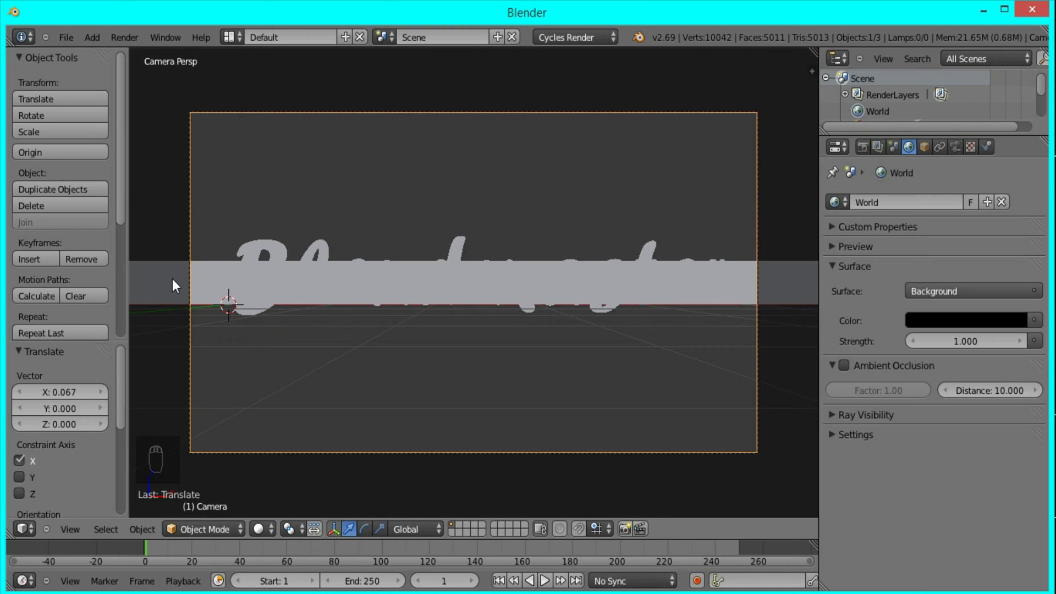
key("z")
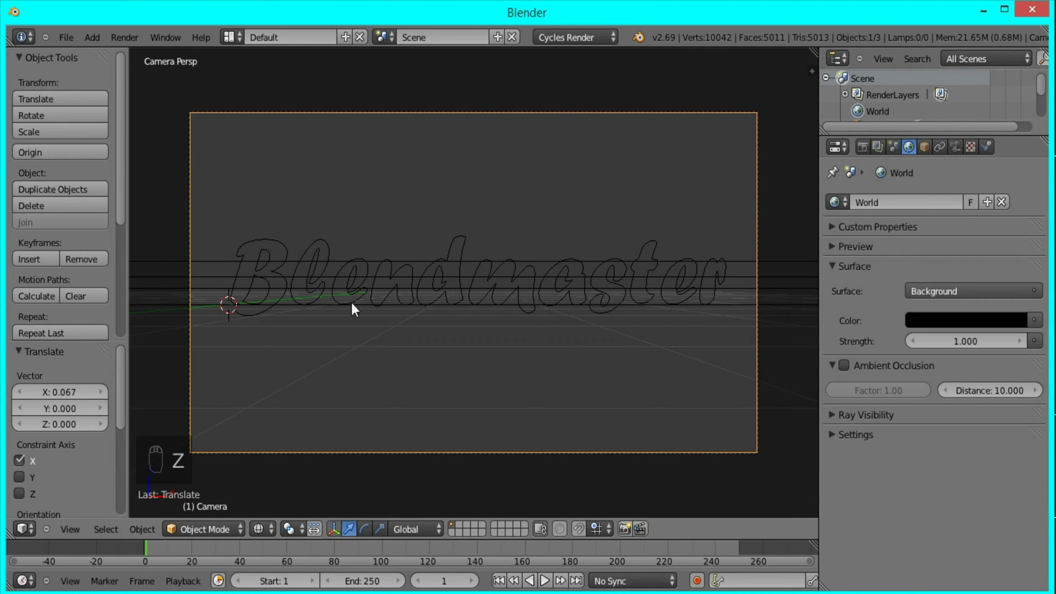
key("shift+a")
mouse_move(352, 286)
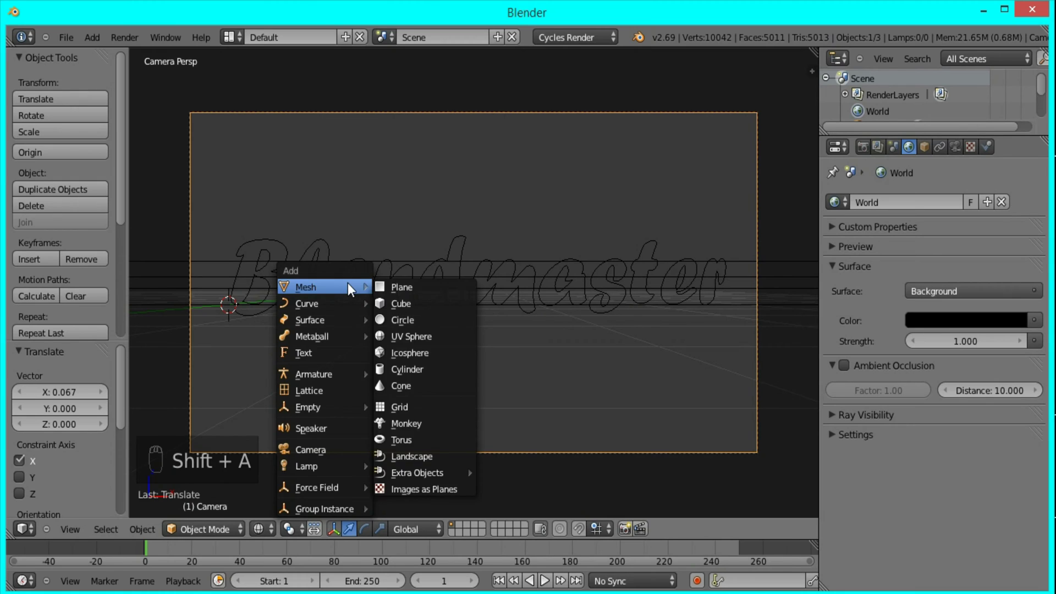
left_click(431, 287)
left_click(984, 147)
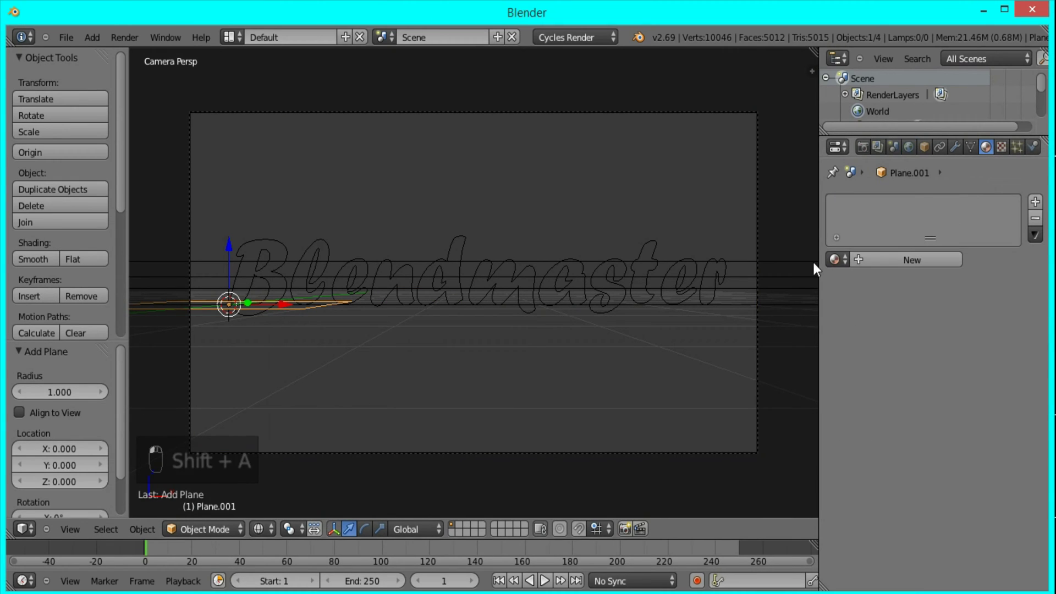
left_click(836, 259)
left_click(868, 319)
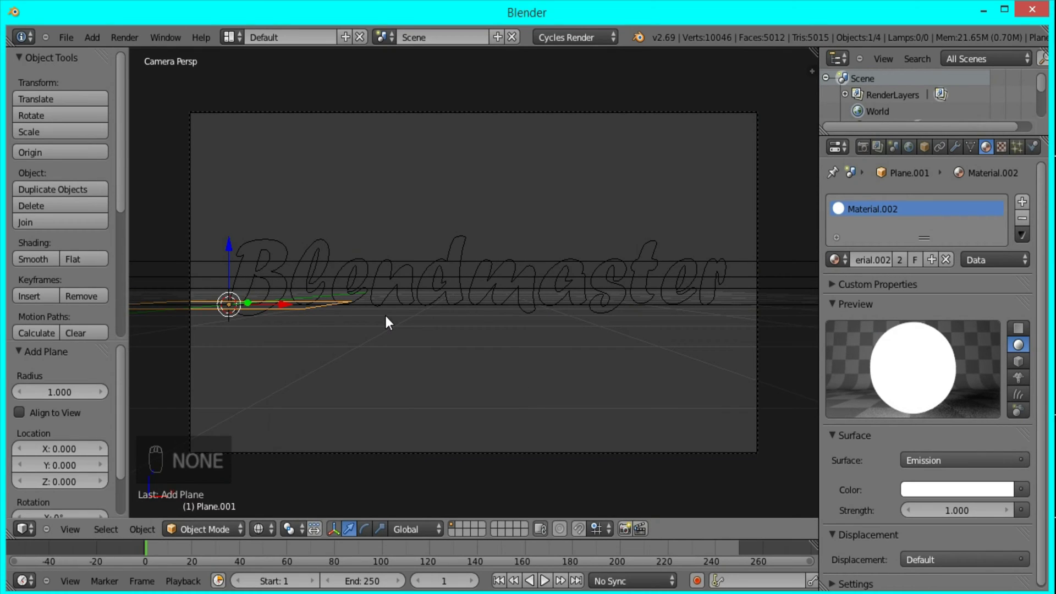
Rotate the plane 90° about X and position it below the text
type("rx90")
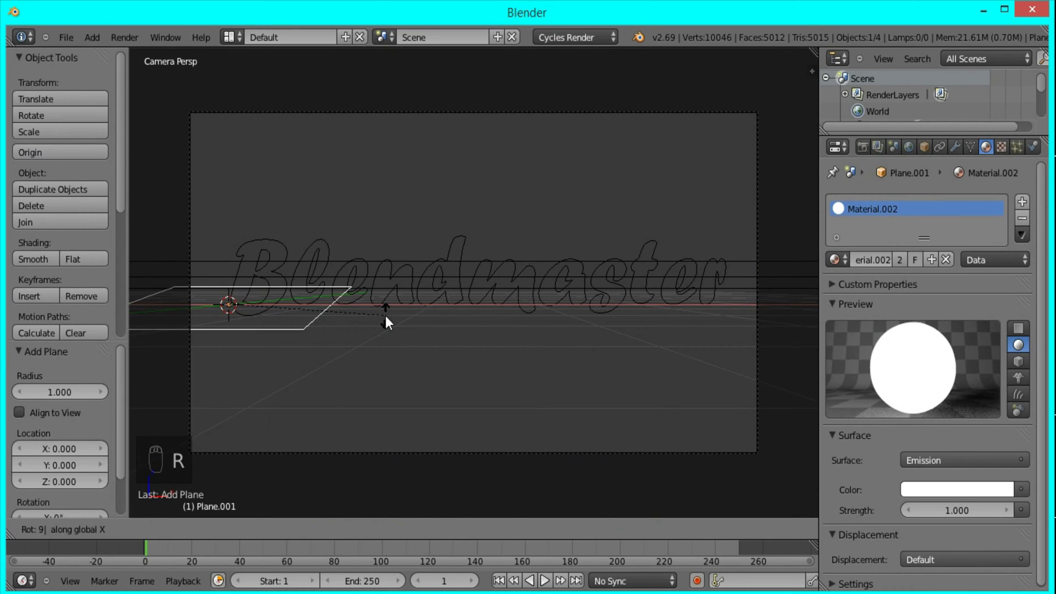
key("Return")
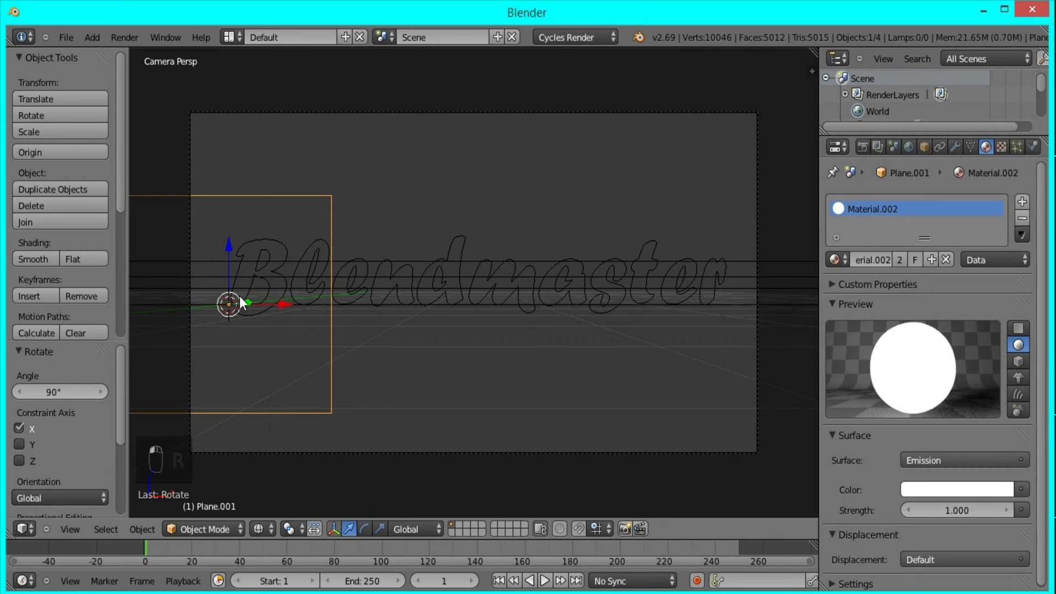
key("g")
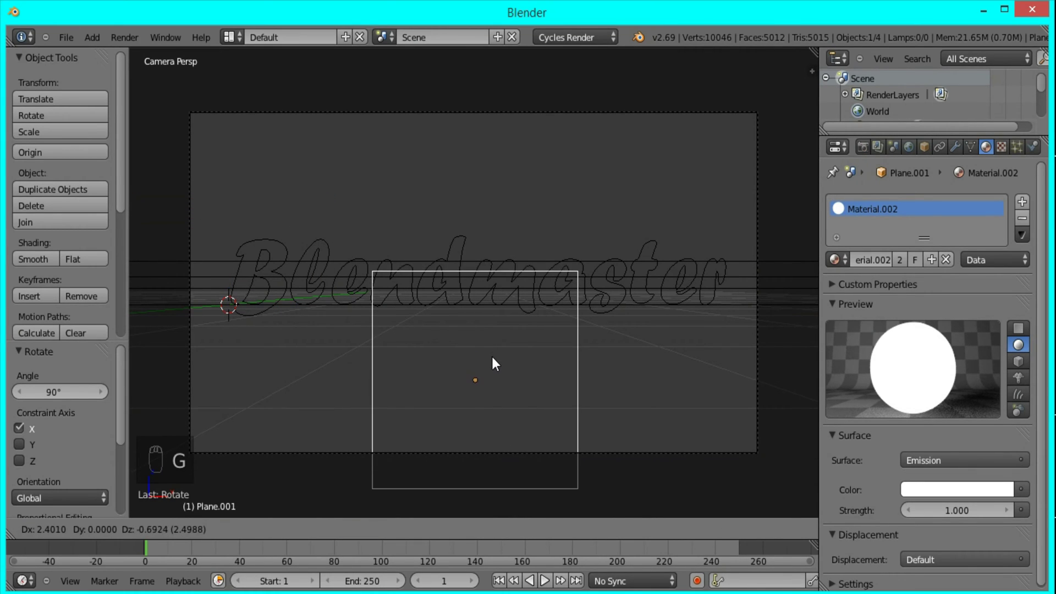
left_click(491, 365)
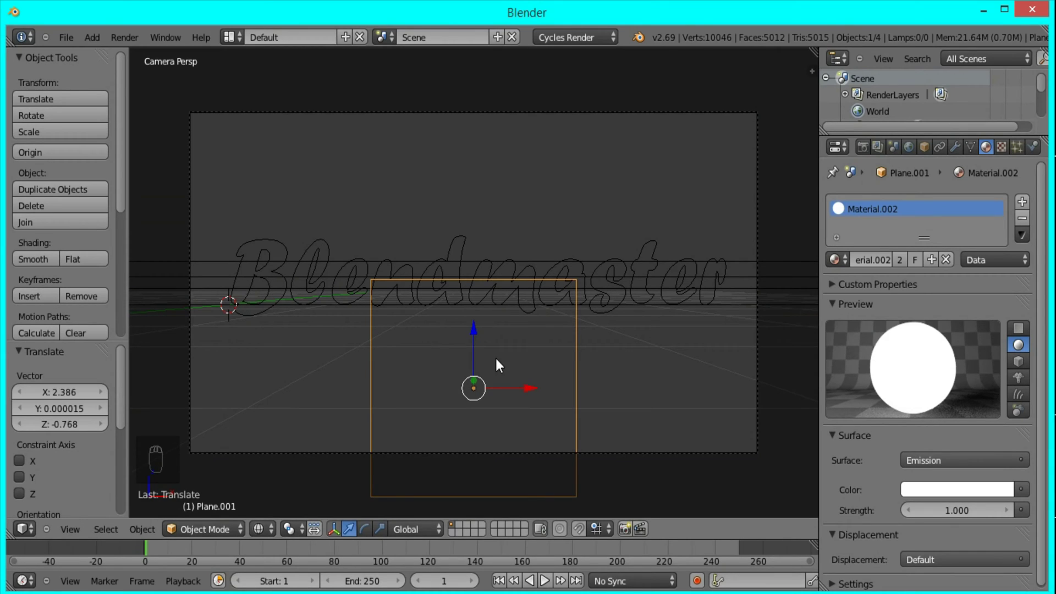
key("g")
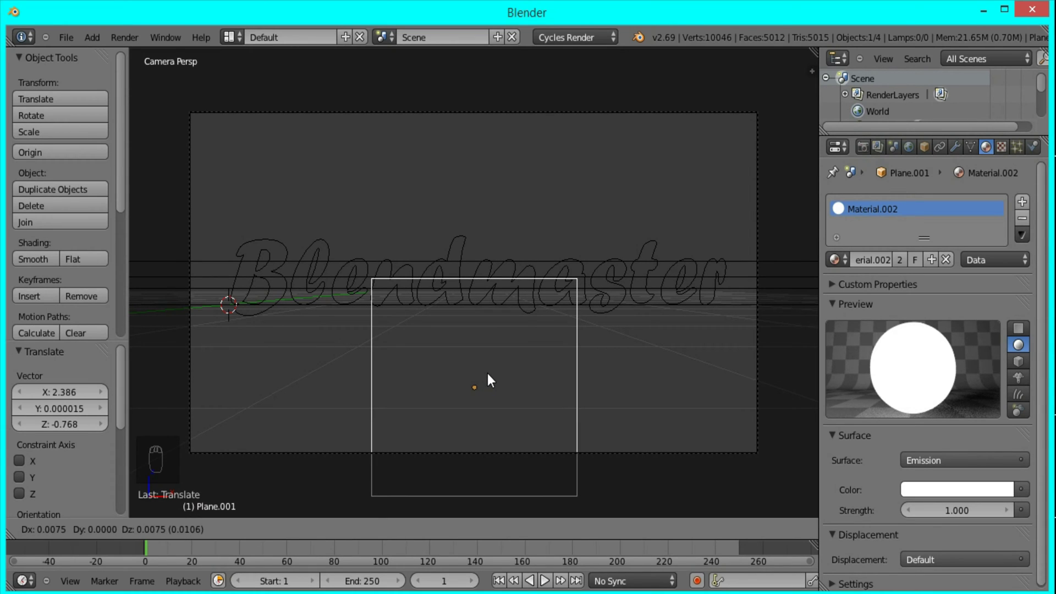
left_click(487, 373)
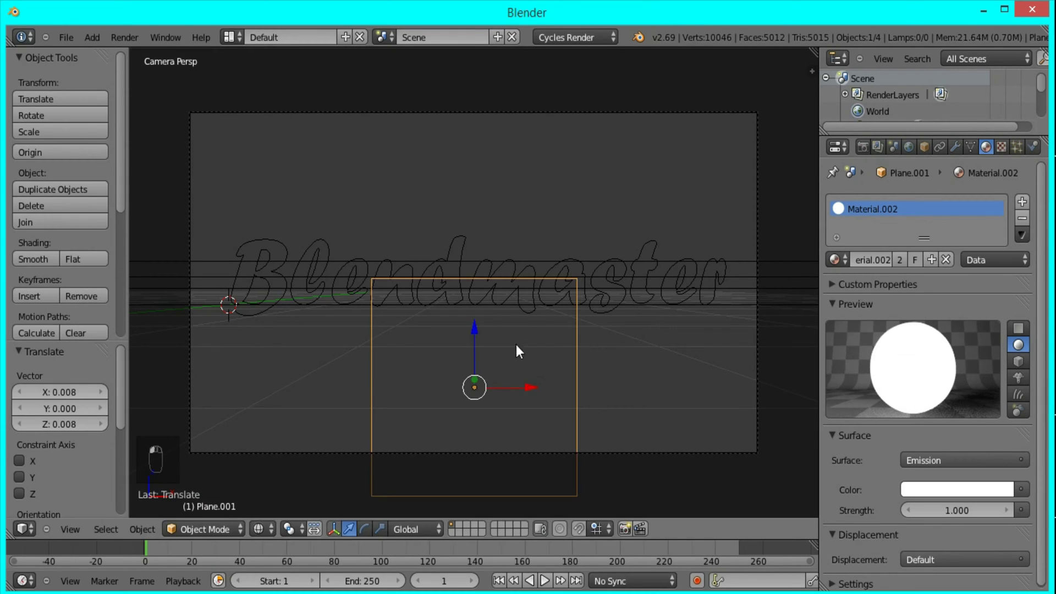
Widen the plane's mesh about 2.9 times along X in Edit Mode
key("Tab")
scroll(553, 344, "down", 3)
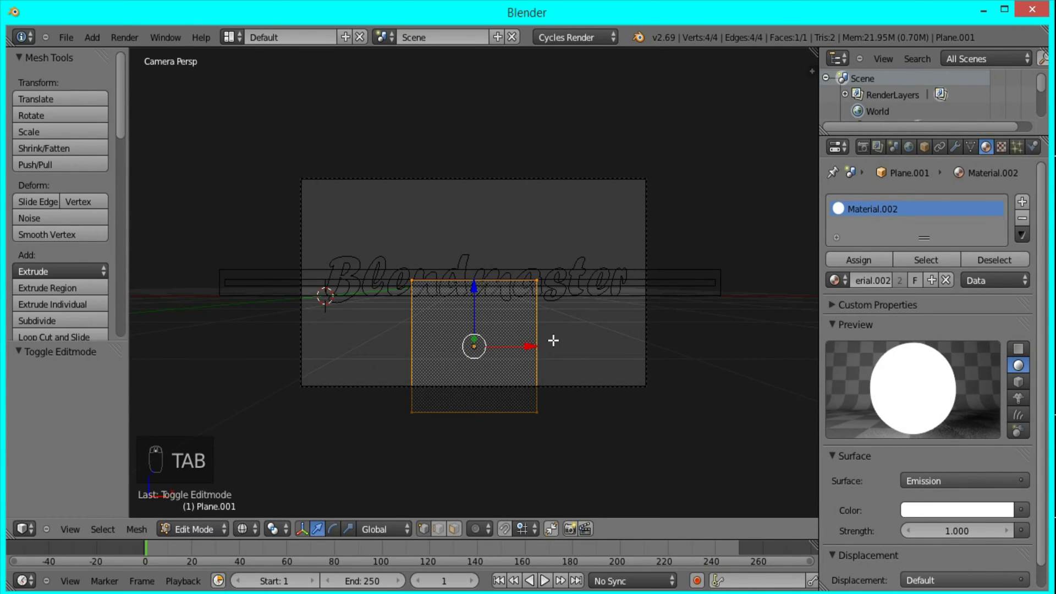
key("s")
key("x")
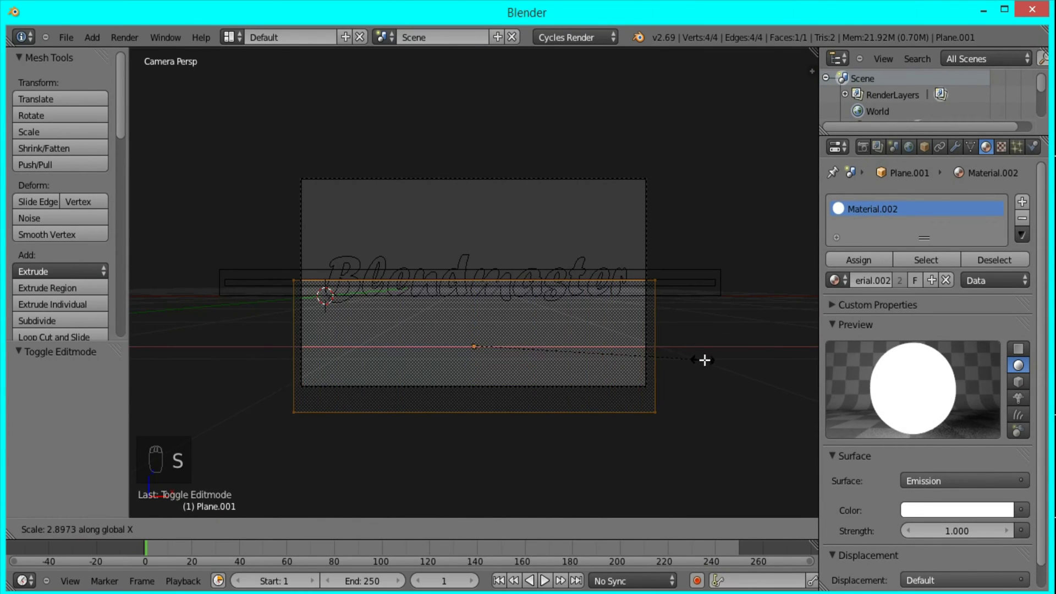
left_click(704, 355)
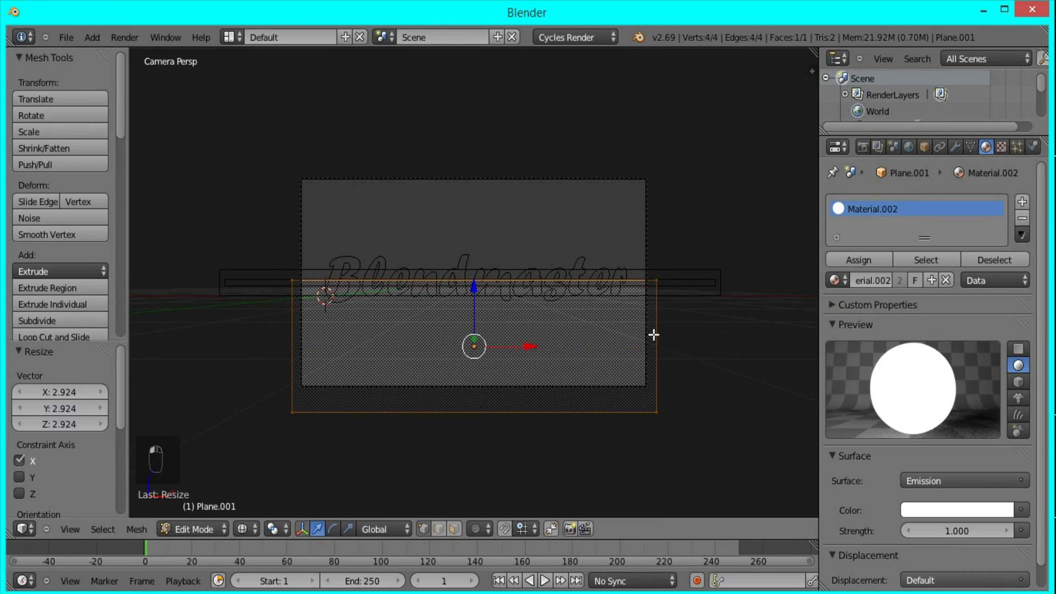
key("Tab")
Move the plane to layer 2 and display only layer 2
key("m")
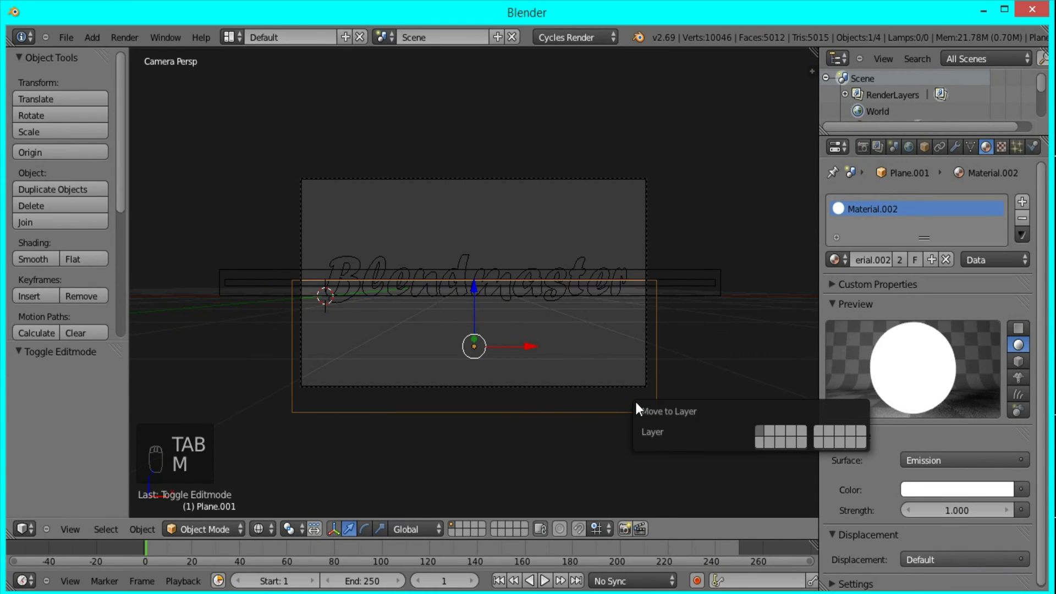
key("m")
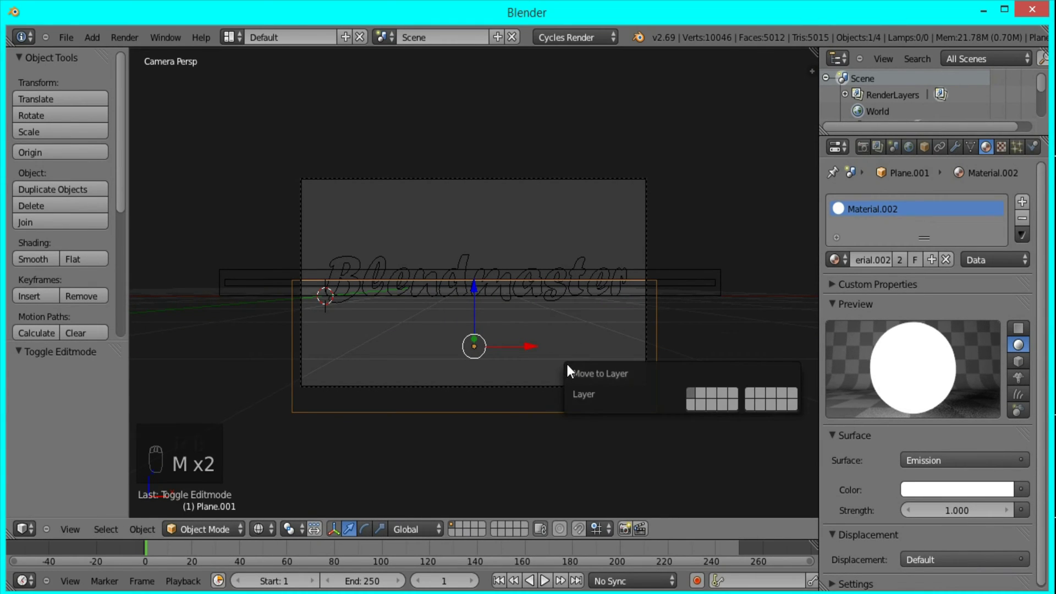
key("2")
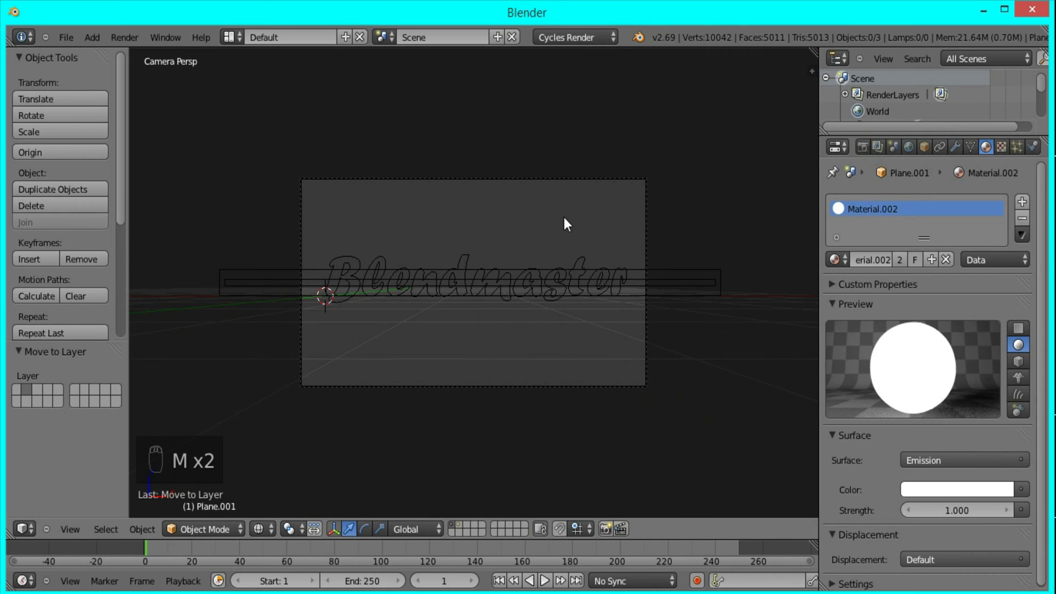
left_click(459, 526)
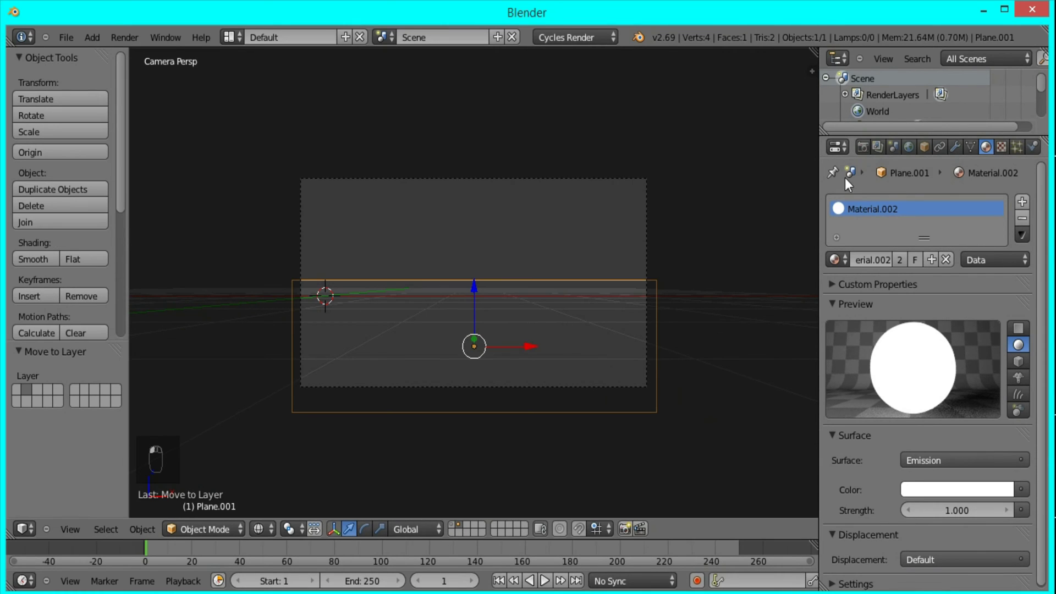
Render the mask layer and save it as Mask.png in the ShinyText_Tutorial folder
left_click(862, 148)
left_click(866, 220)
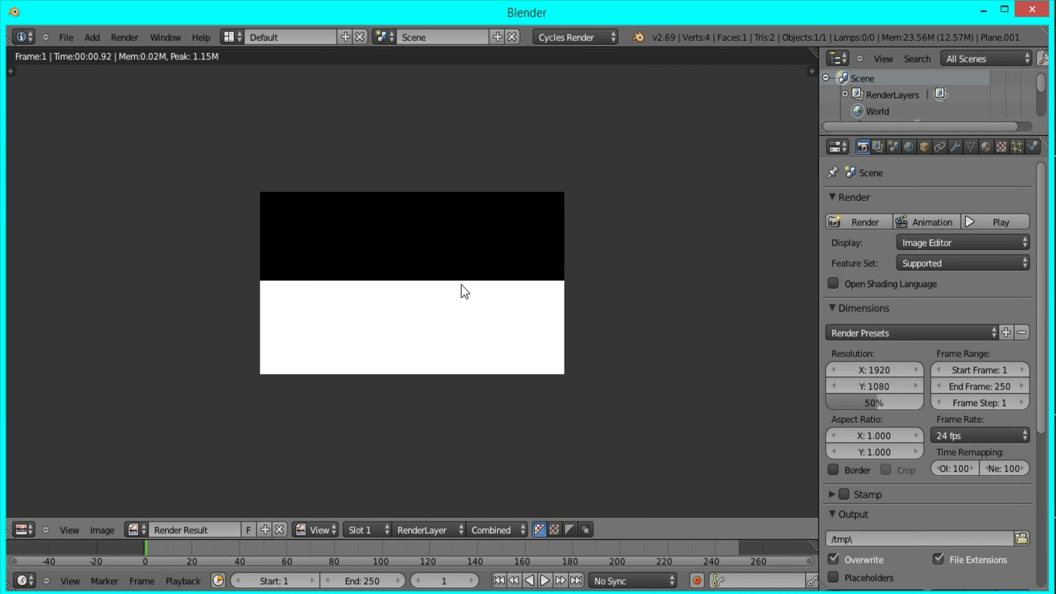
key("F3")
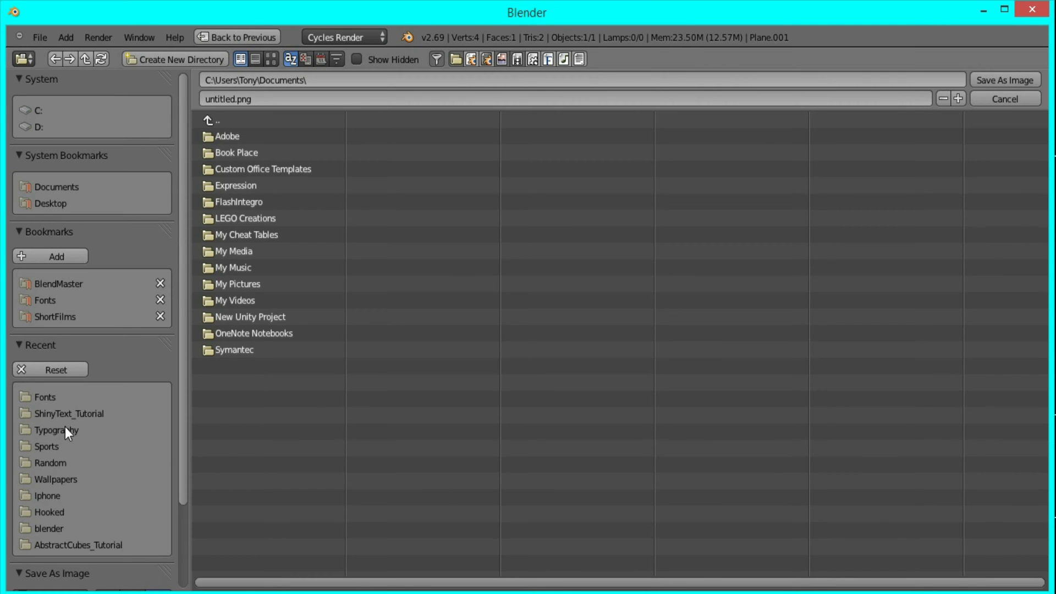
left_click(54, 410)
left_click(242, 99)
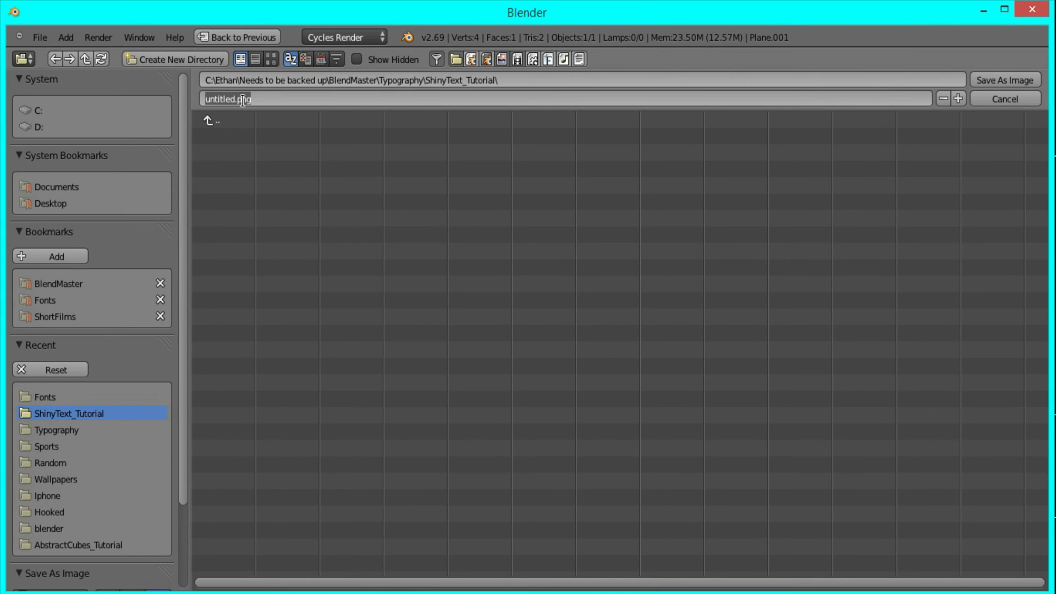
type("Mask.png")
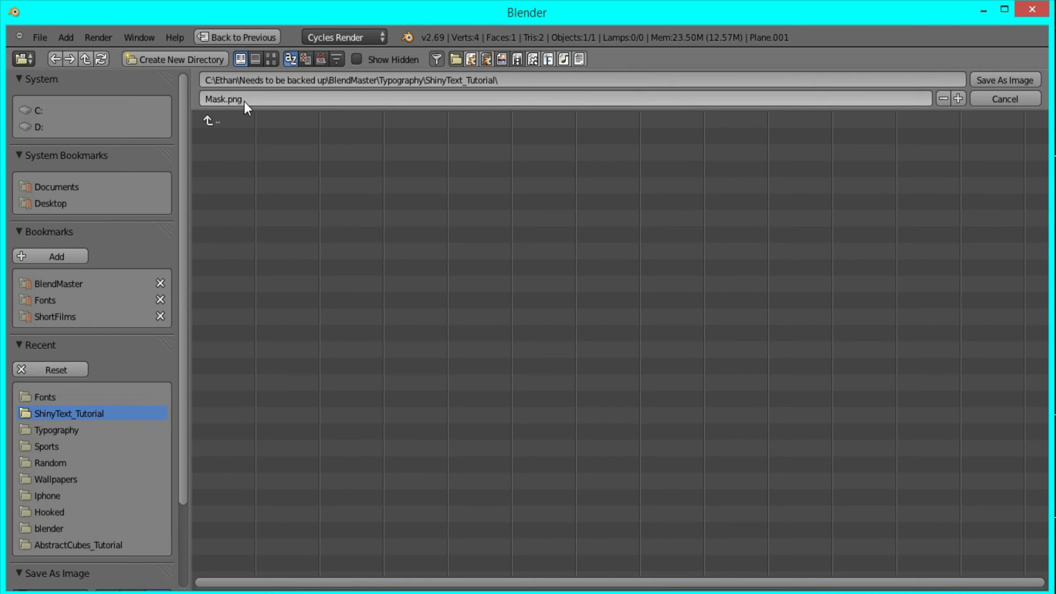
key("Return")
left_click(1004, 79)
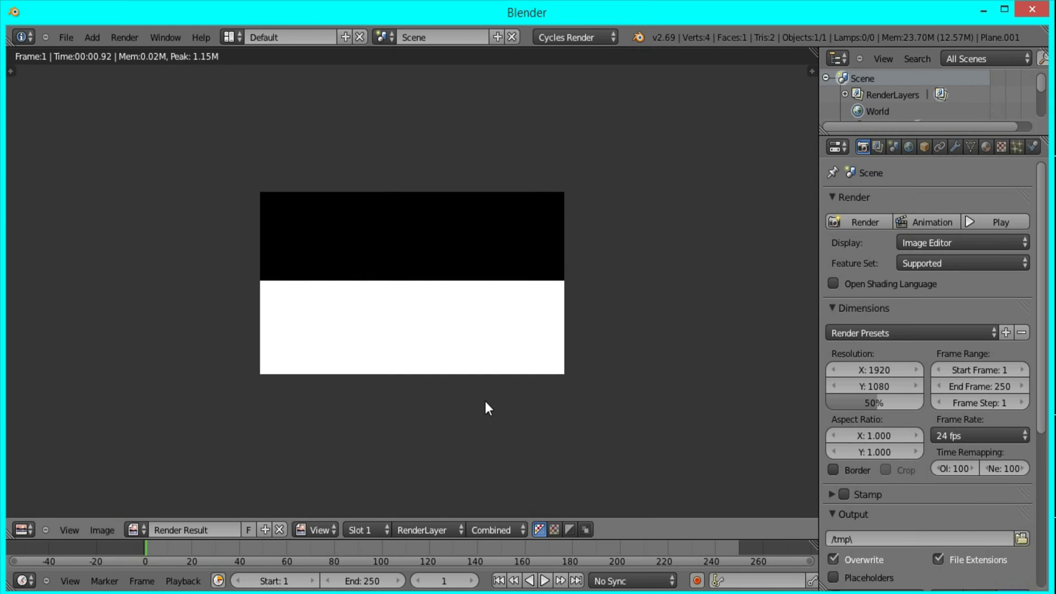
Show the Blendmaster text layer 1 and set render samples to 500
key("Escape")
key("1")
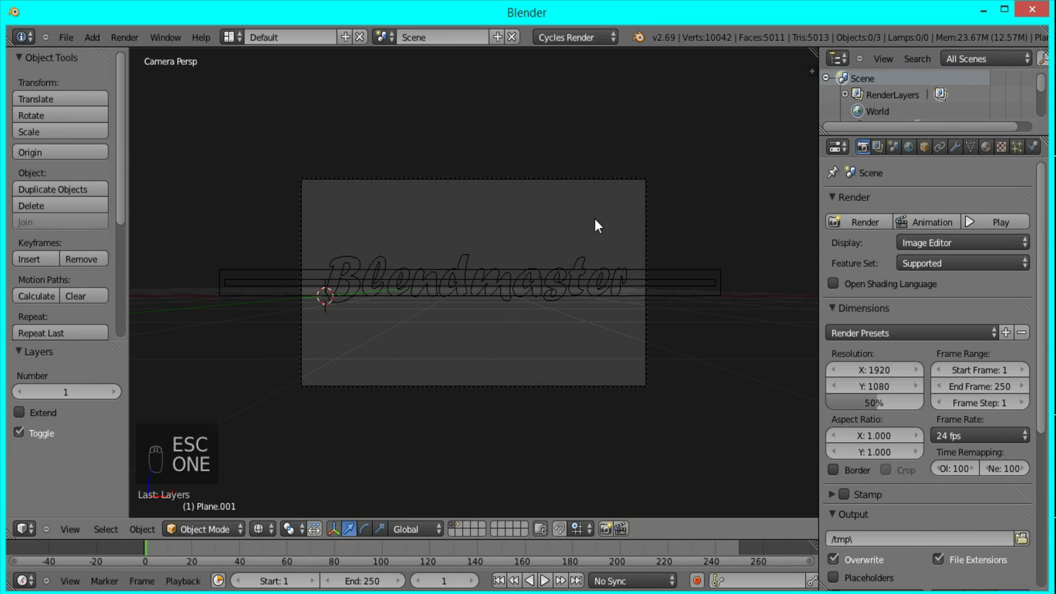
scroll(971, 386, "down", 7)
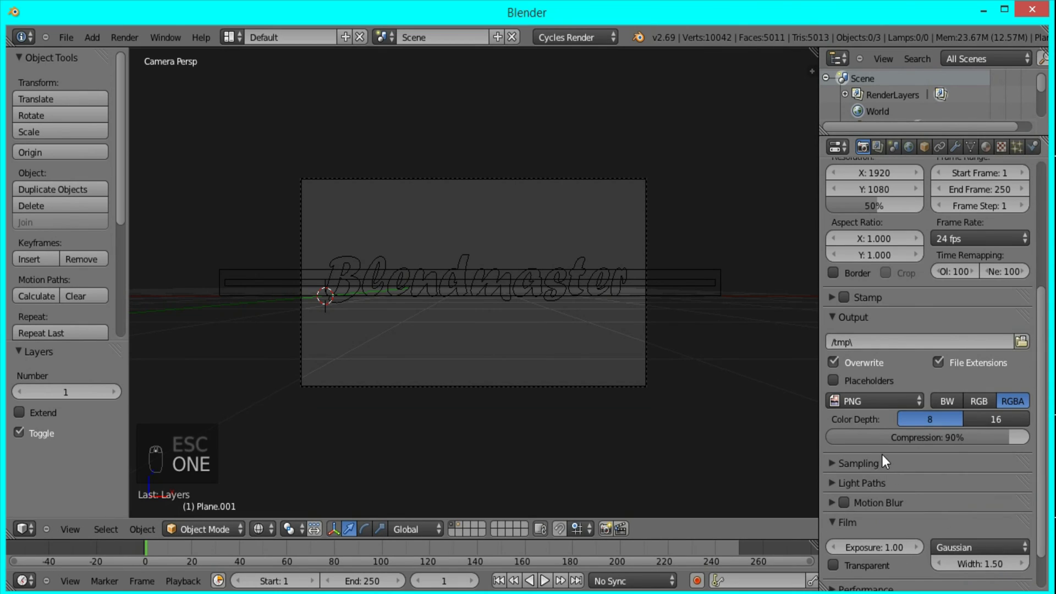
double_click(971, 545)
type("500")
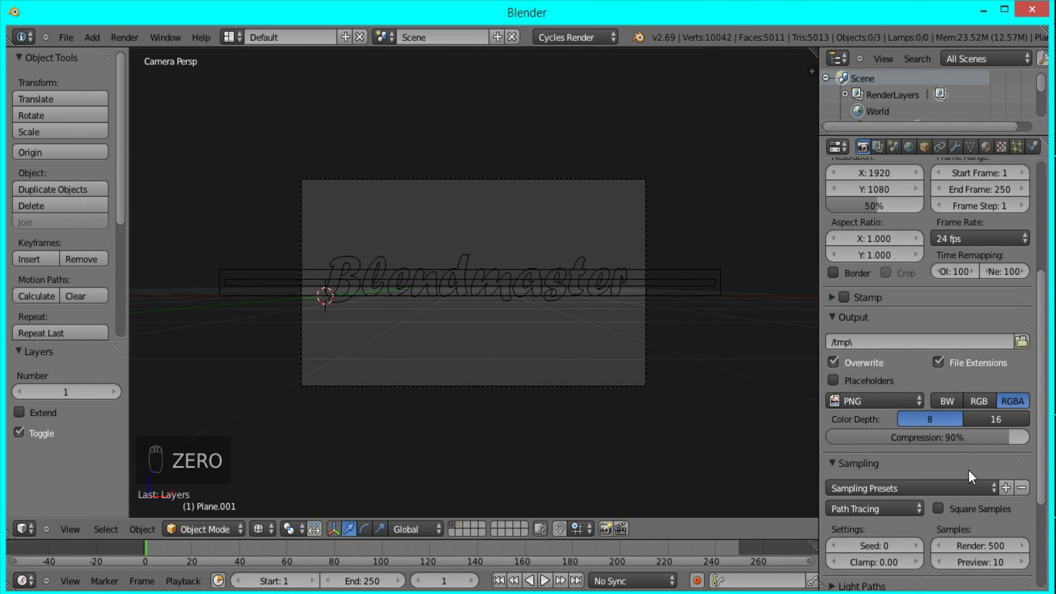
Set the Performance render tile size to 16 pixels
scroll(967, 468, "down", 5)
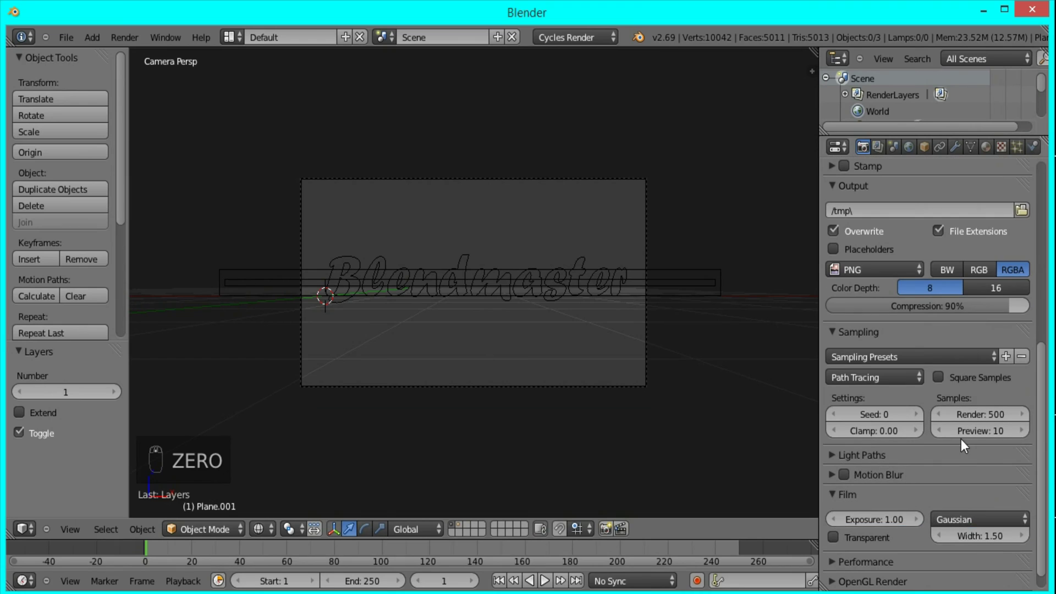
left_click(890, 569)
scroll(879, 569, "down", 5)
double_click(867, 536)
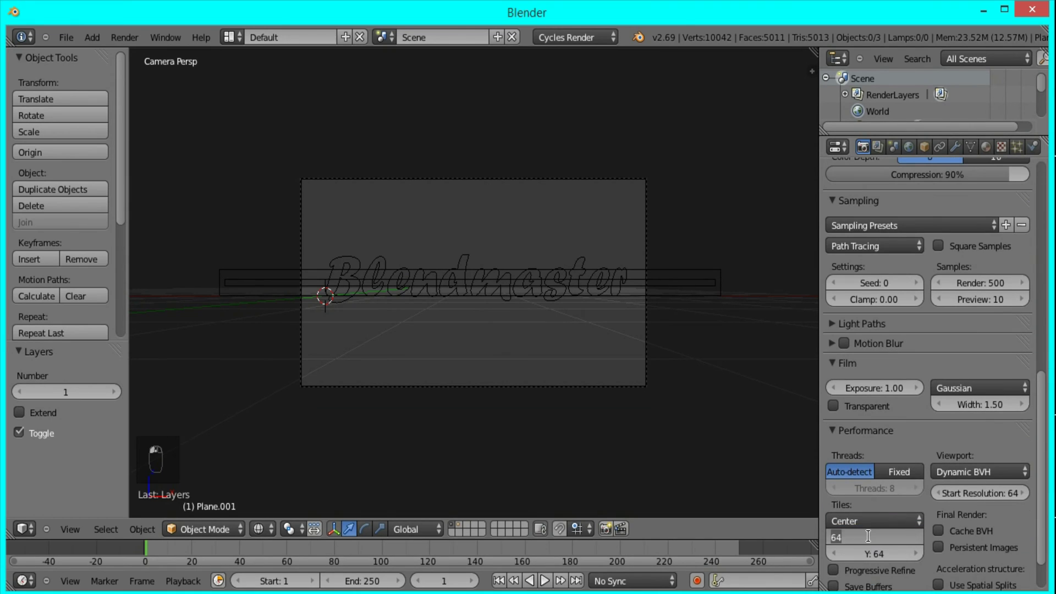
type("16")
key("Return")
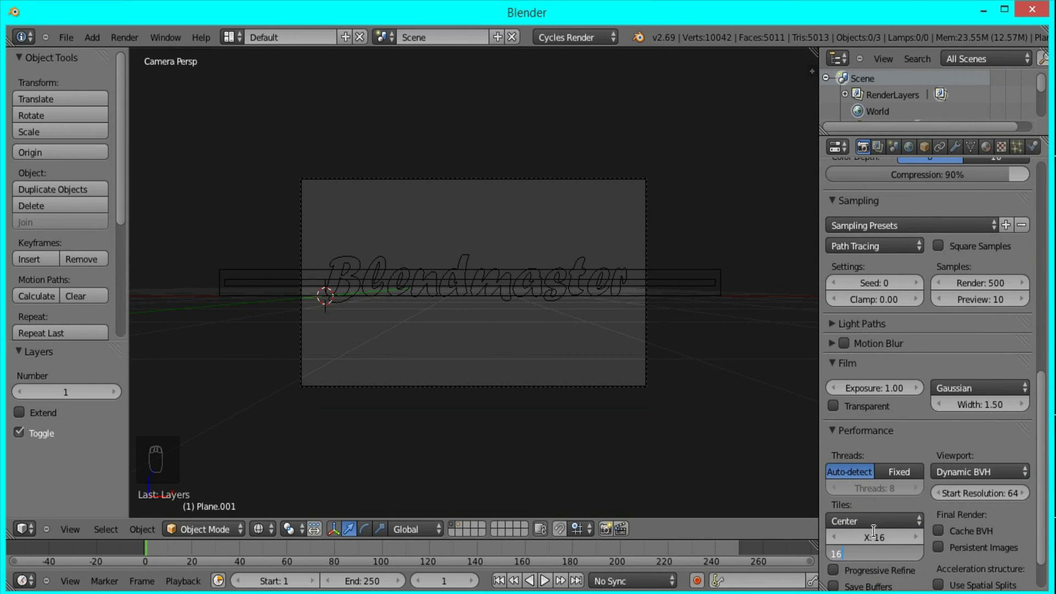
Render the Blendmaster text scene
scroll(922, 403, "up", 12)
scroll(921, 393, "up", 5)
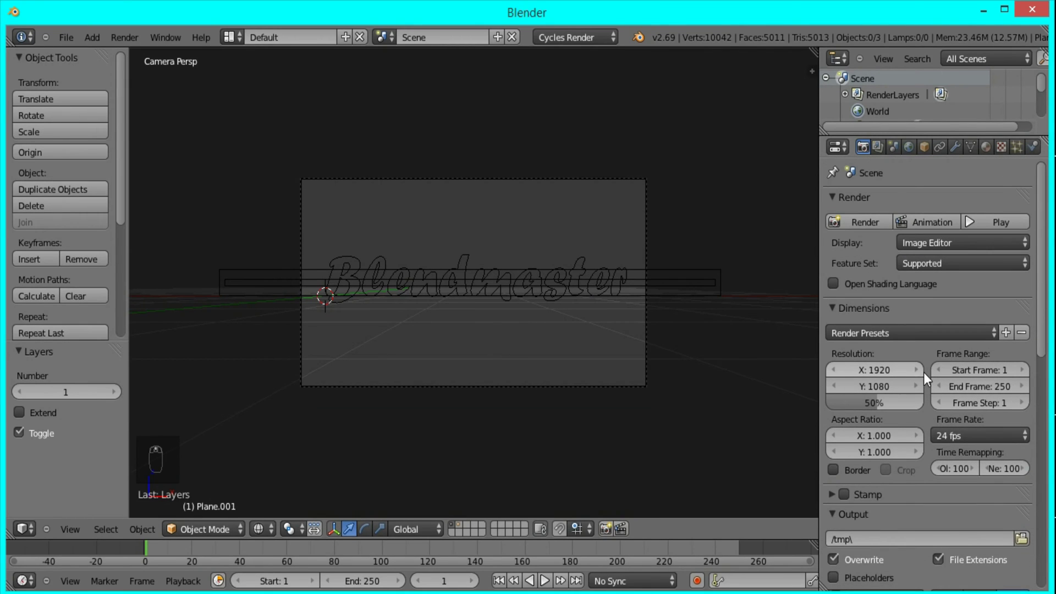
left_click(880, 220)
scroll(362, 226, "up", 5)
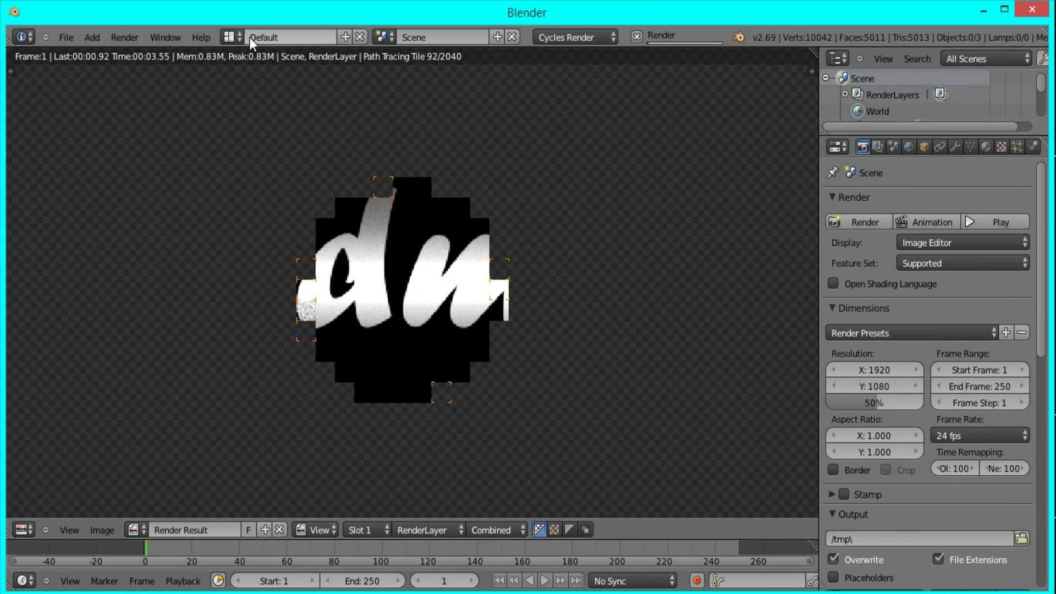
scroll(455, 265, "up", 2)
scroll(420, 250, "down", 3)
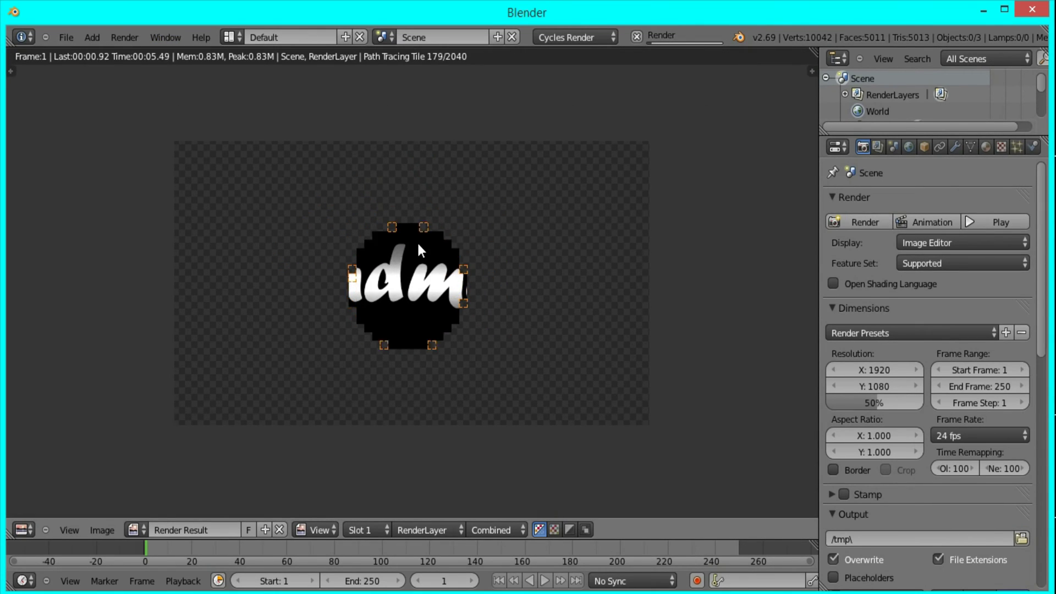
Enable Use Nodes and Backdrop in the maximized Compositing node editor
key("ctrl+Left")
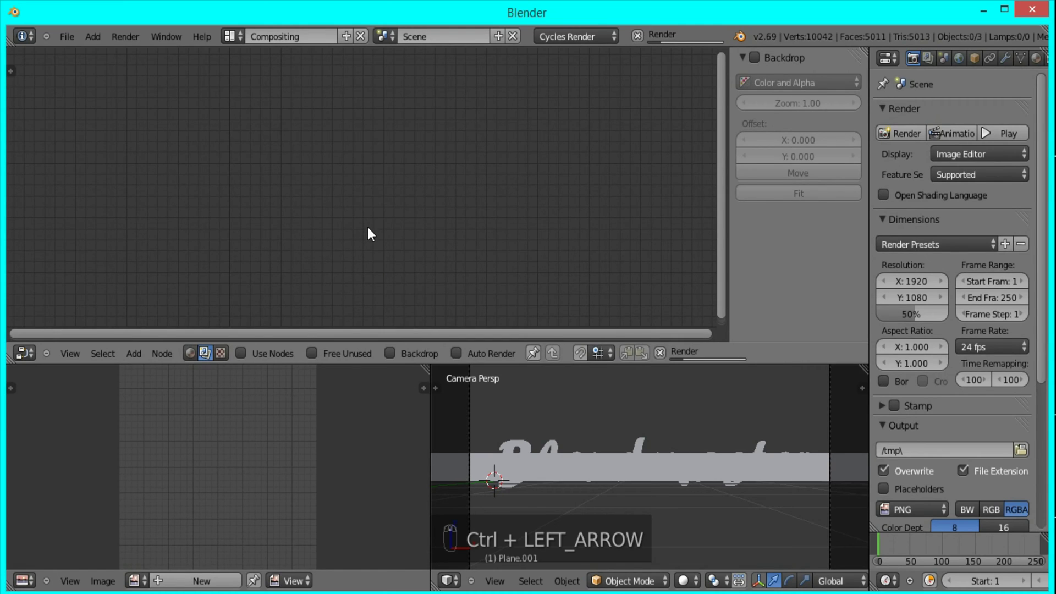
key("ctrl+Up")
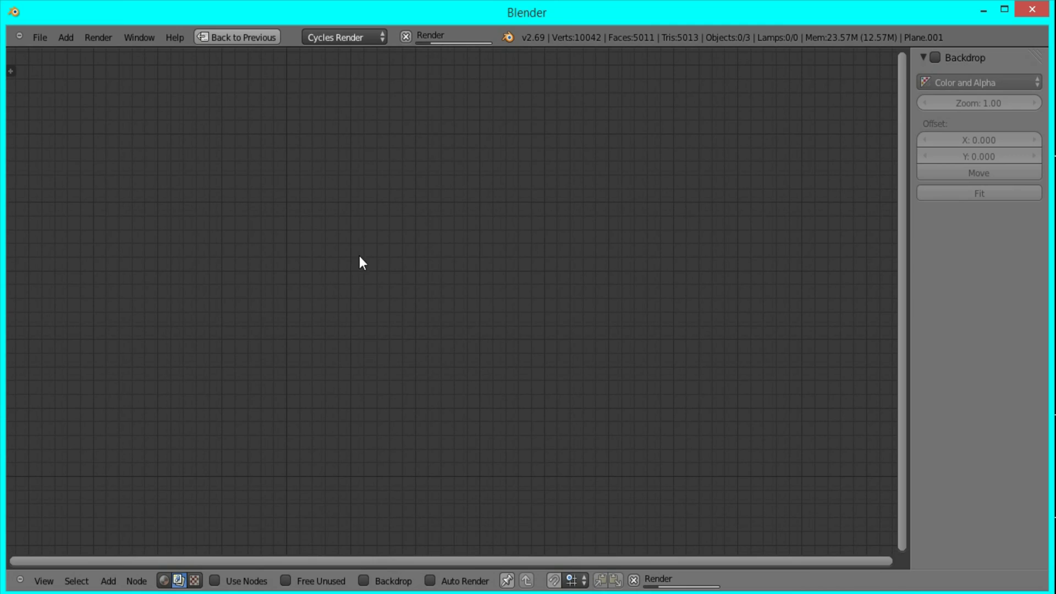
left_click(223, 575)
left_click(363, 581)
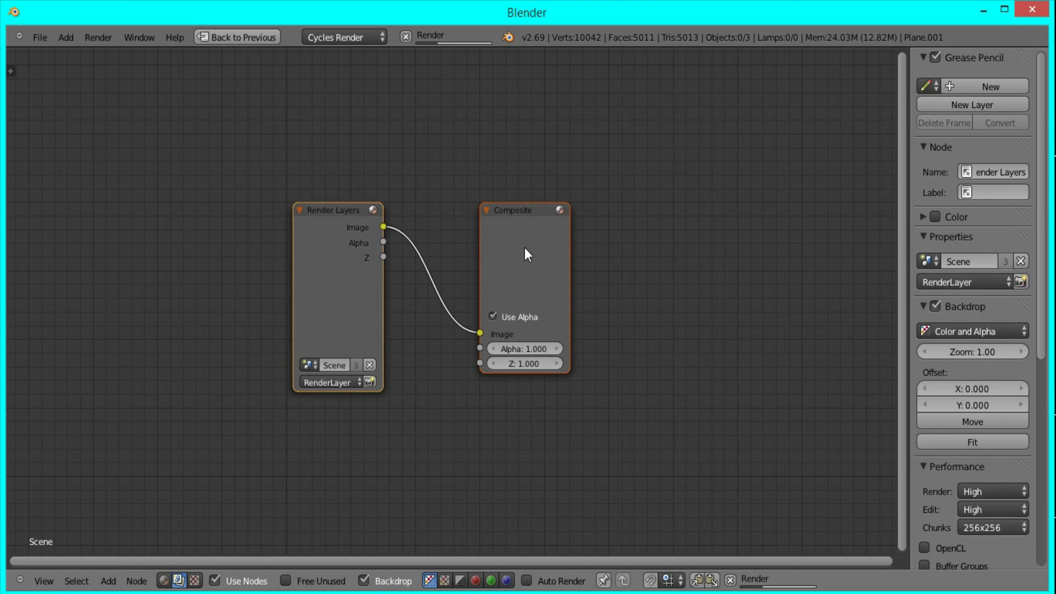
Arrange Composite and Render Layers nodes and add a Viewer node linked to the render
left_click_drag(491, 331, 794, 211)
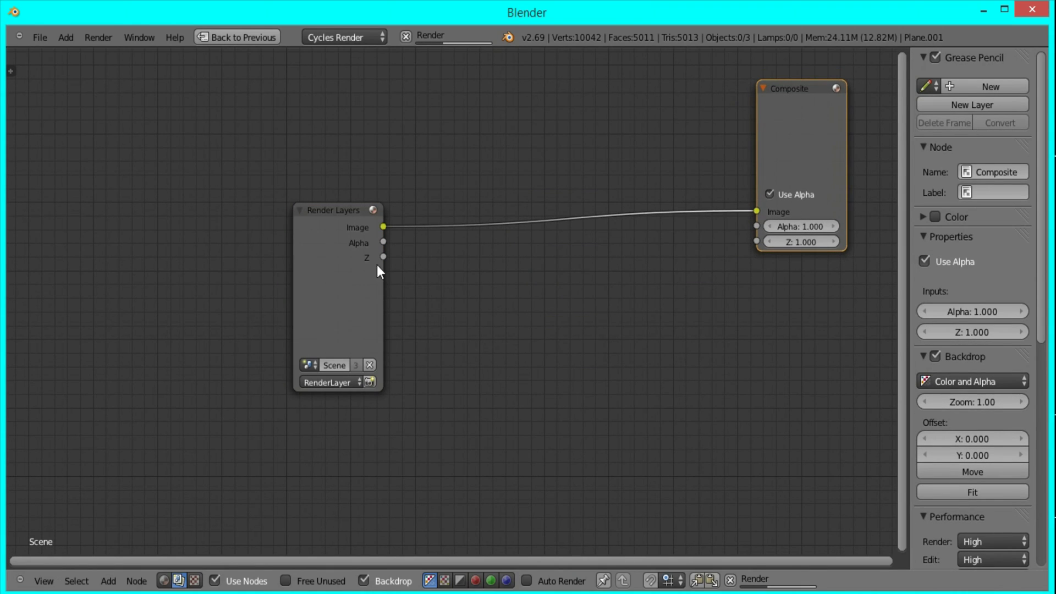
left_click_drag(305, 253, 81, 130)
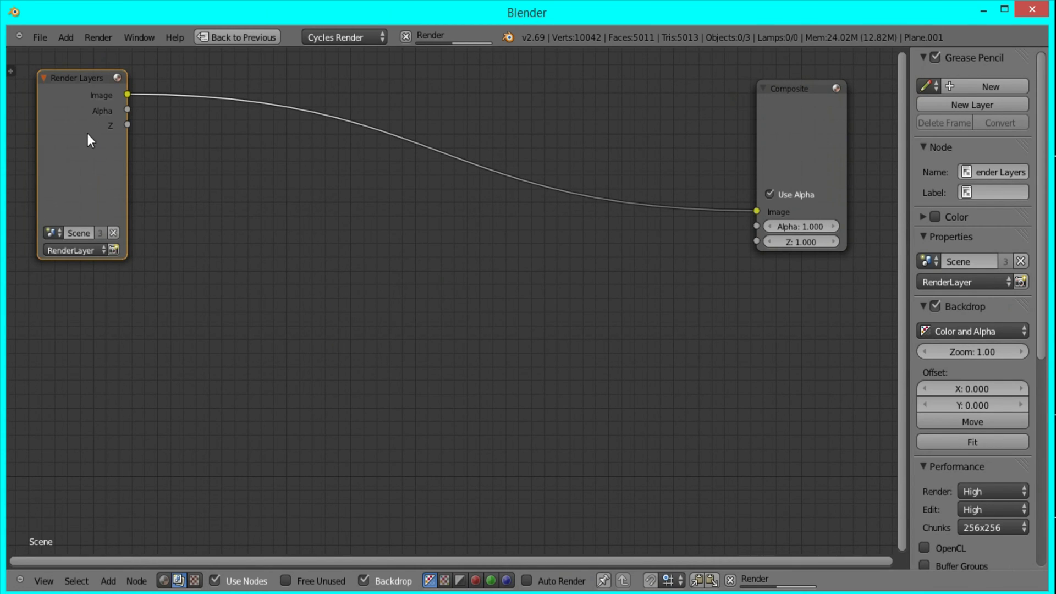
left_click(87, 85, "ctrl+shift")
left_click_drag(220, 116, 782, 395)
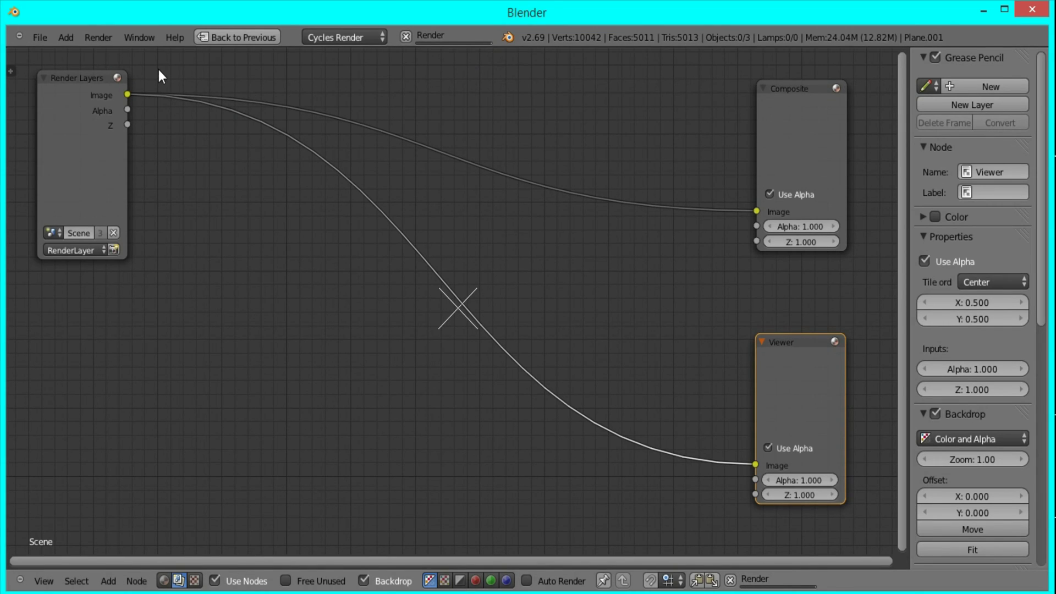
left_click(118, 95)
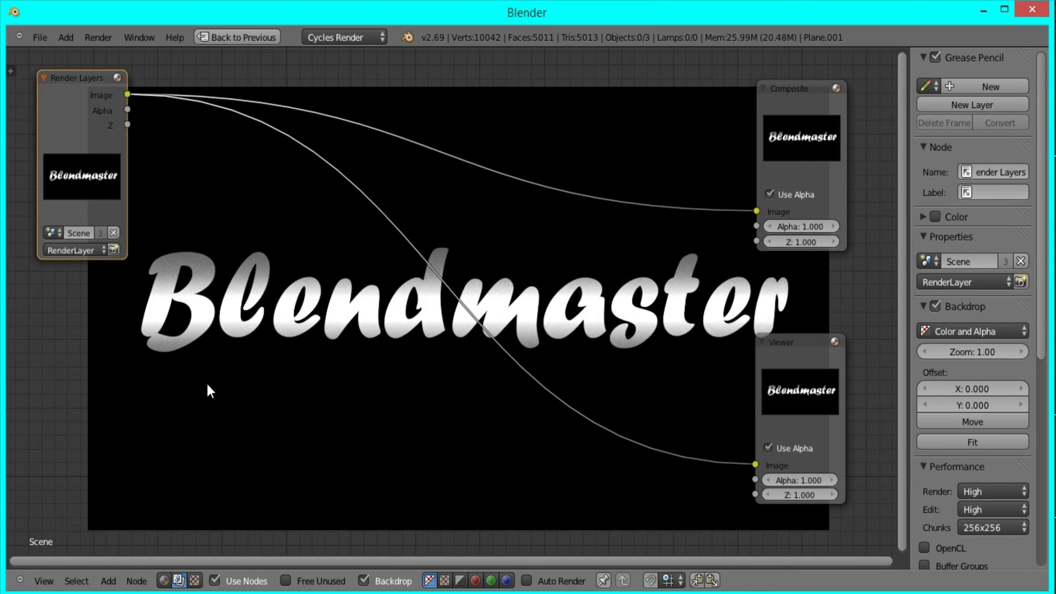
Add an Image input node below Render Layers loaded with Mask.png
scroll(212, 378, "left", 2, "ctrl")
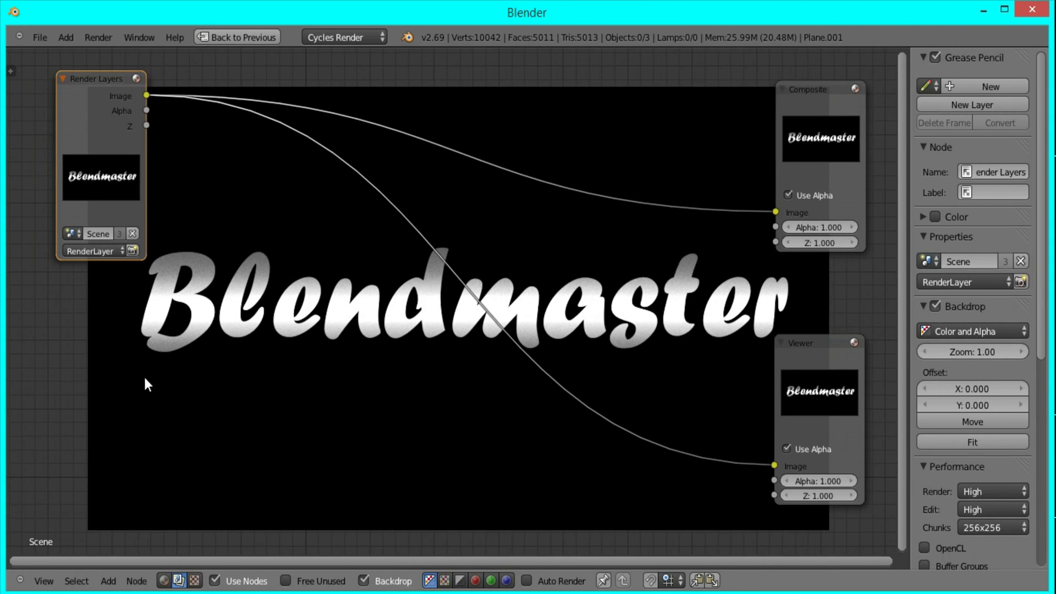
scroll(142, 379, "up", 1)
scroll(156, 346, "down", 2)
key("shift+a")
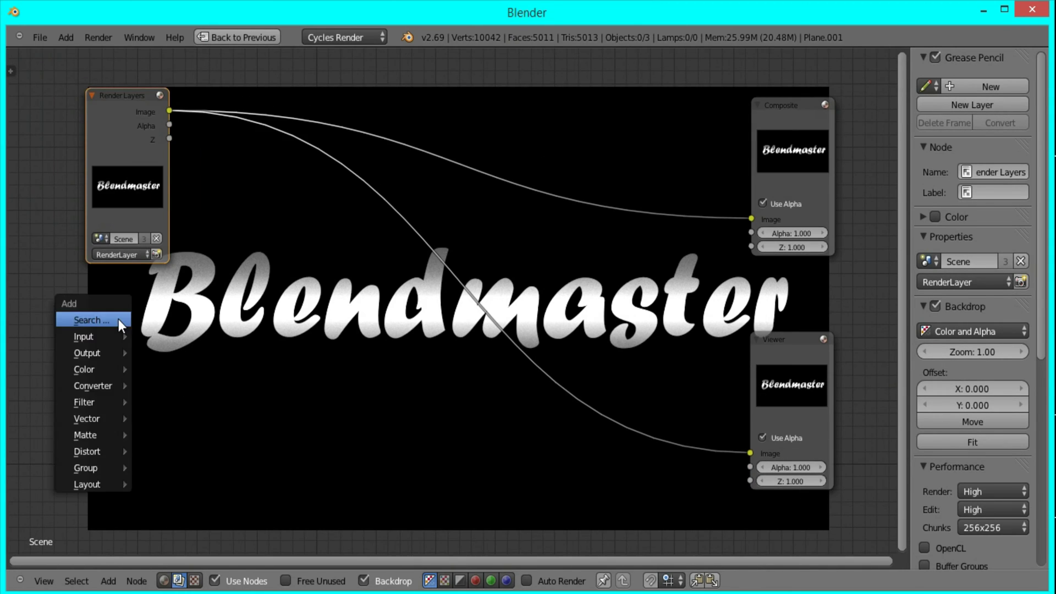
mouse_move(114, 338)
left_click(183, 355)
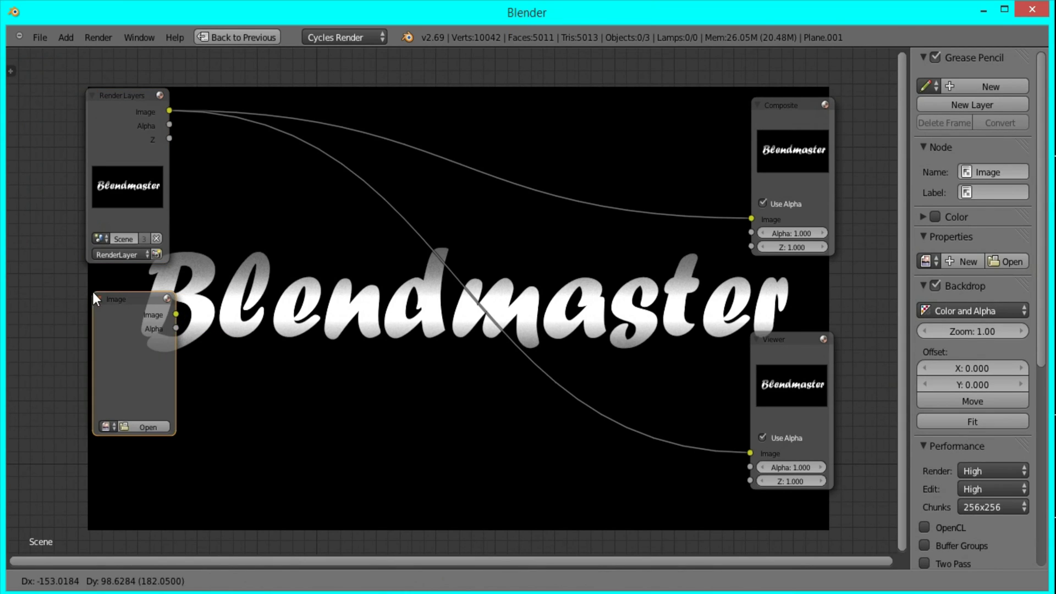
left_click(93, 292)
left_click(138, 427)
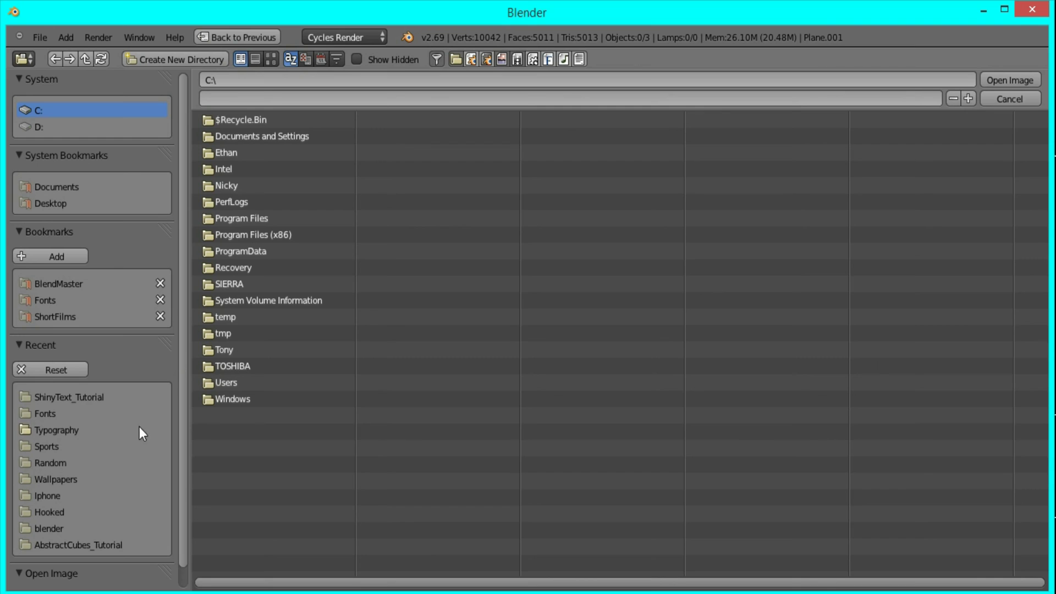
left_click(55, 393)
double_click(266, 137)
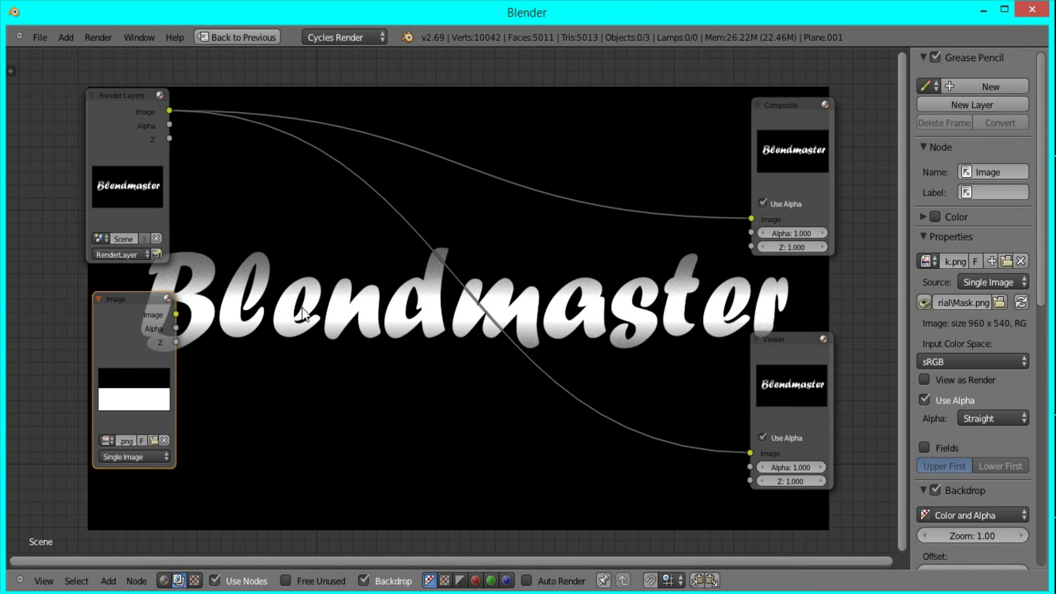
Insert a Multiply Mix node on the Viewer link with Mask.png as its second input
key("shift+a")
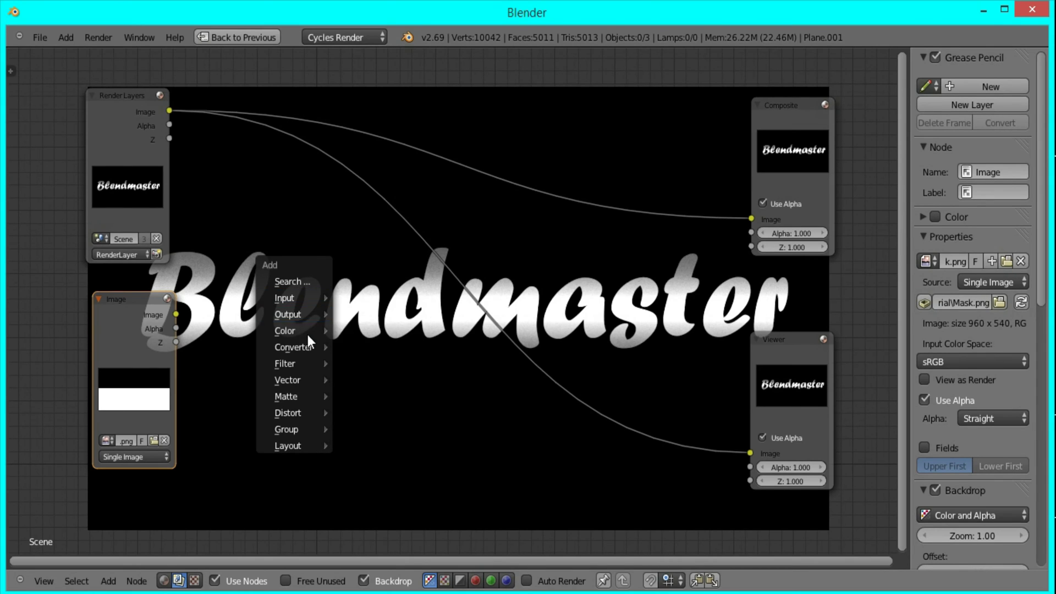
mouse_move(308, 332)
key("Escape")
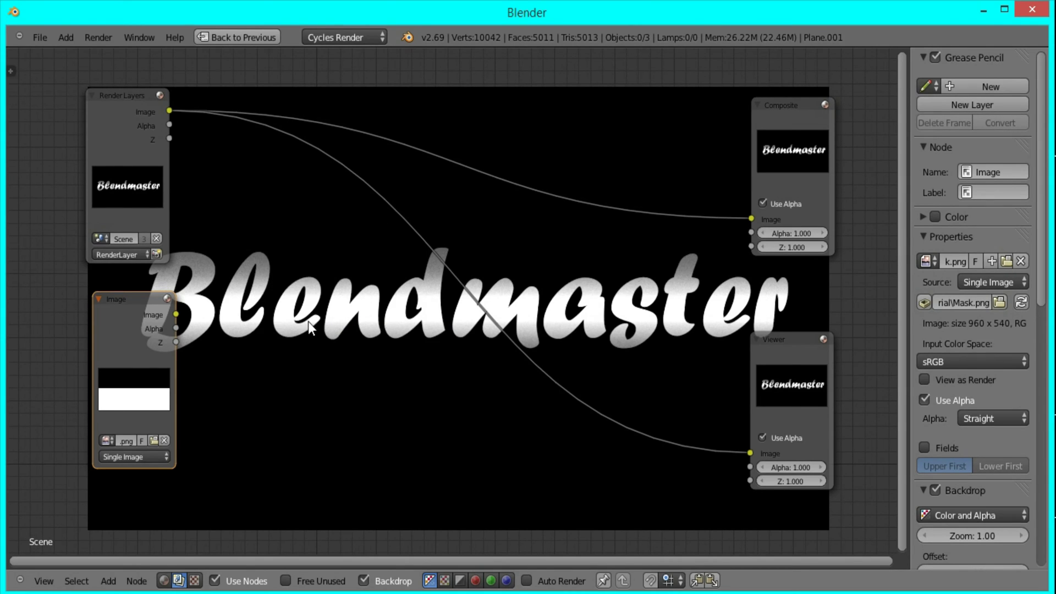
key("shift+a")
mouse_move(297, 356)
left_click(377, 358)
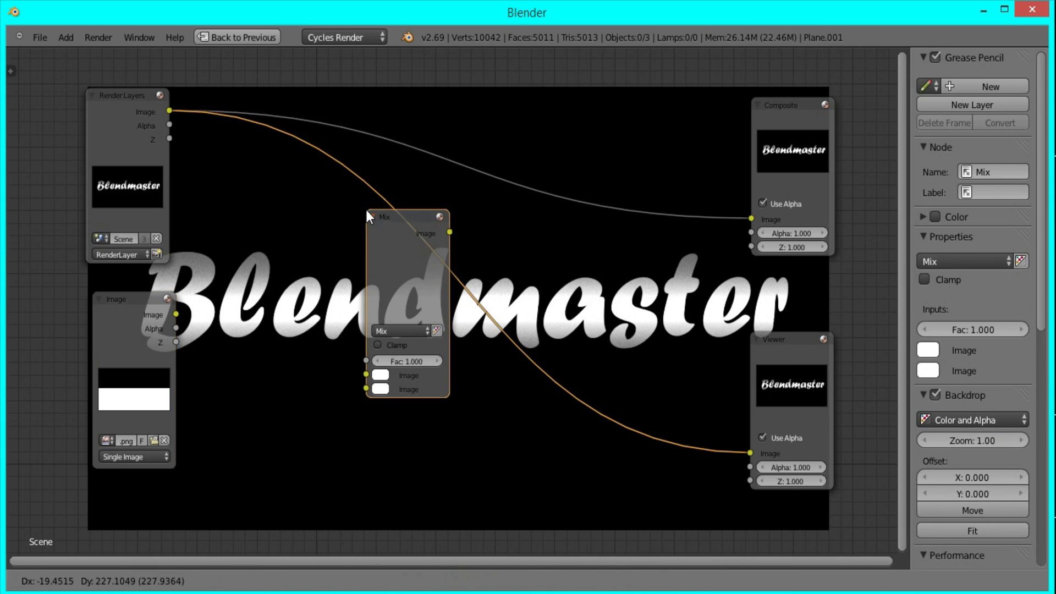
left_click(365, 209)
left_click(400, 332)
left_click(383, 292)
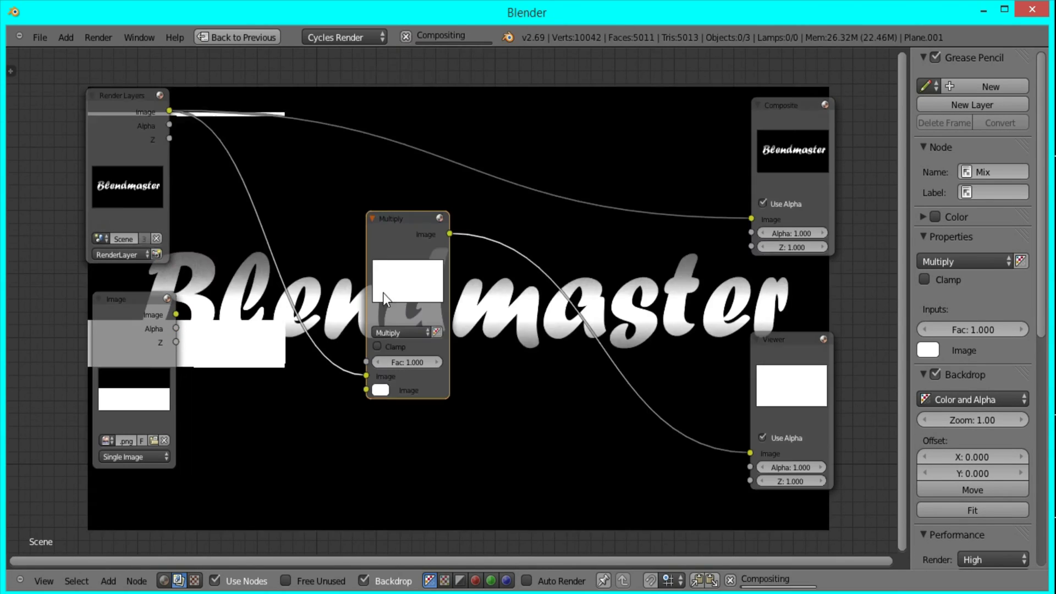
left_click_drag(176, 314, 376, 389)
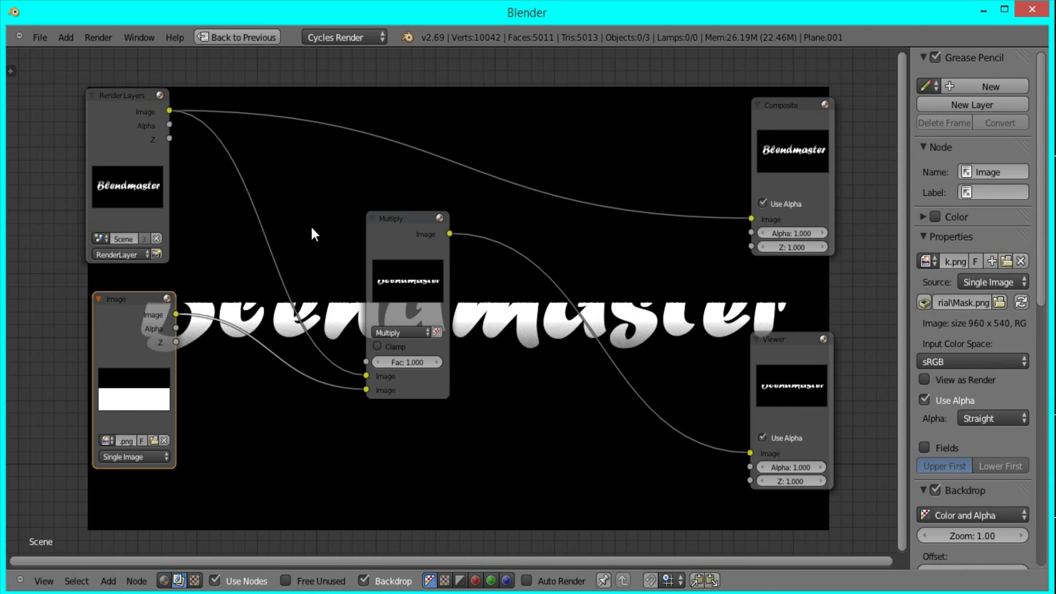
left_click(417, 276)
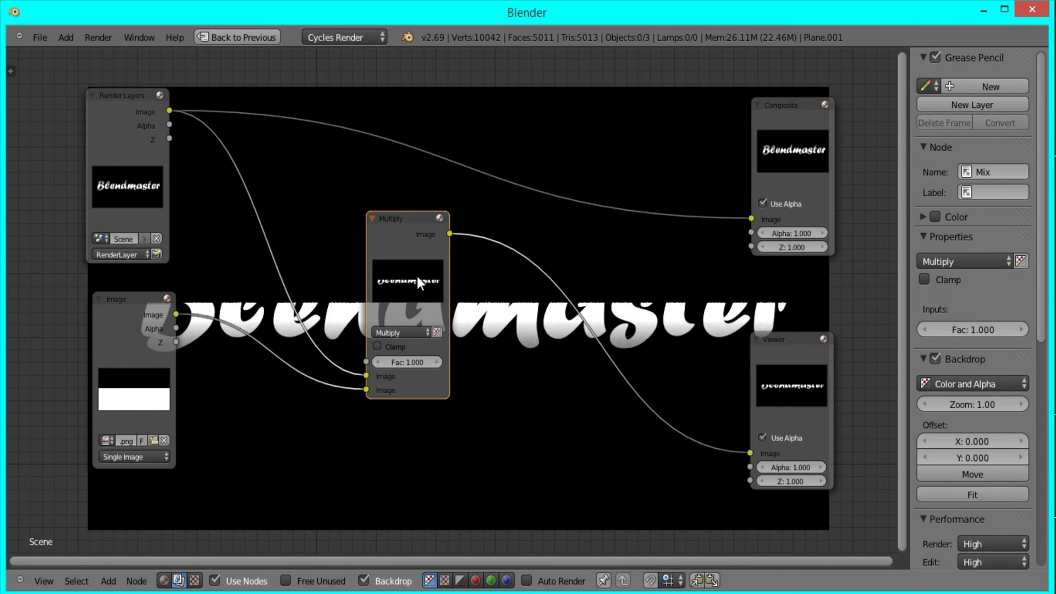
Duplicate the Multiply node onto the Composite link and connect the mask to it
left_click_drag(417, 276, 413, 405)
key("shift+d")
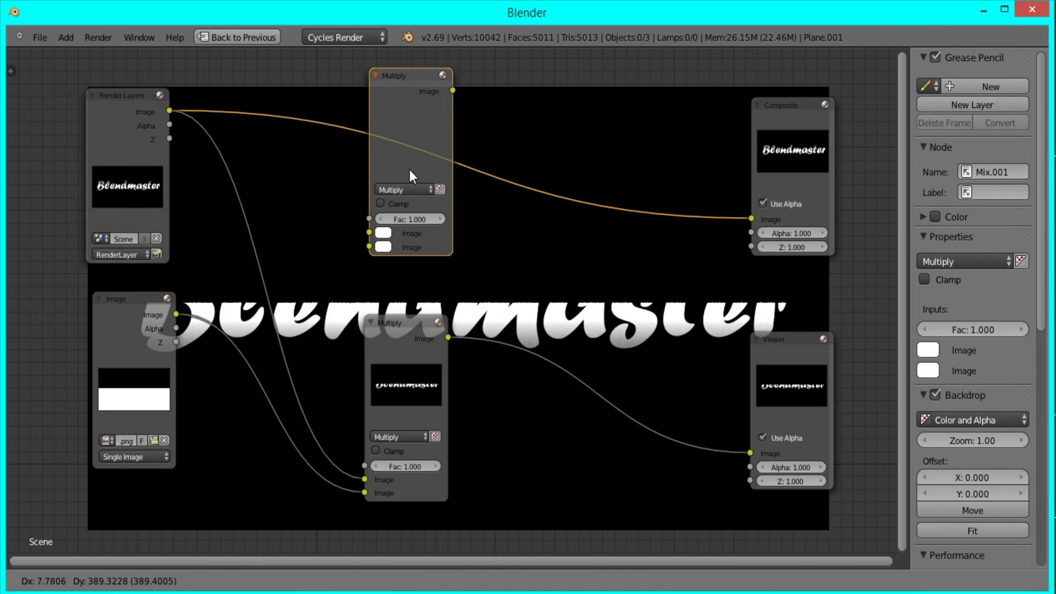
left_click(408, 173)
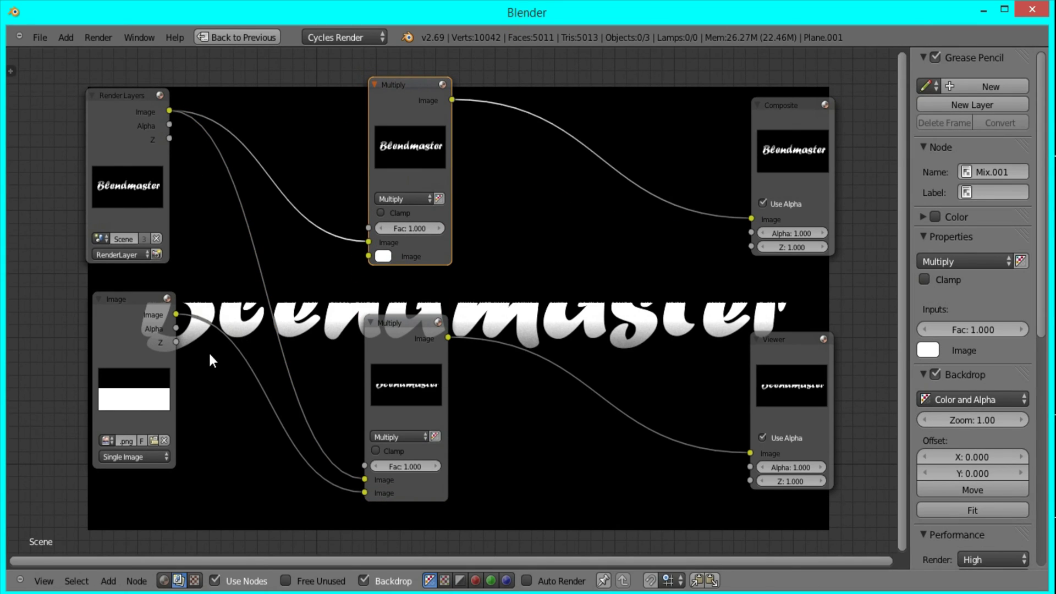
left_click_drag(186, 319, 370, 258)
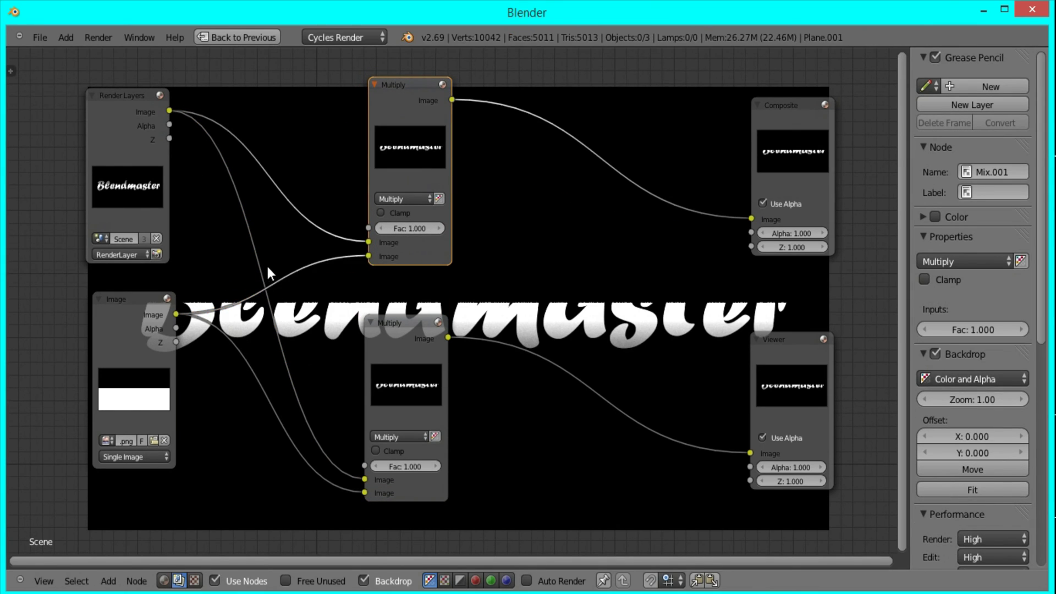
Insert an Invert node on the top mask link and preview both Multiply results
key("shift+a")
mouse_move(266, 267)
left_click(333, 304)
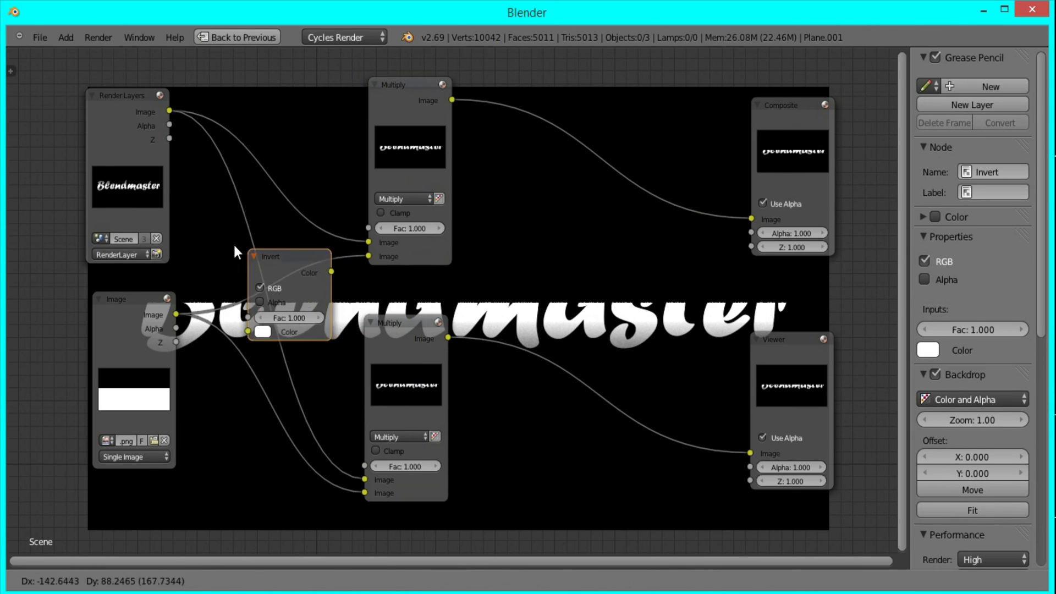
left_click(226, 249)
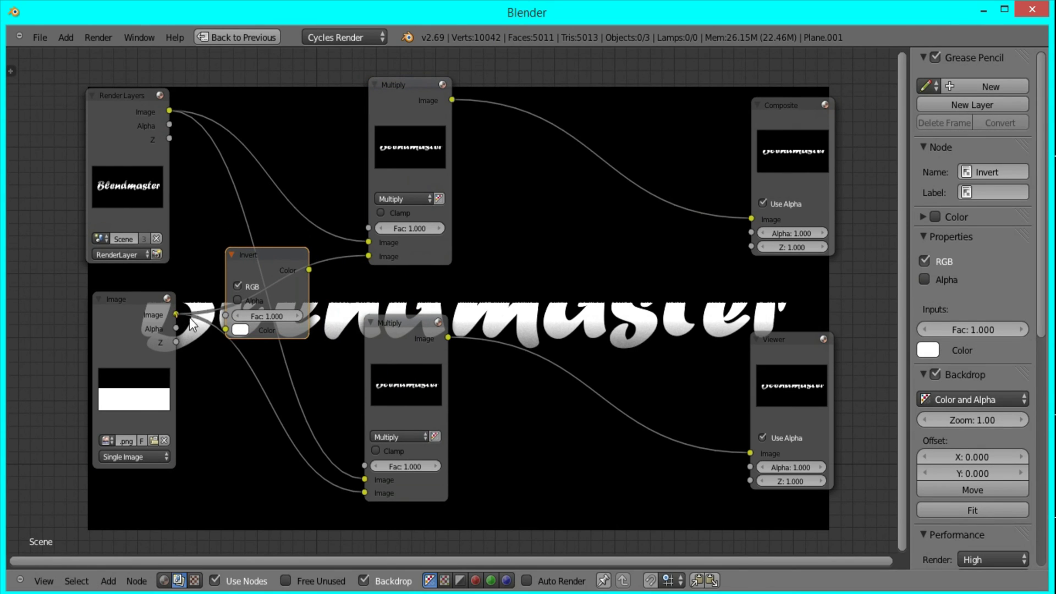
left_click_drag(228, 328, 226, 329)
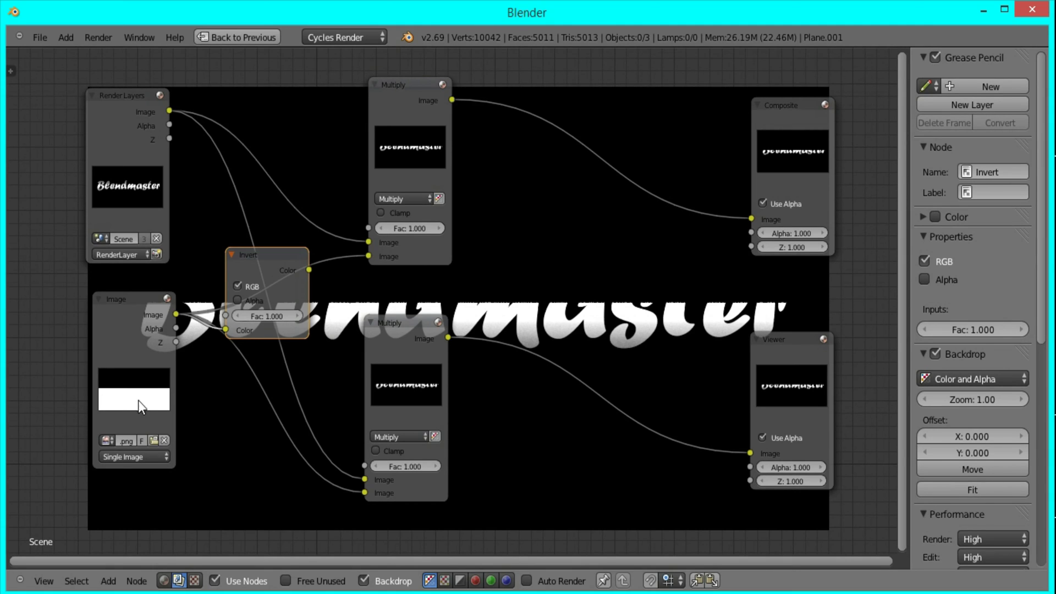
left_click(421, 143, "ctrl+shift")
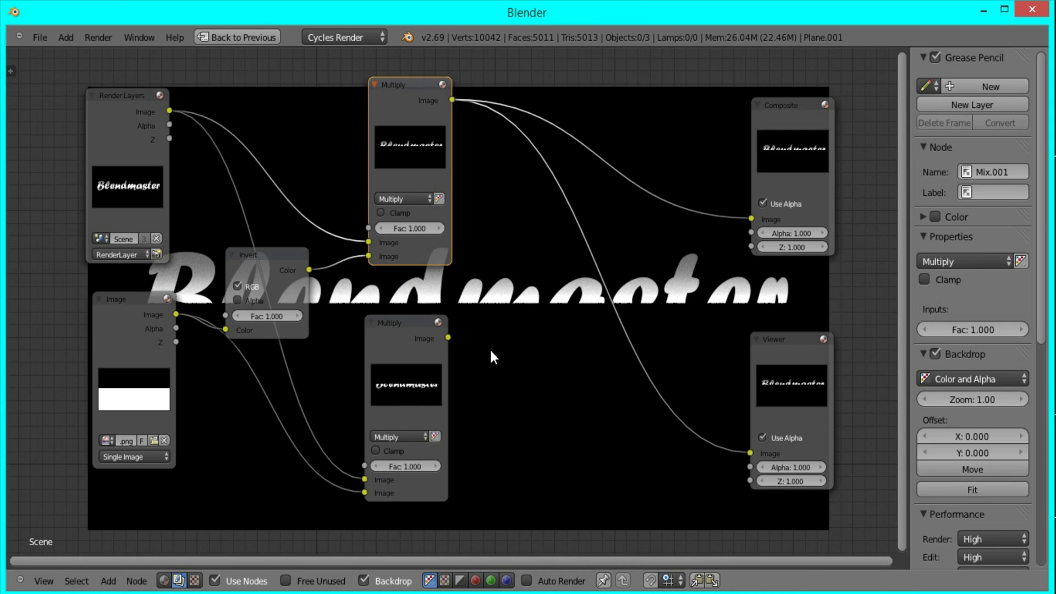
left_click(419, 349, "ctrl+shift")
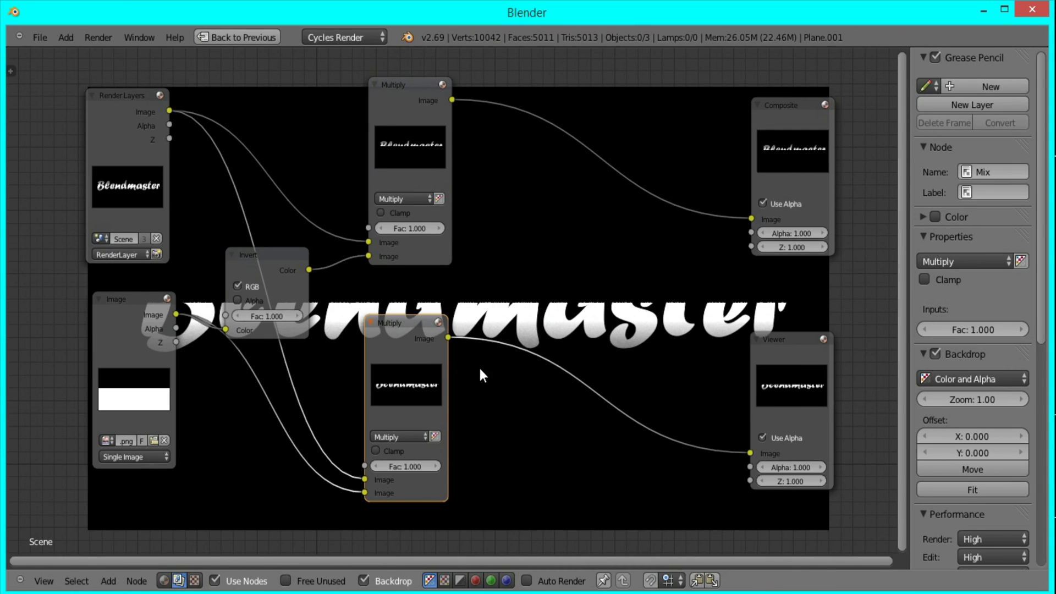
Insert a Hue Saturation Value node after the bottom Multiply and set its Value to 0.100
key("shift+a")
left_click(540, 244)
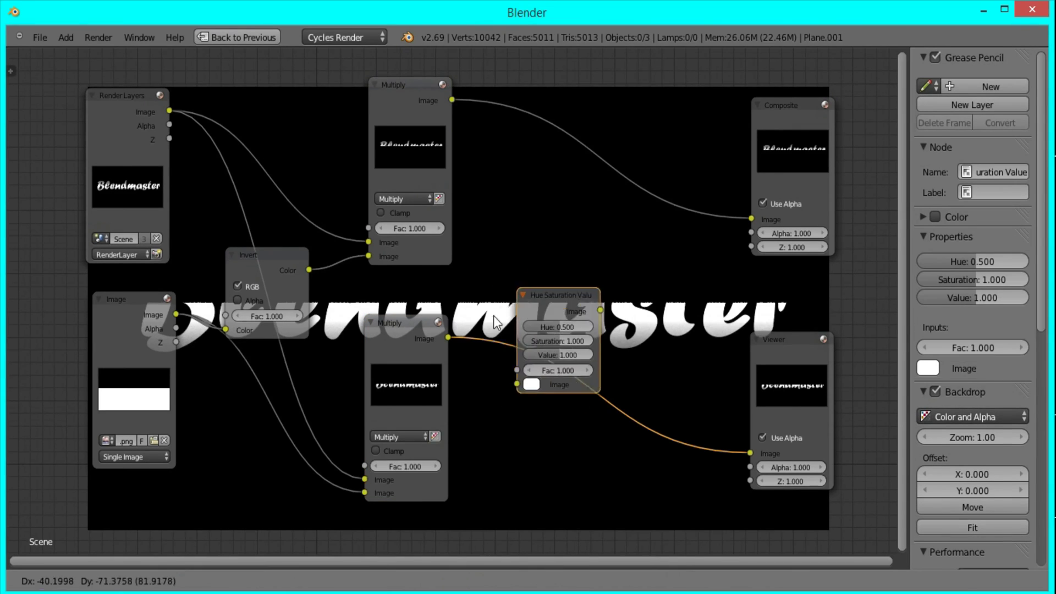
left_click(447, 344)
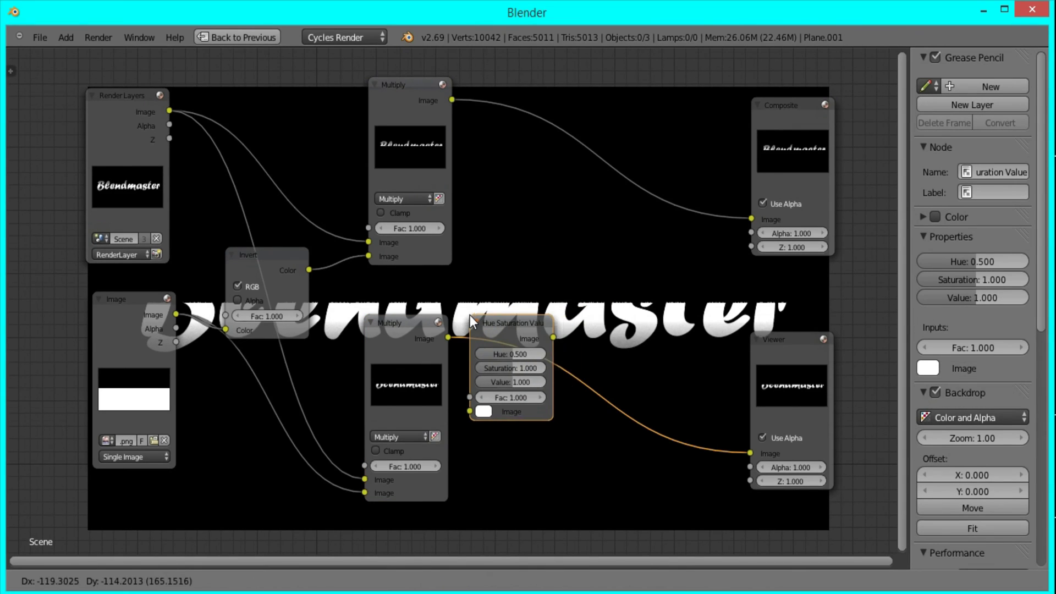
left_click(518, 384)
type("0.1")
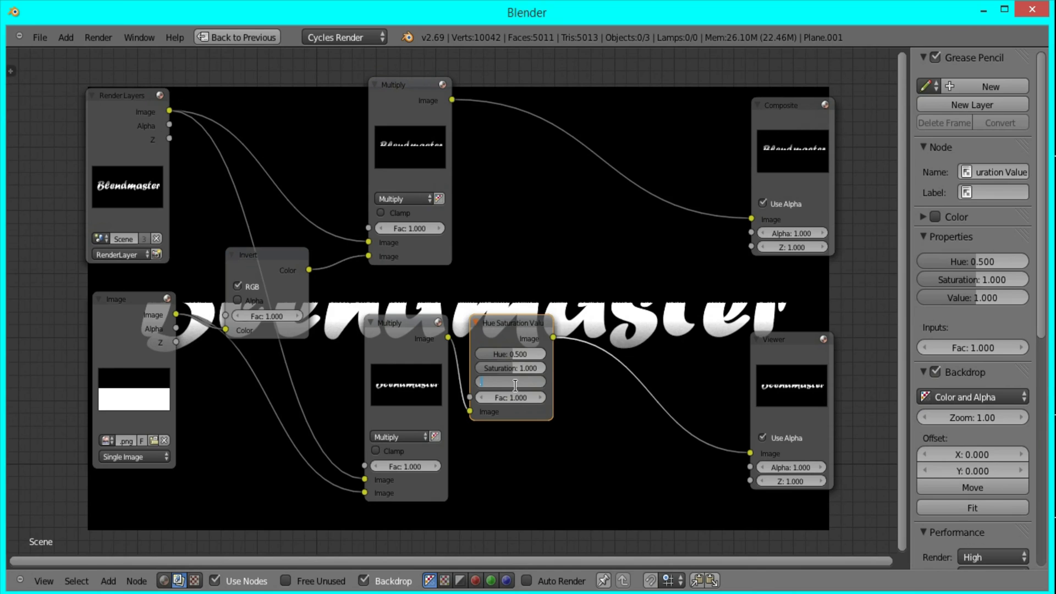
key("Return")
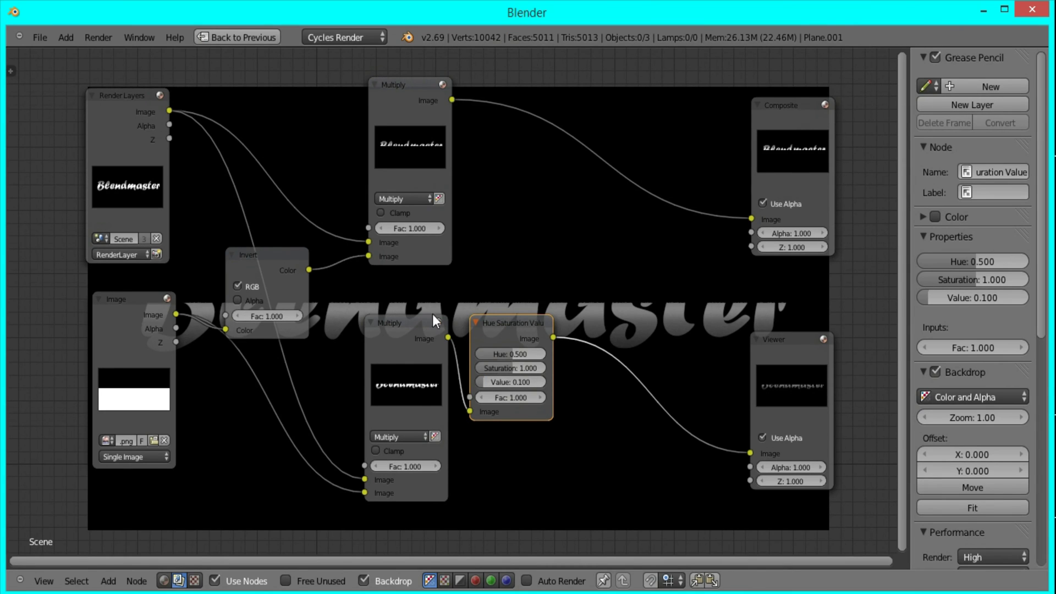
Duplicate a Multiply node before the Viewer, feed it the top Multiply result, and set it to Add
left_click(417, 348)
key("shift+d")
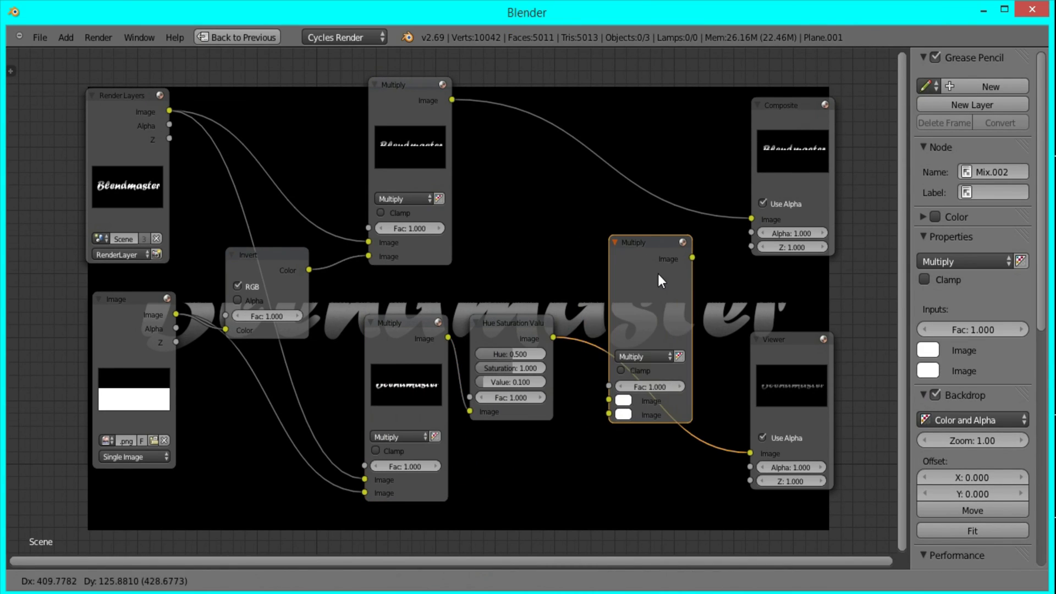
left_click(687, 264)
left_click_drag(452, 99, 612, 396)
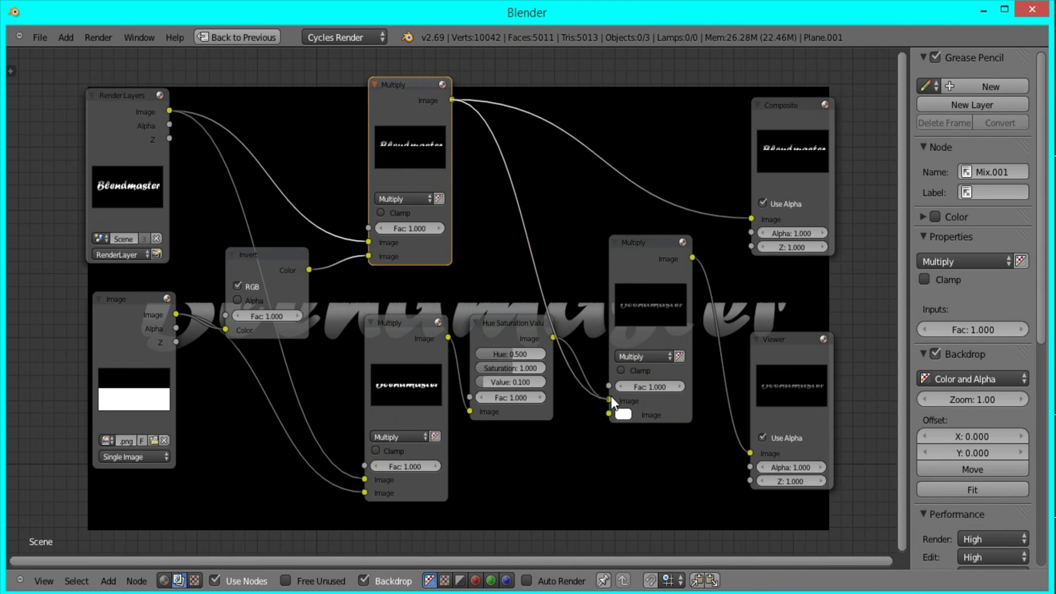
left_click(648, 357)
left_click(638, 330)
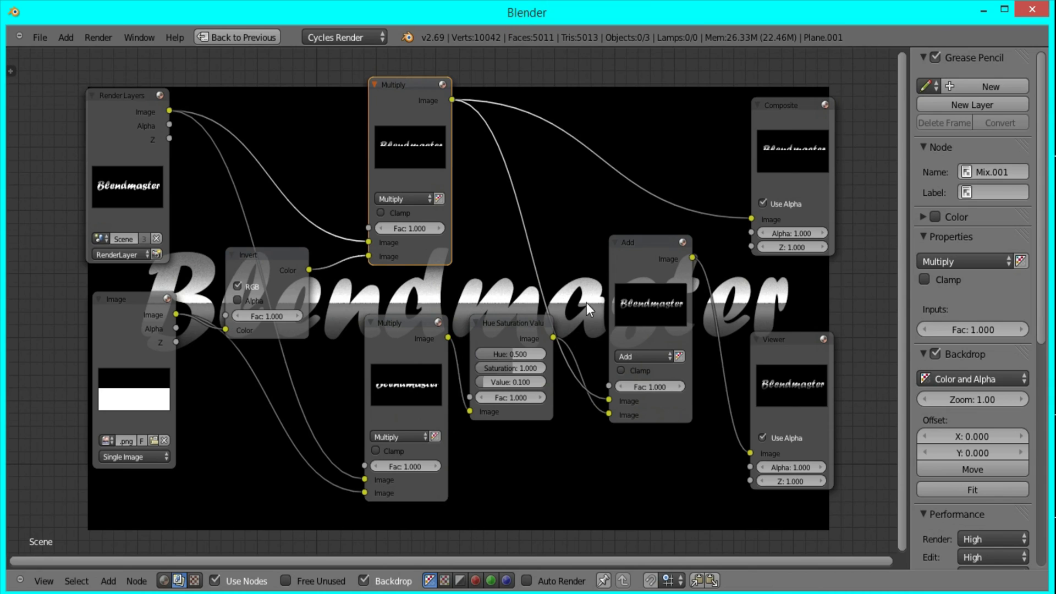
middle_click_drag(473, 289, 5, 263)
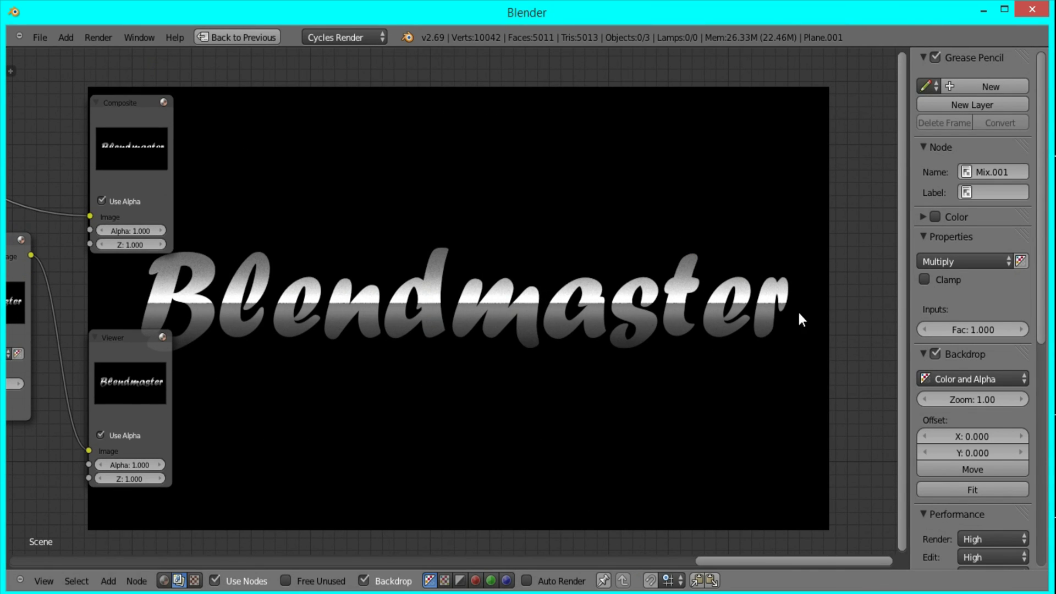
Reposition the Composite and Viewer nodes and connect the Add output to the Composite
middle_click_drag(414, 361, 737, 374)
left_click(495, 363)
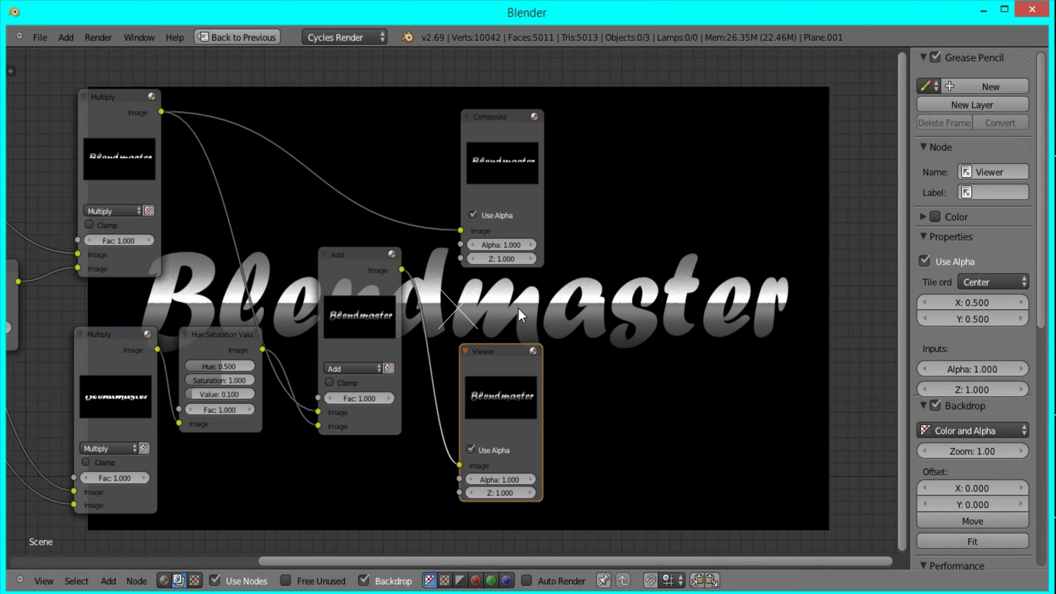
left_click(513, 188, "shift")
key("g")
left_click(703, 218)
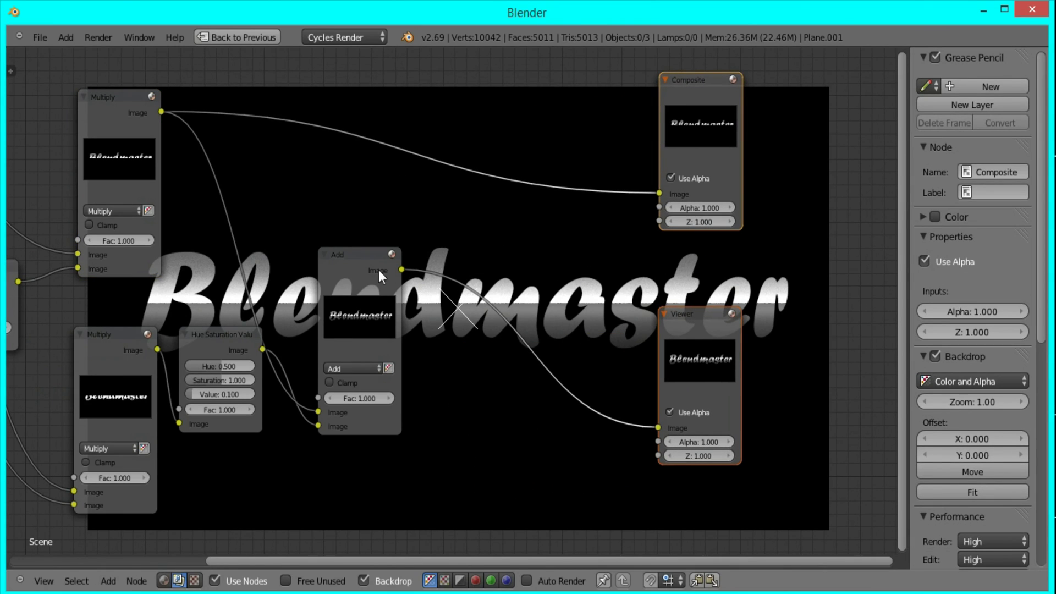
left_click_drag(403, 269, 658, 193)
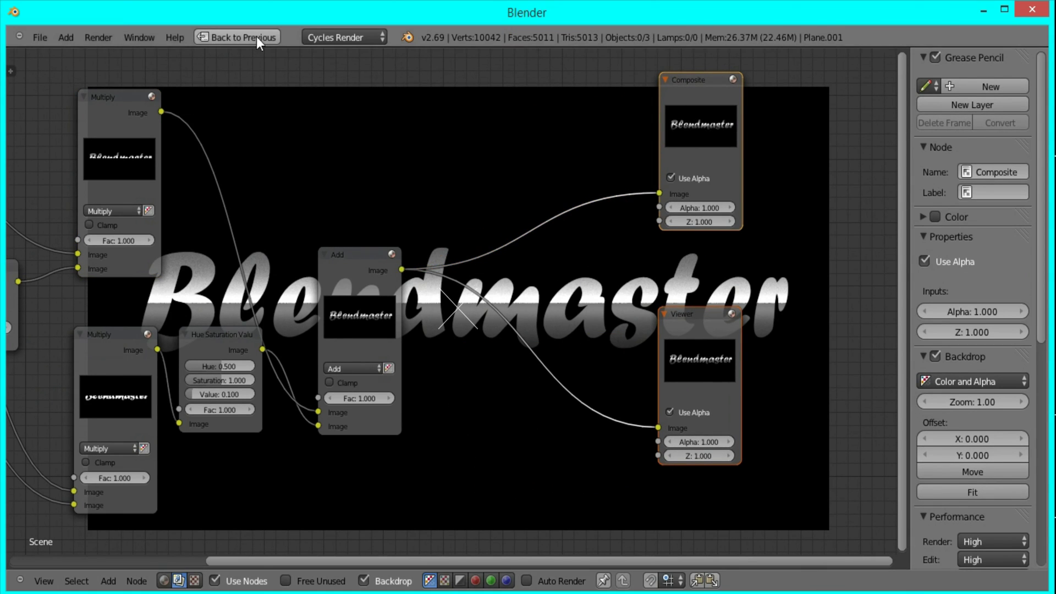
Return to the full compositing layout and show the Render Result in the image editor
left_click(256, 36)
left_click(136, 581)
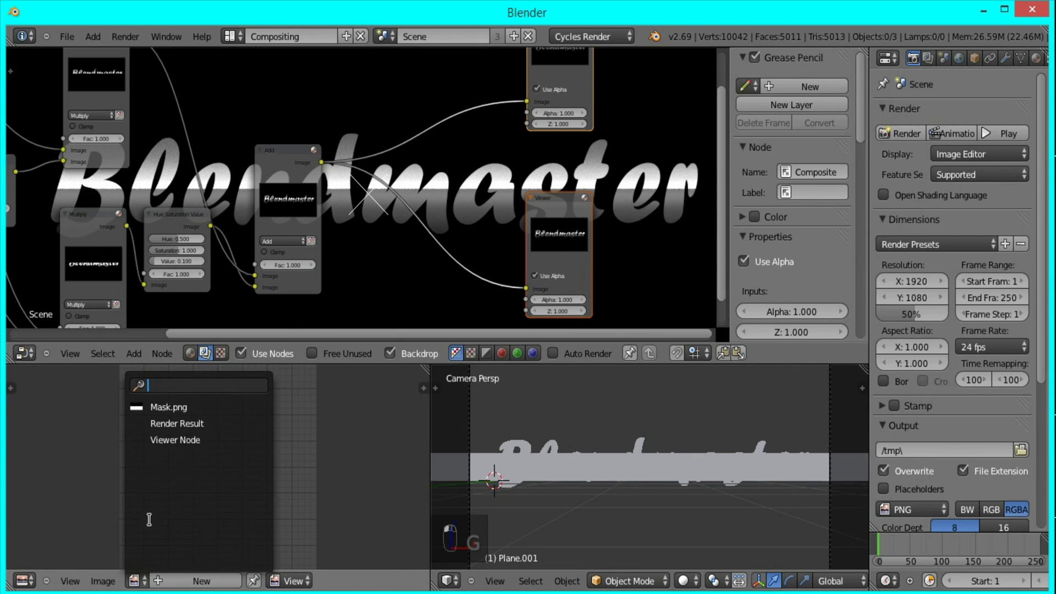
left_click(189, 423)
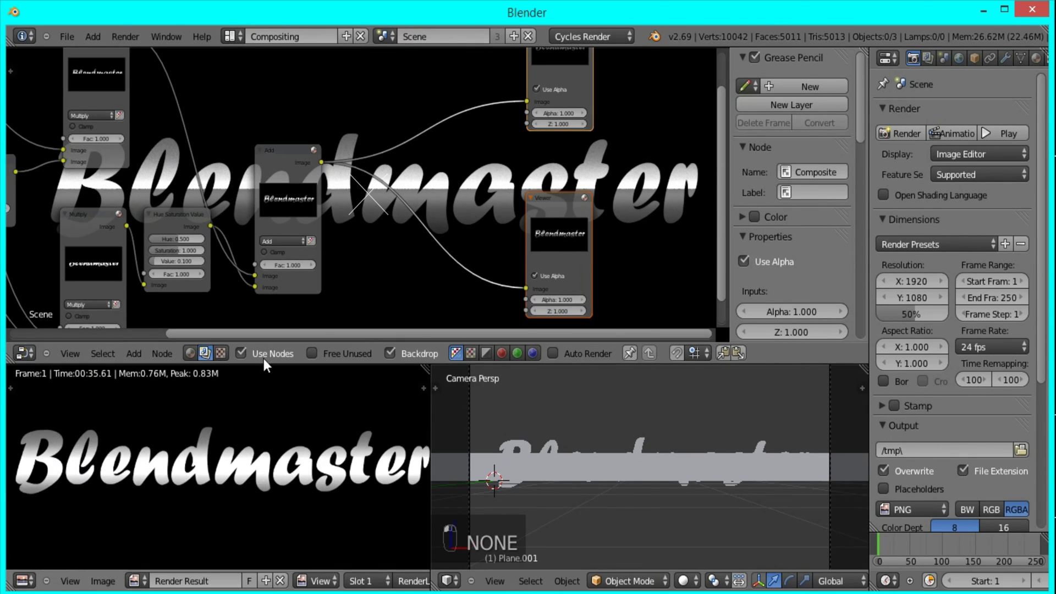
Connect the Add output to the Viewer node as well
scroll(325, 167, "down", 1)
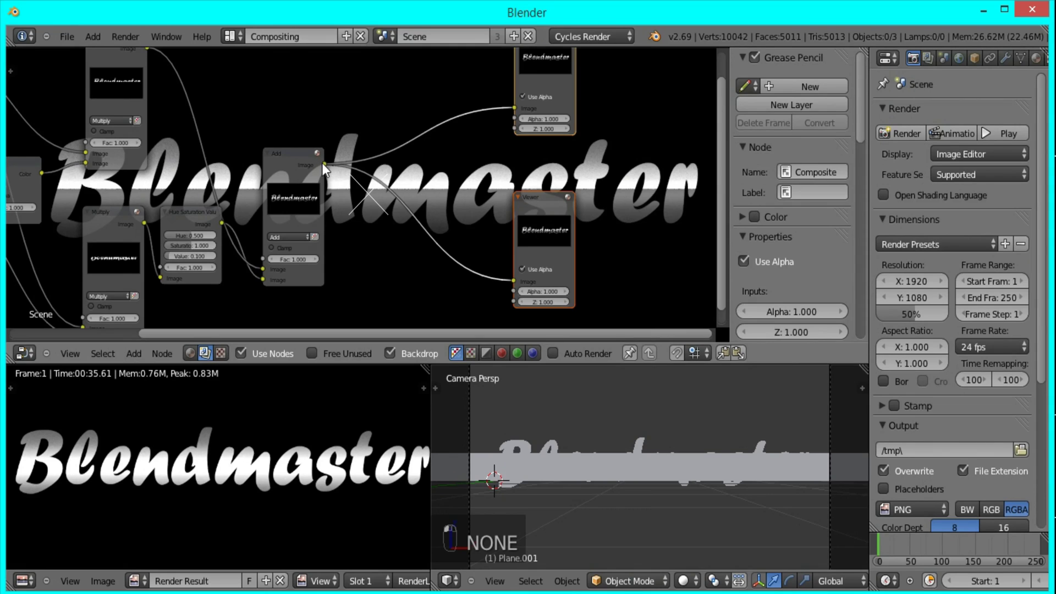
left_click_drag(322, 163, 520, 280)
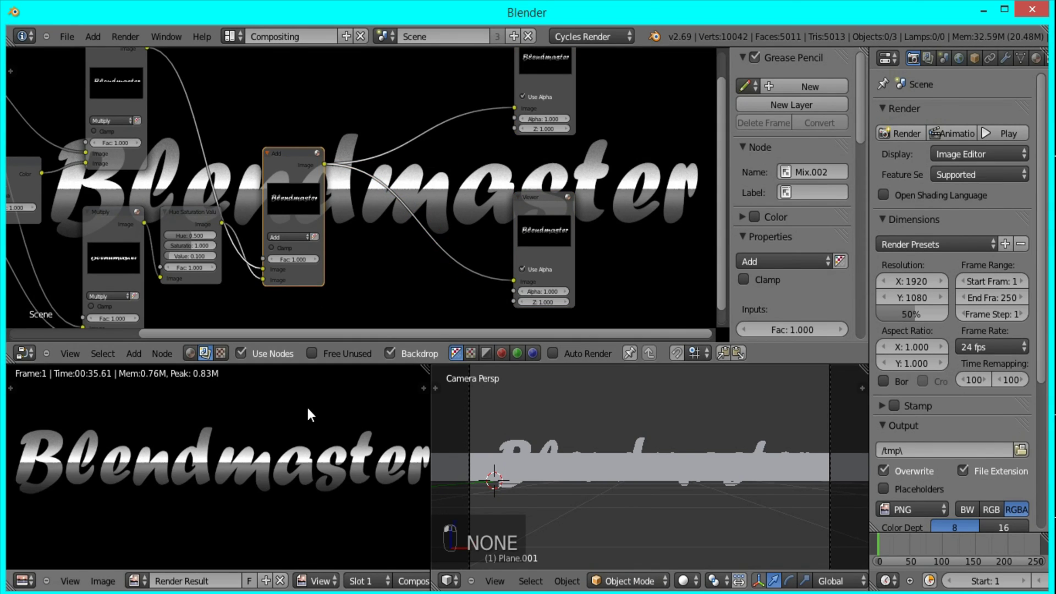
scroll(310, 414, "down", 4)
scroll(291, 468, "up", 2)
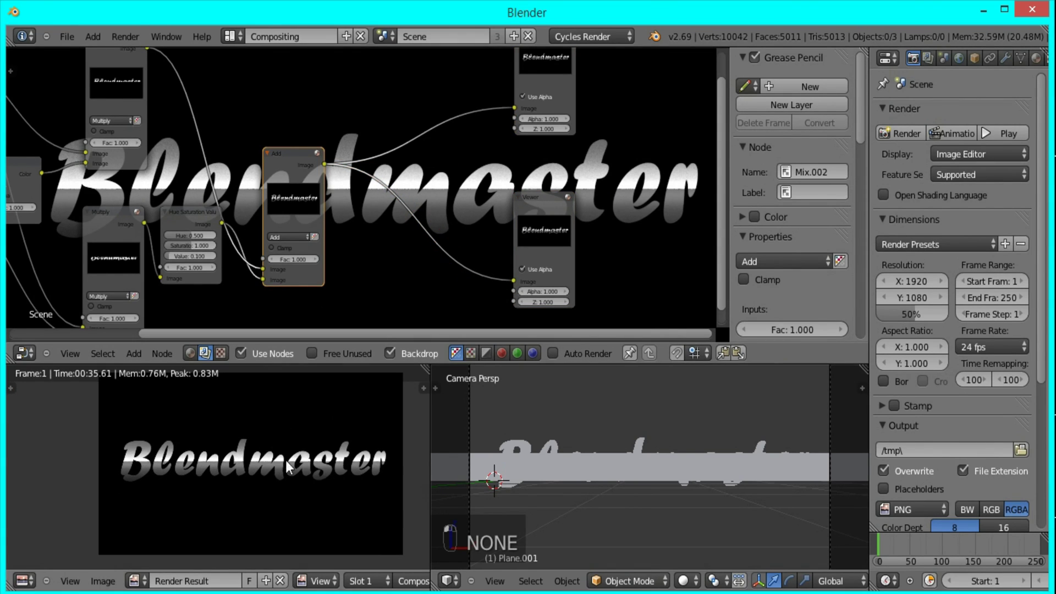
scroll(246, 454, "up", 4)
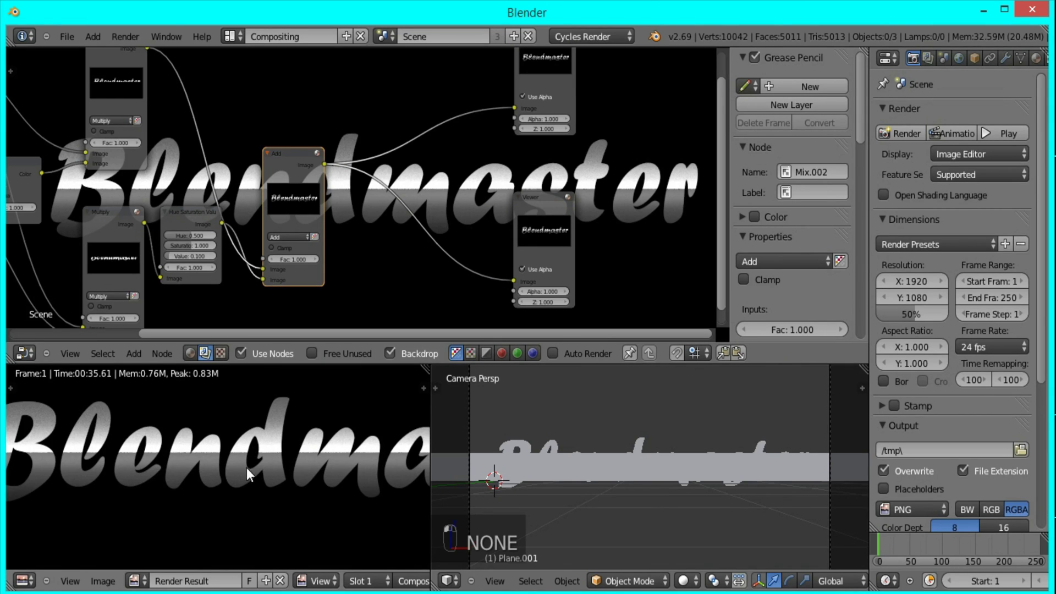
scroll(246, 467, "up", 2)
scroll(195, 454, "down", 2)
scroll(194, 454, "down", 1)
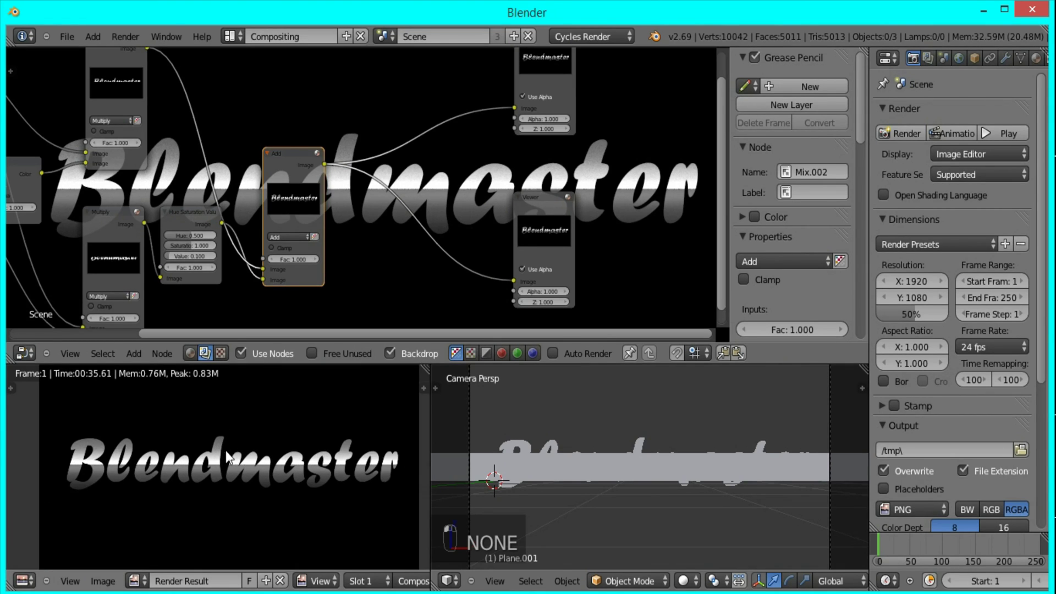
Save the composited render as ShinyText.png in the ShinyText_Tutorial folder
key("F3")
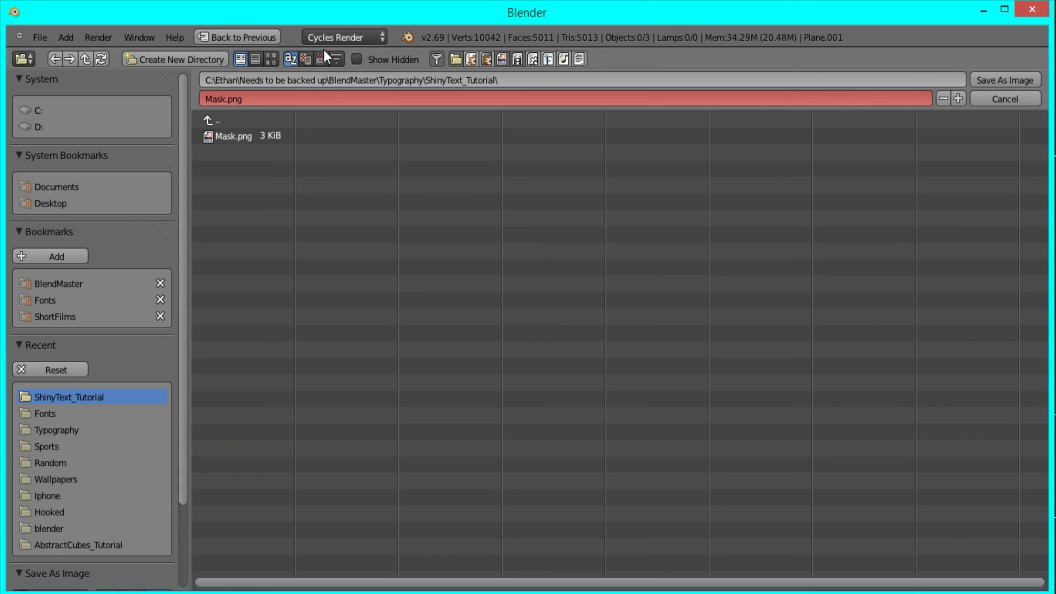
left_click(276, 98)
type("ShinyText")
key("Return")
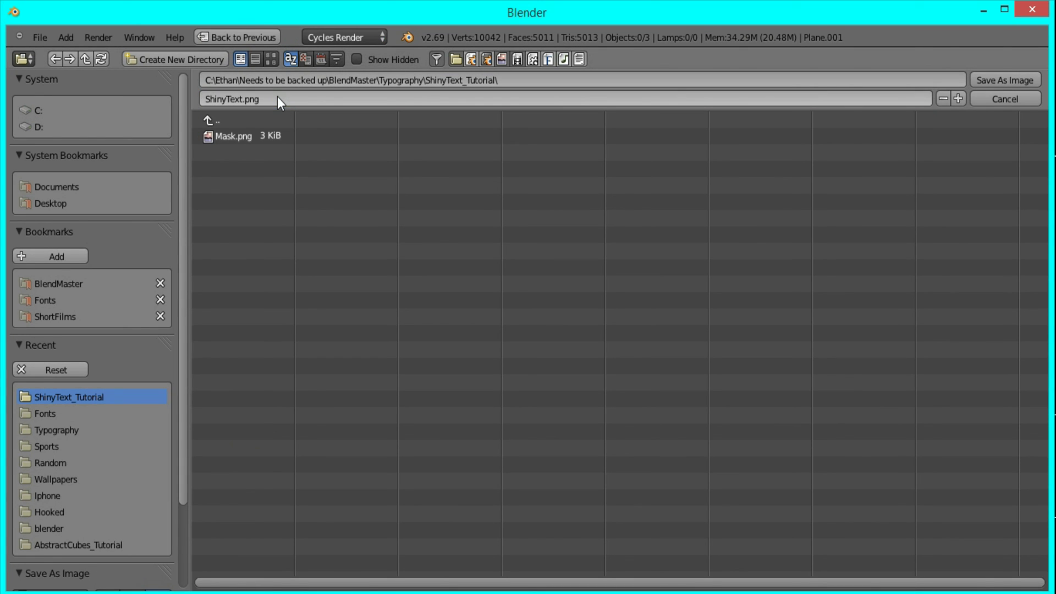
left_click(1004, 81)
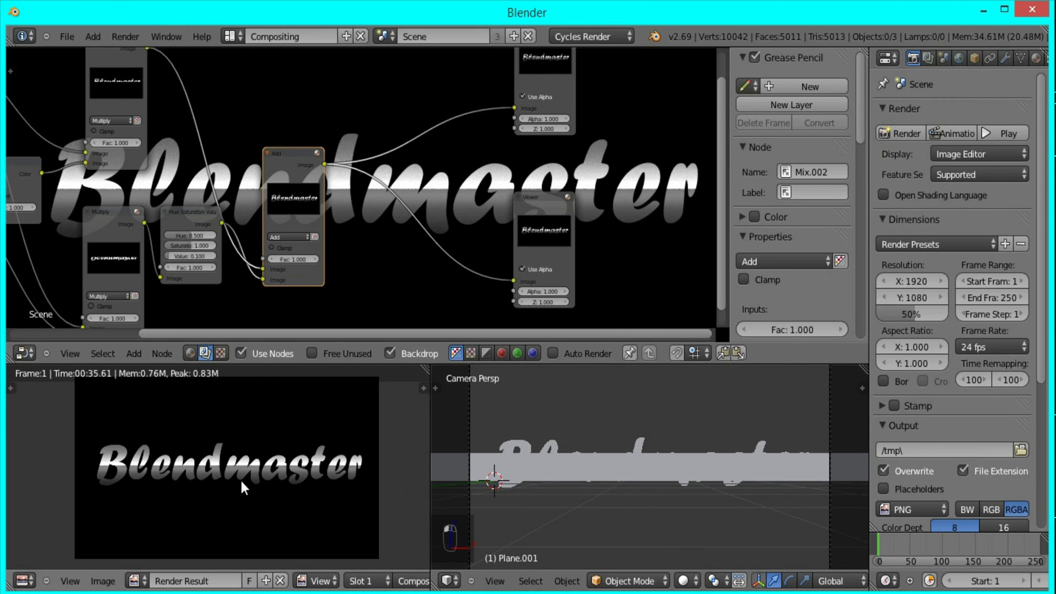
scroll(246, 476, "up", 5)
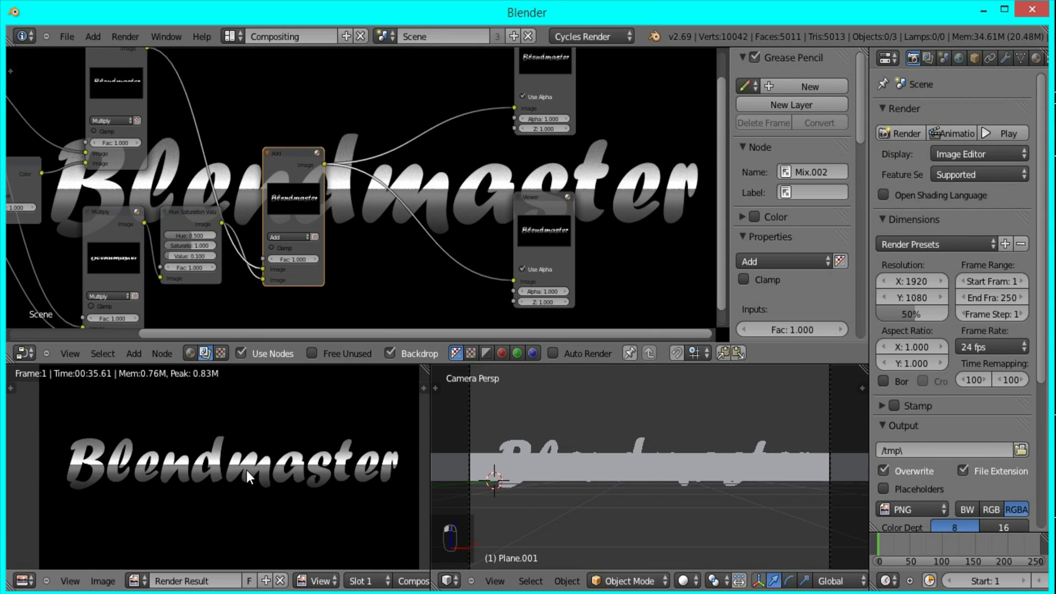